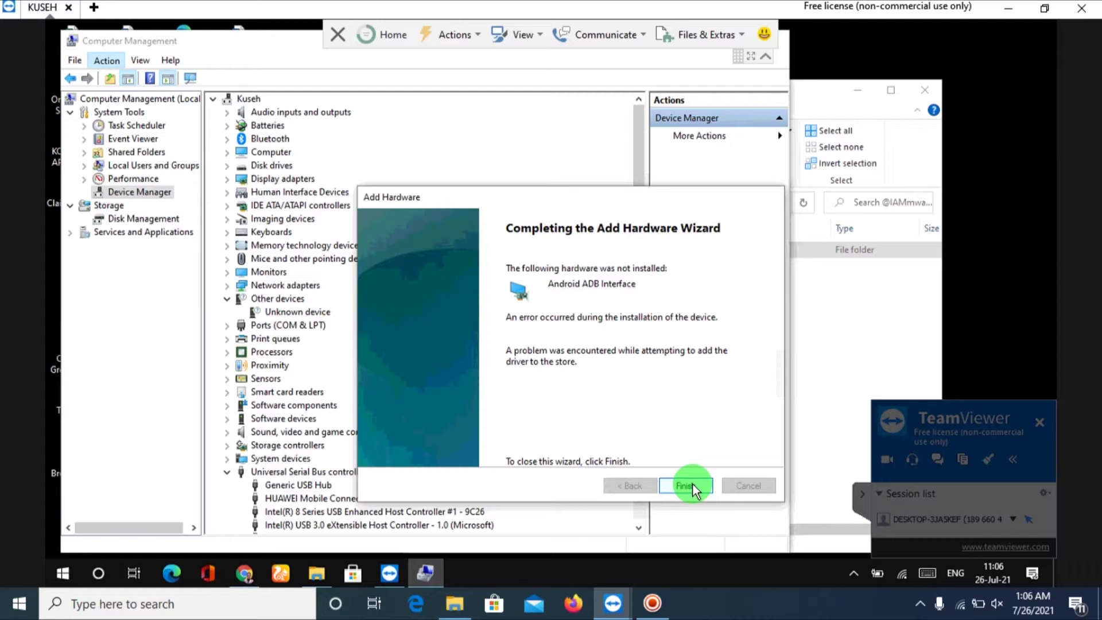
Close the Add Hardware wizard after the failed Android ADB Interface install and open Start.
{"action": "left_click", "coordinate": [693, 483]}
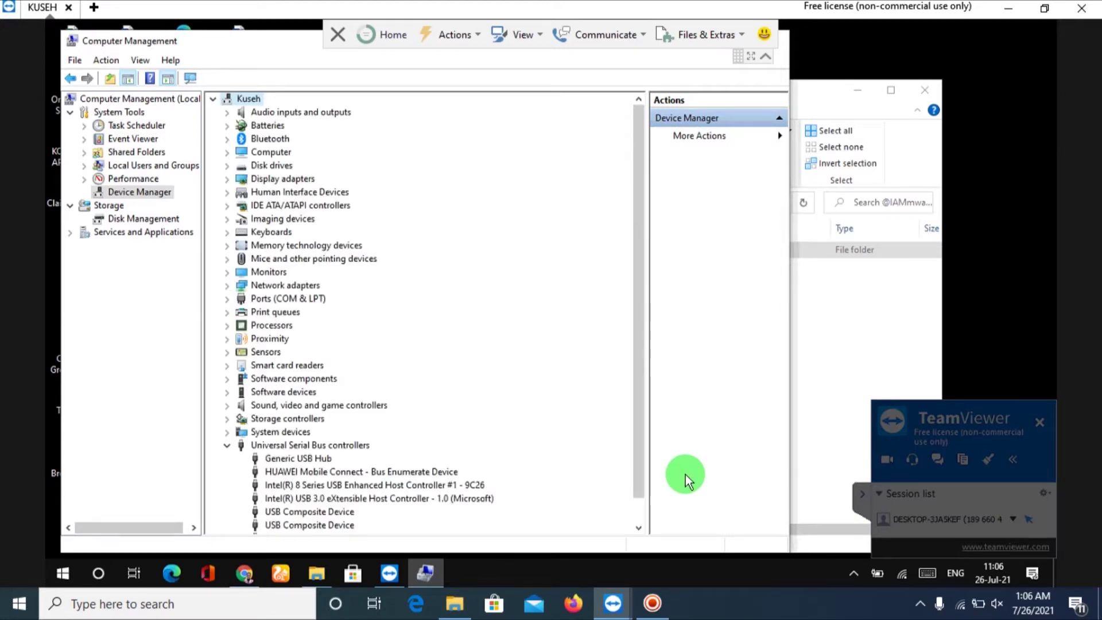
{"action": "left_click", "coordinate": [65, 578]}
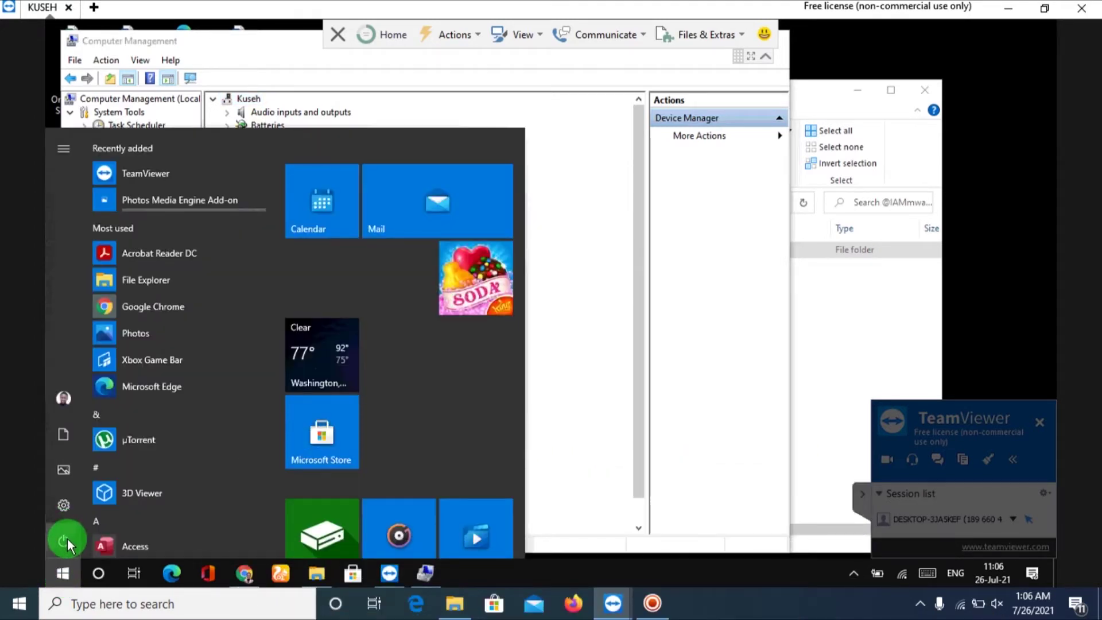
Restart the computer from the Start menu's power options.
{"action": "left_click", "coordinate": [67, 538]}
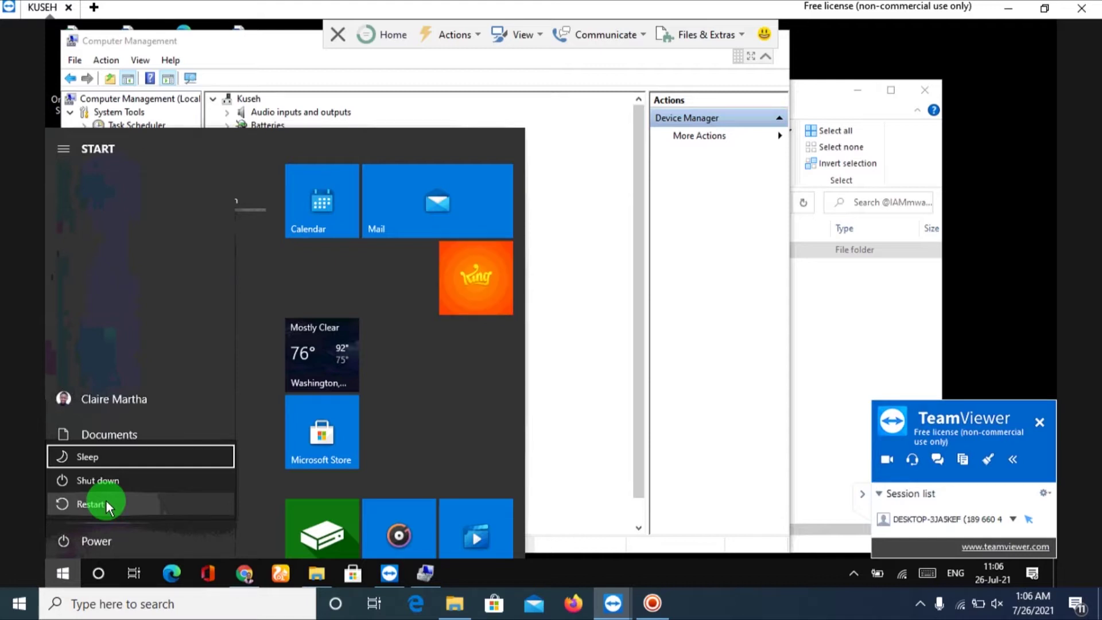
{"action": "left_click", "coordinate": [106, 503]}
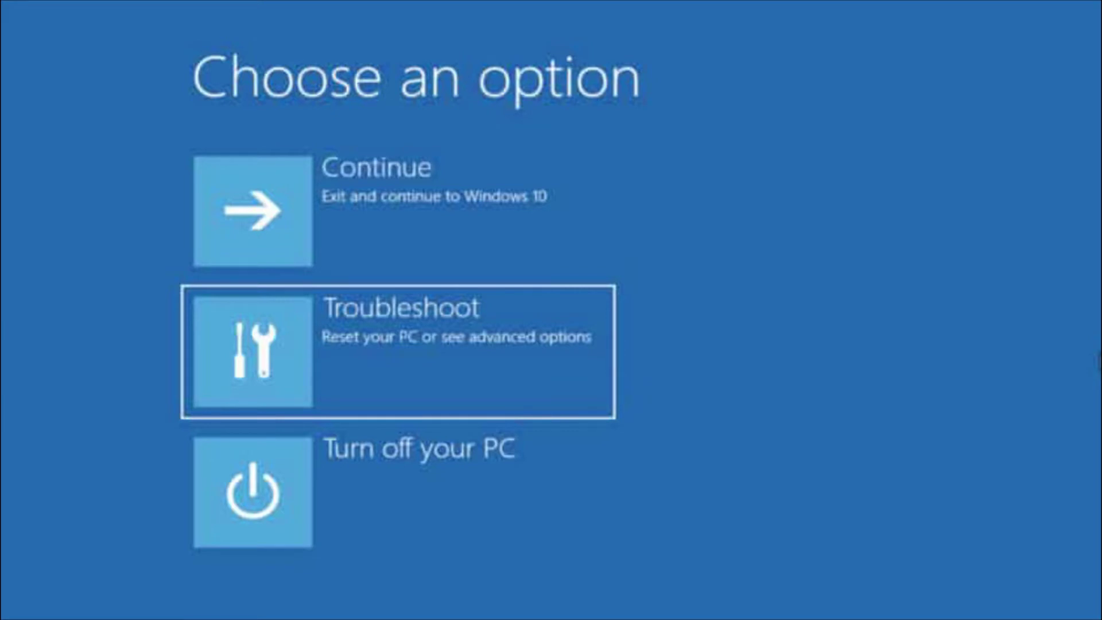
Reboot via Troubleshoot > Startup Settings with driver signature enforcement disabled.
{"action": "key", "text": "Return"}
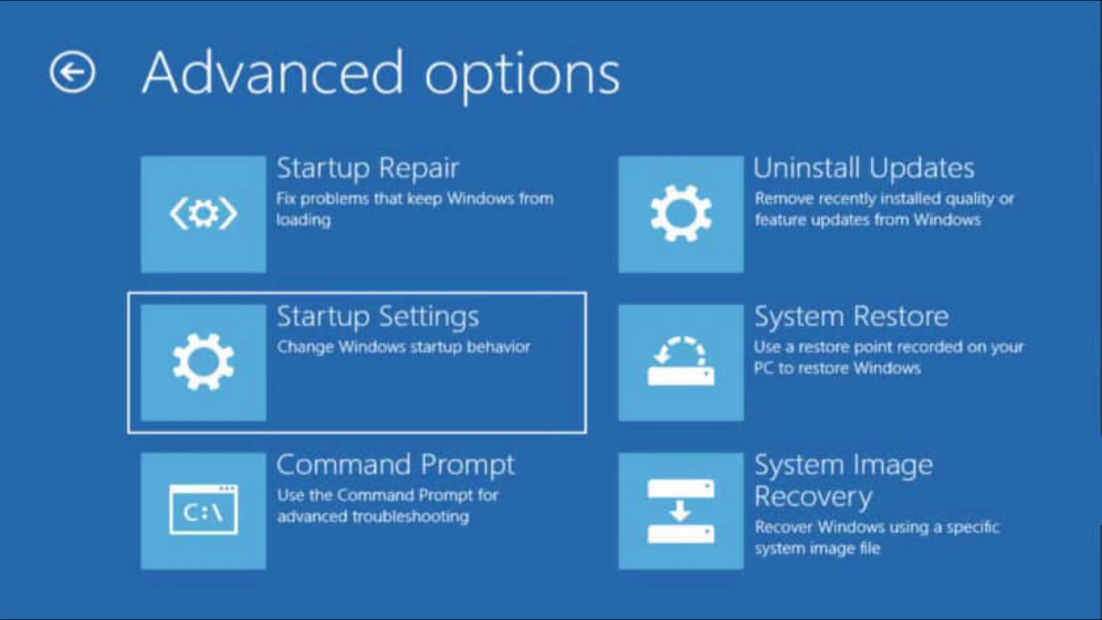
{"action": "key", "text": "Return"}
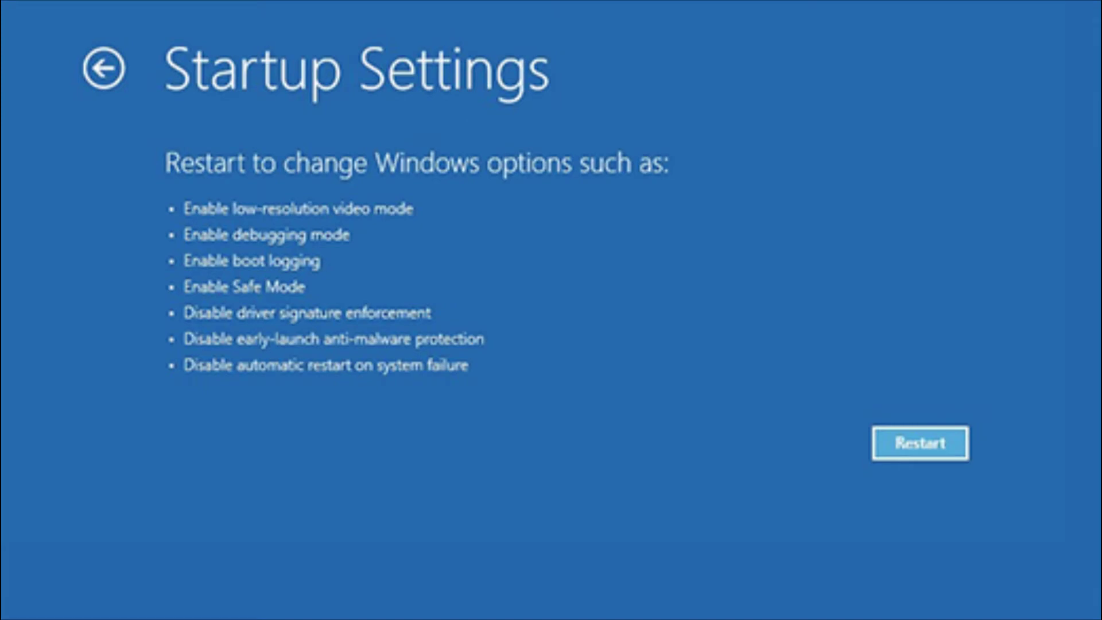
{"action": "key", "text": "Return"}
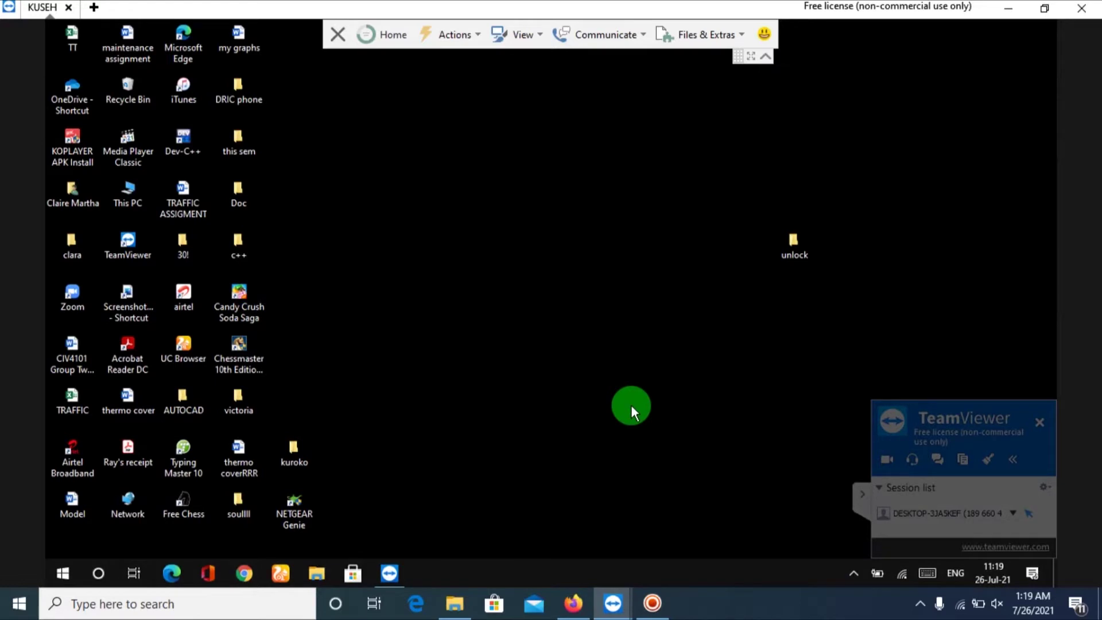
Refresh the desktop twice.
{"action": "right_click", "coordinate": [631, 404]}
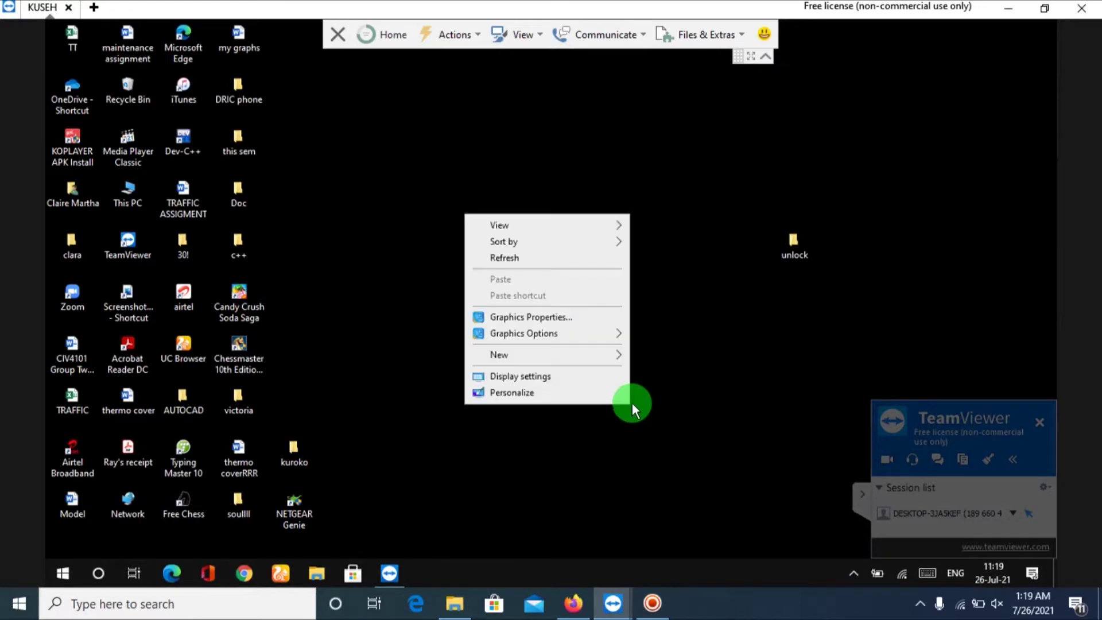
{"action": "left_click", "coordinate": [558, 264]}
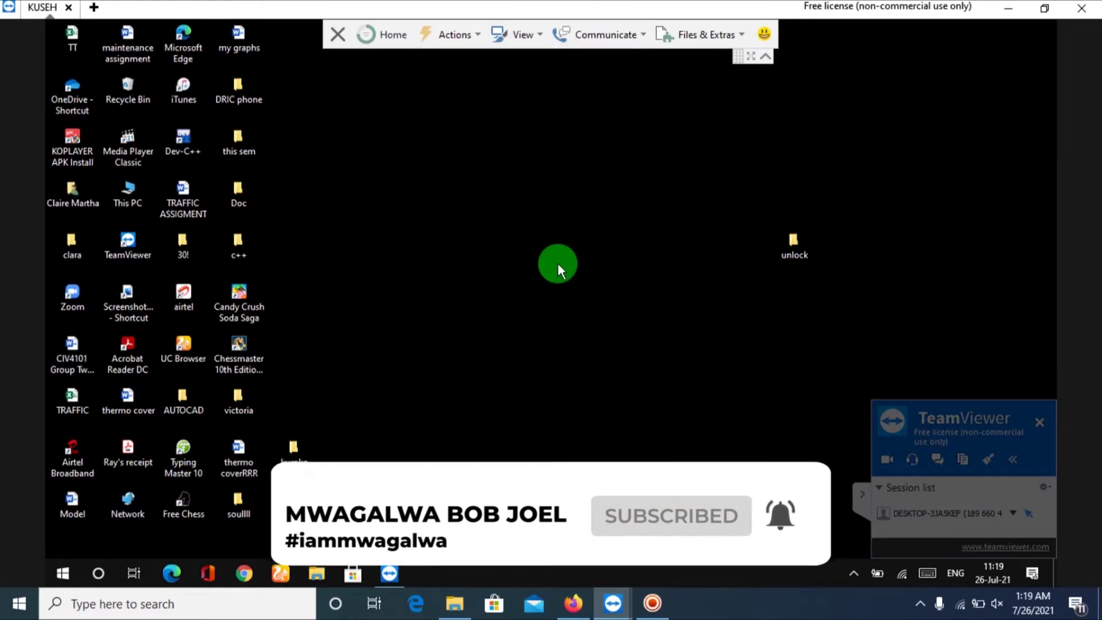
{"action": "right_click", "coordinate": [557, 262]}
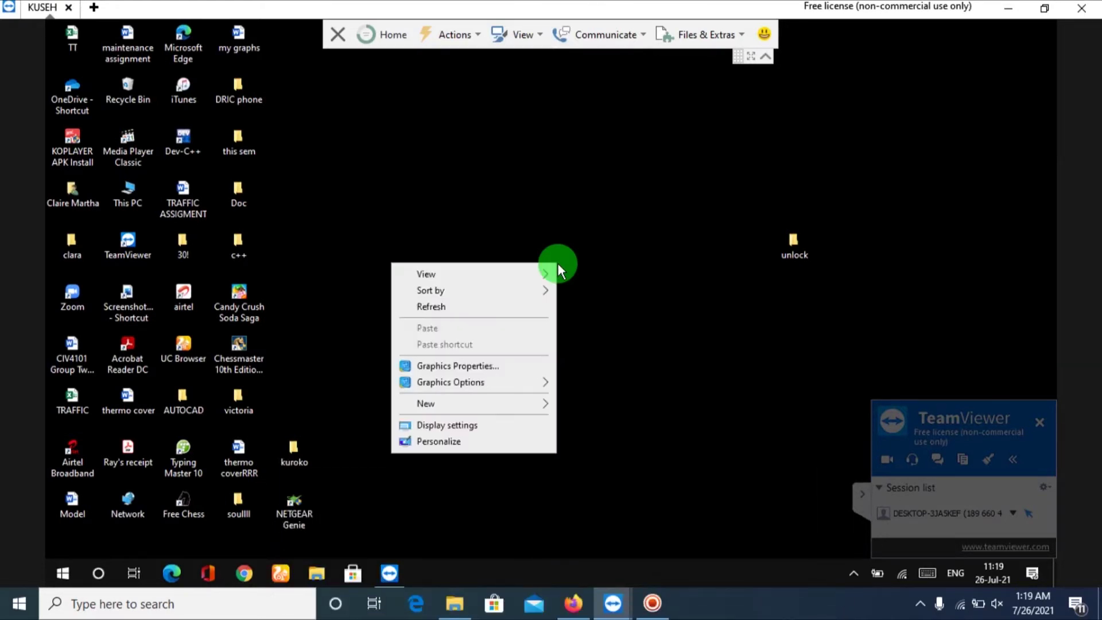
{"action": "left_click", "coordinate": [481, 305]}
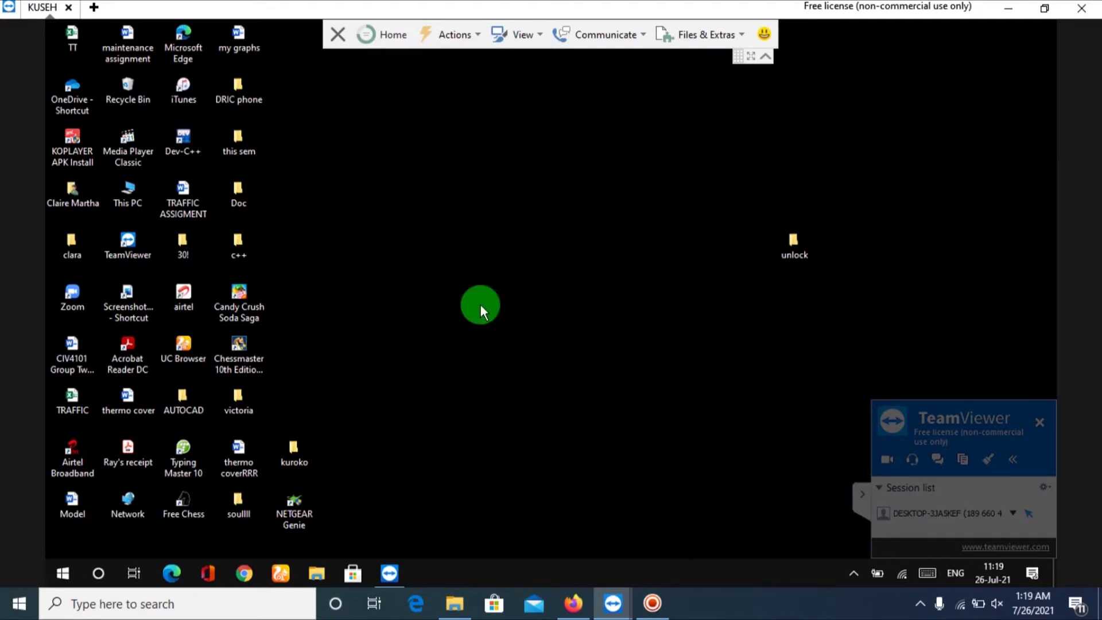
Open the unlock folder, then launch Computer Management via This PC > Manage.
{"action": "left_click", "coordinate": [798, 235]}
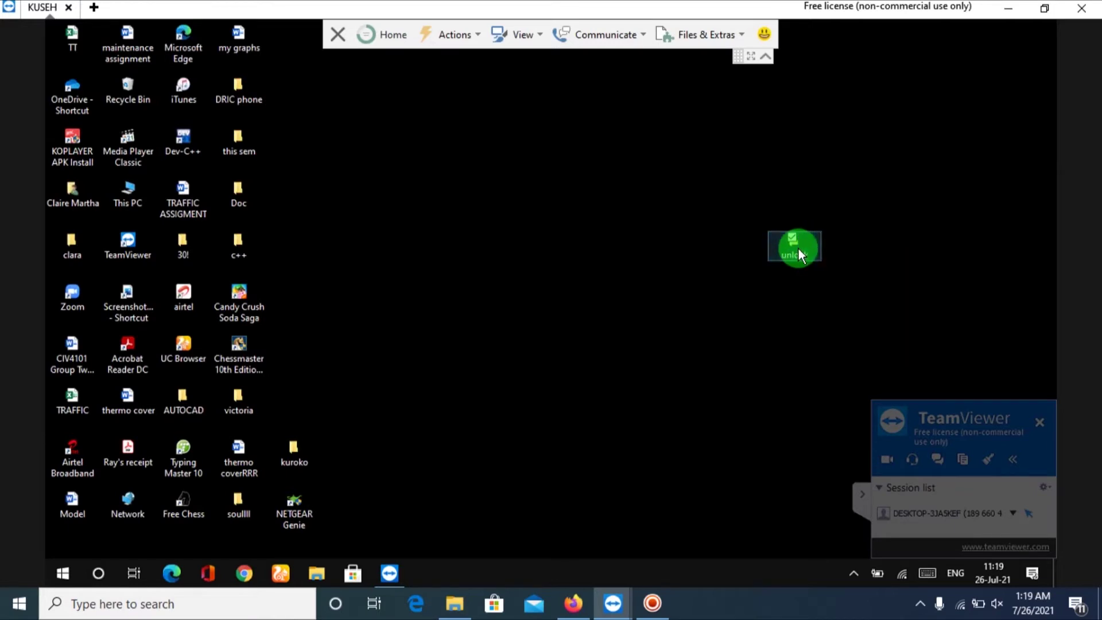
{"action": "double_click", "coordinate": [798, 248]}
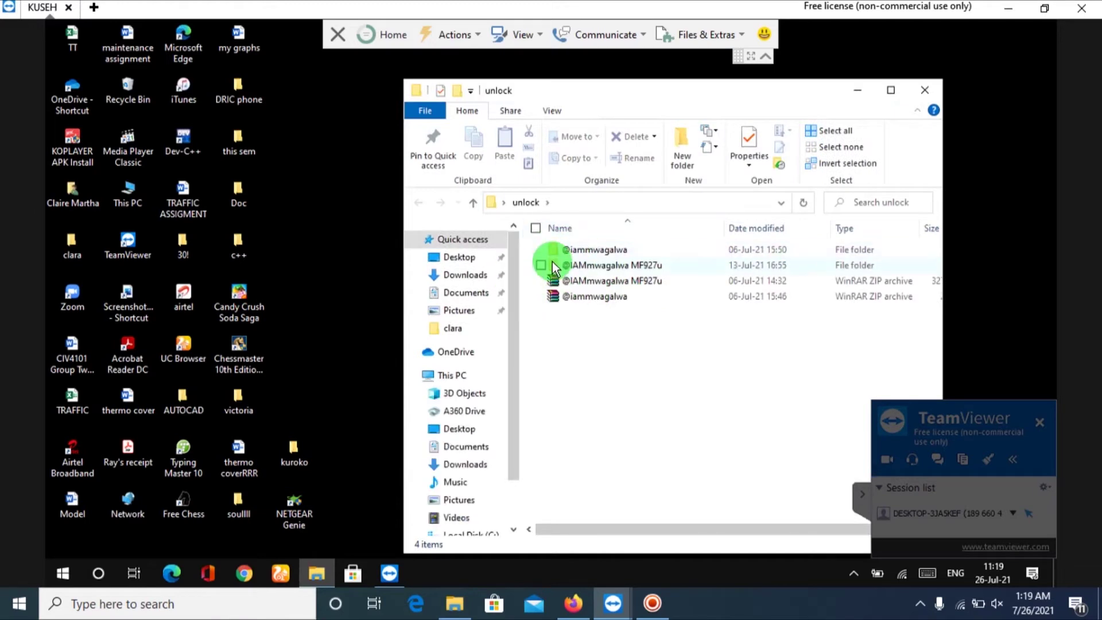
{"action": "right_click", "coordinate": [466, 379]}
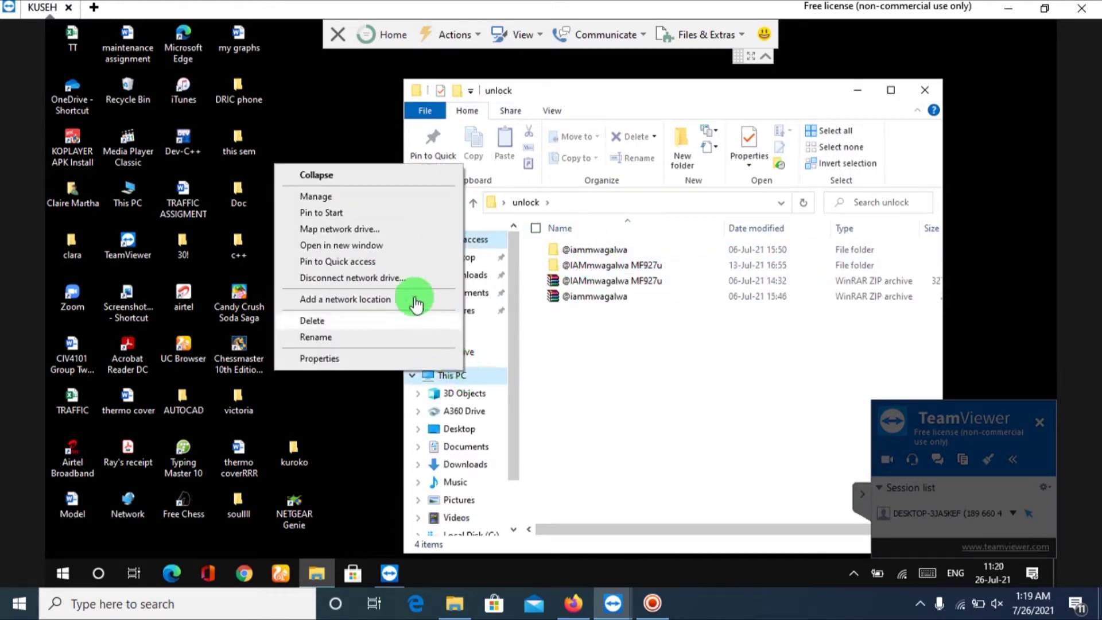
{"action": "left_click", "coordinate": [352, 199]}
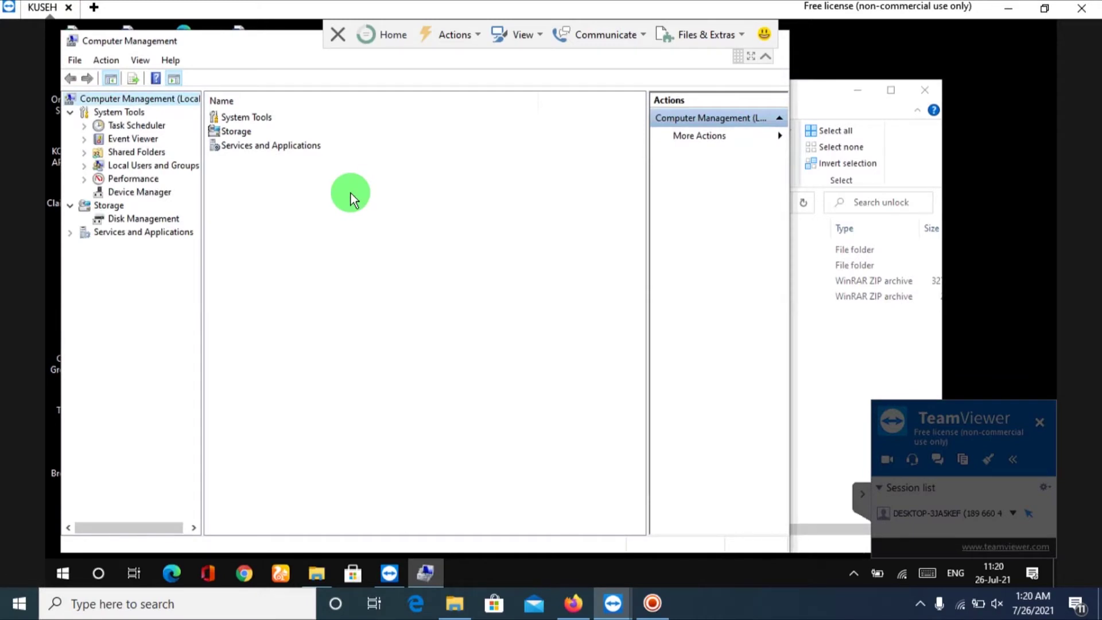
Show the Device Manager list with the two DEMO Mobile Boardband entries.
{"action": "left_click", "coordinate": [151, 186]}
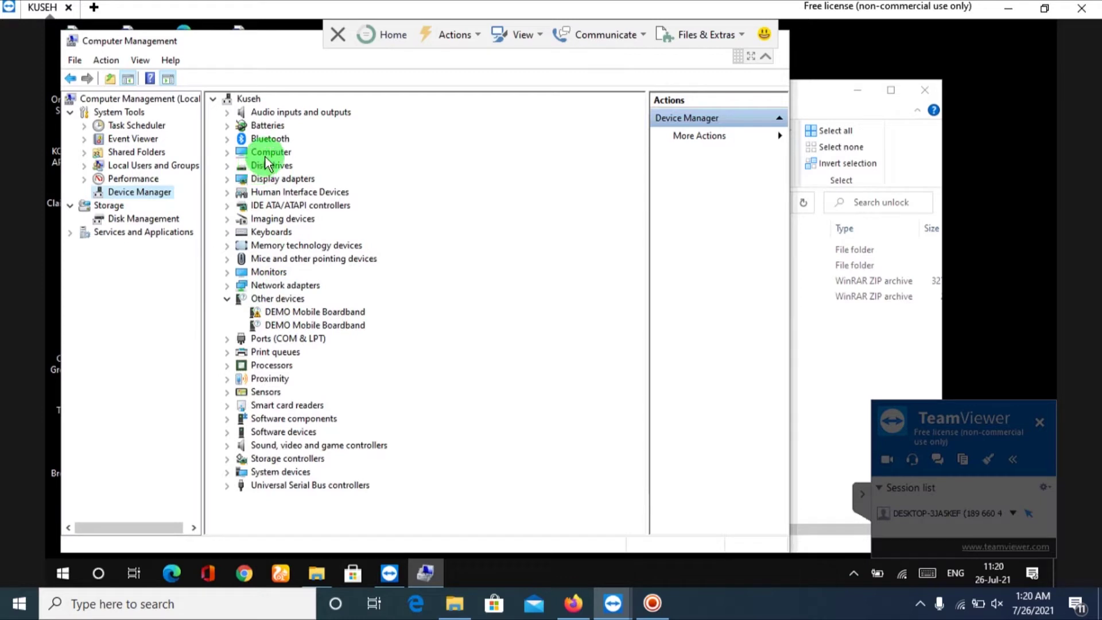
{"action": "left_click", "coordinate": [111, 60]}
{"action": "left_click", "coordinate": [103, 62]}
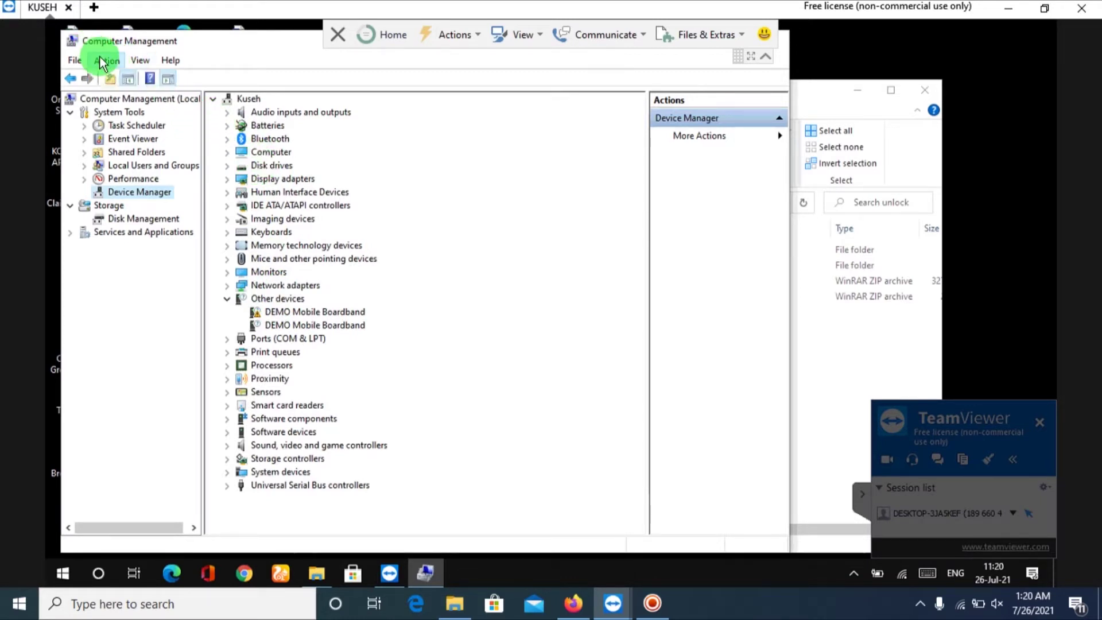
{"action": "left_click", "coordinate": [103, 62]}
{"action": "left_click", "coordinate": [194, 63]}
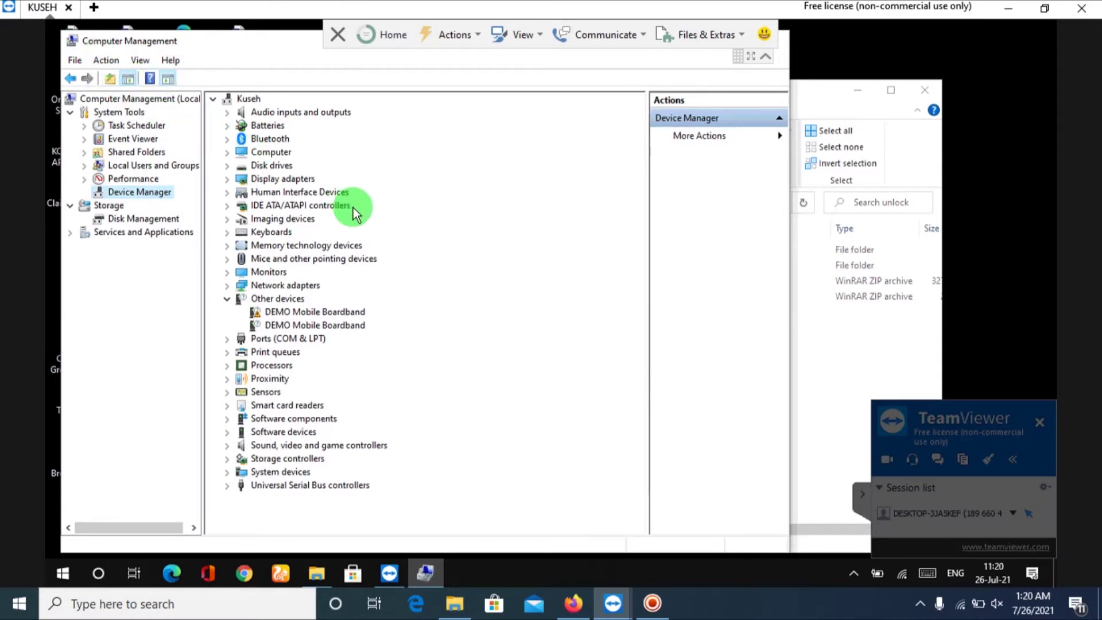
Select the computer node and start the Add legacy hardware wizard.
{"action": "left_click", "coordinate": [483, 259]}
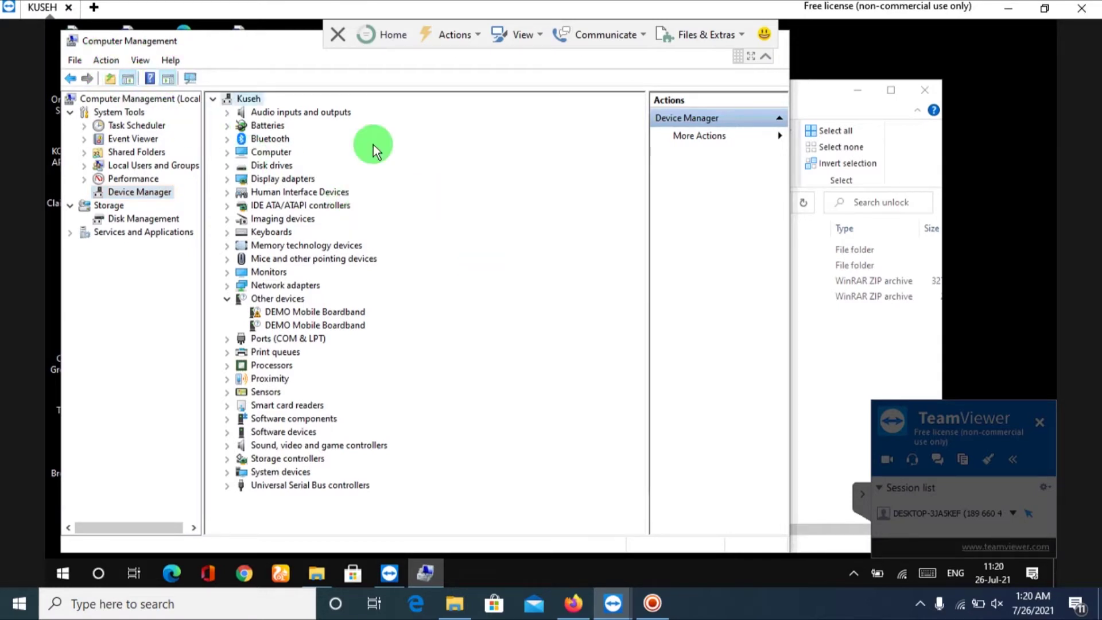
{"action": "left_click", "coordinate": [105, 61]}
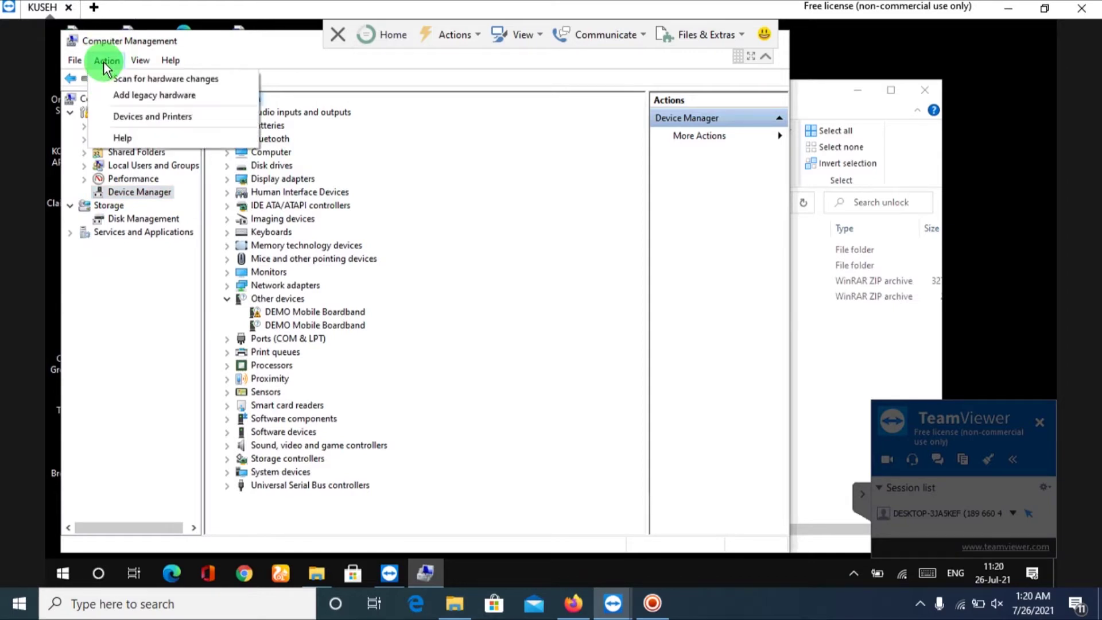
{"action": "left_click", "coordinate": [126, 97]}
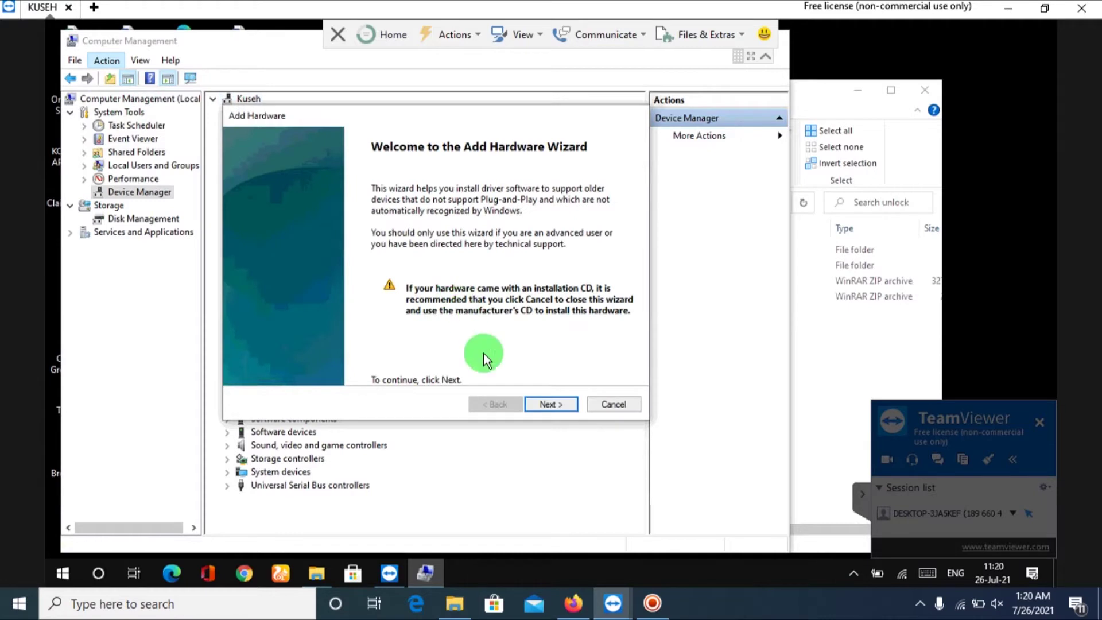
Advance the wizard to the device list and load the zxicser driver from disk.
{"action": "left_click", "coordinate": [552, 409]}
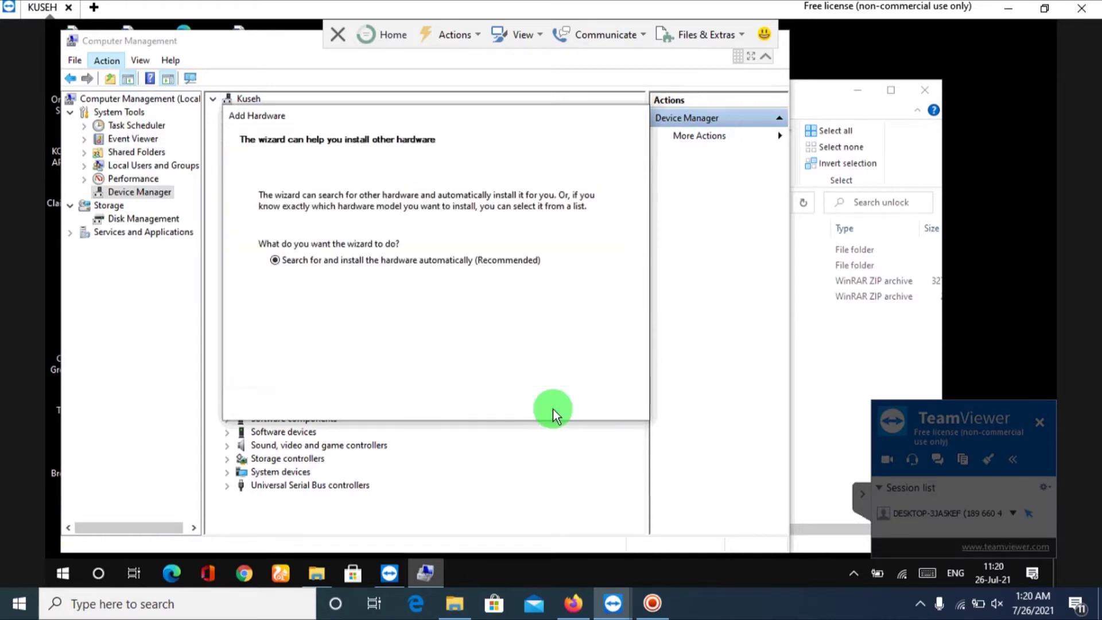
{"action": "left_click", "coordinate": [554, 409]}
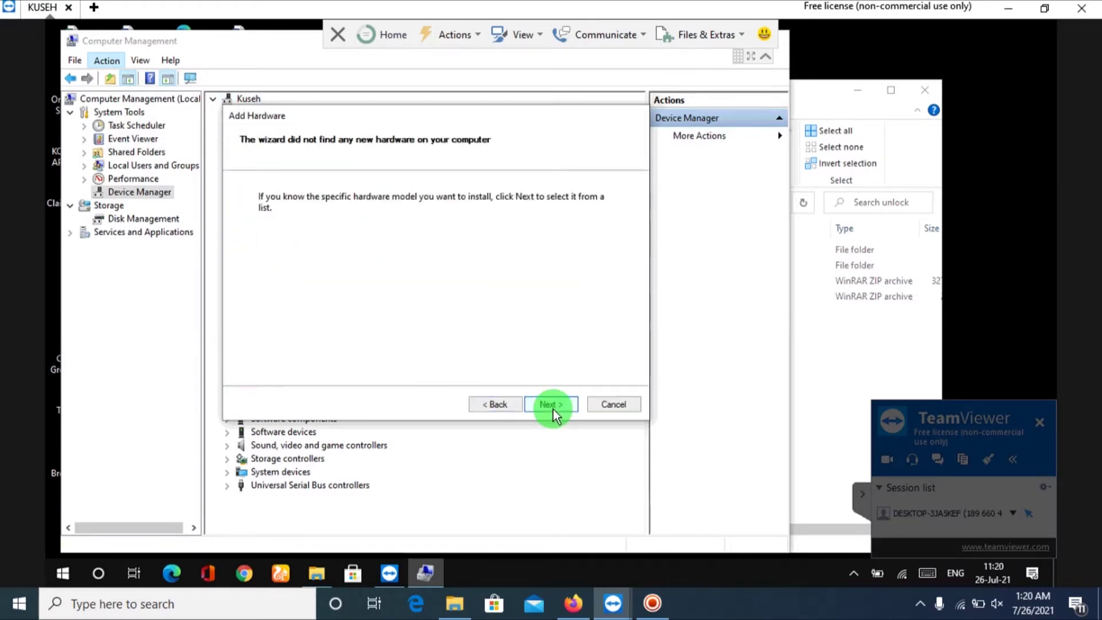
{"action": "left_click", "coordinate": [554, 409]}
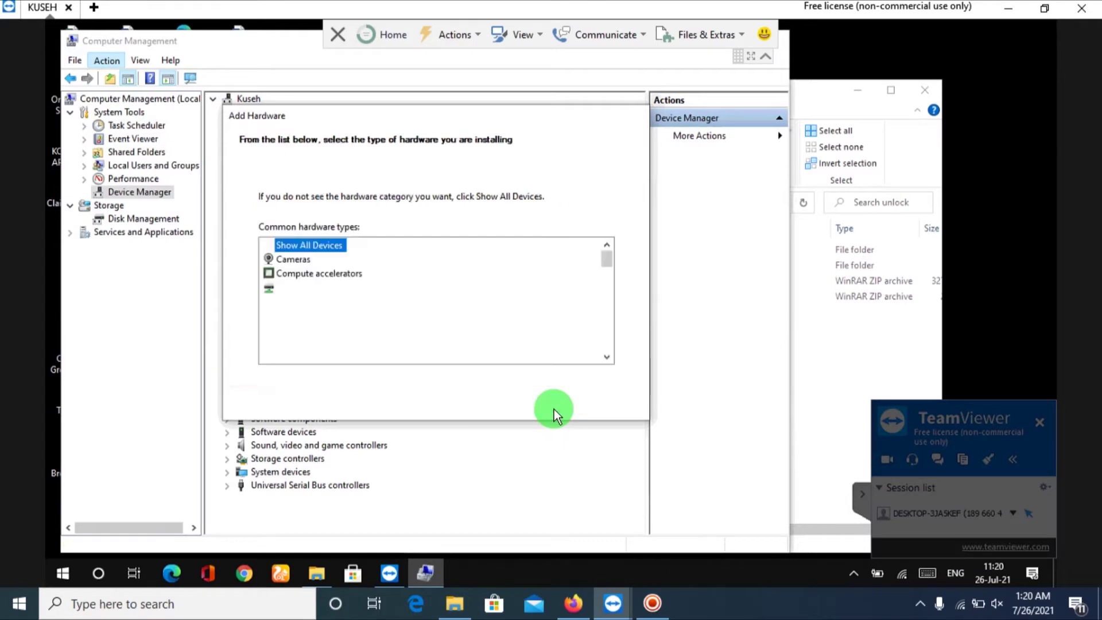
{"action": "left_click", "coordinate": [553, 408]}
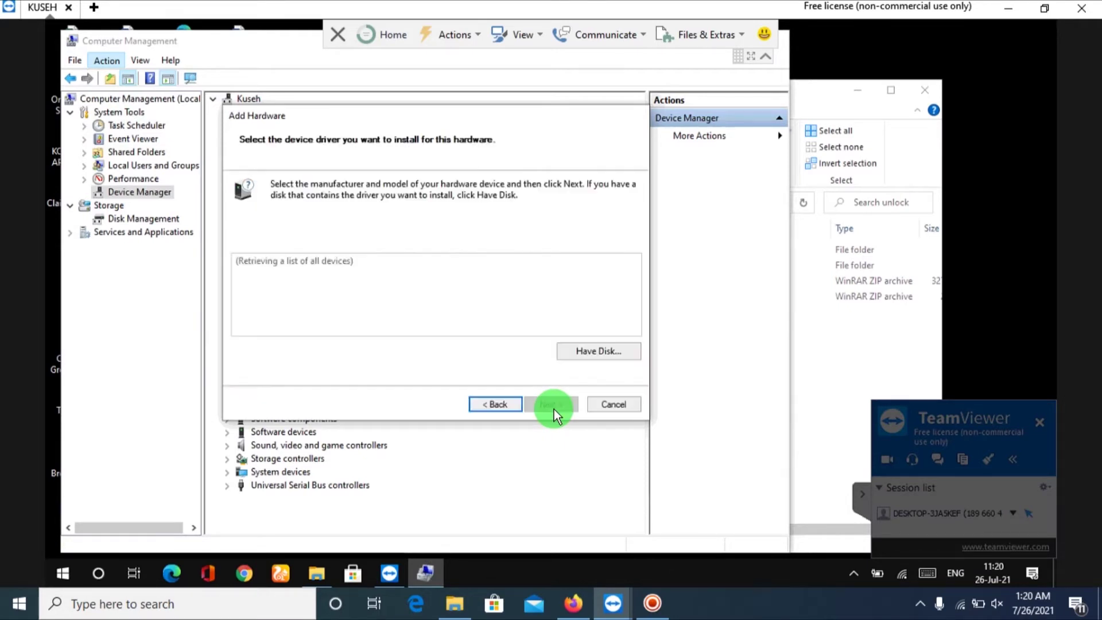
{"action": "left_click", "coordinate": [600, 359]}
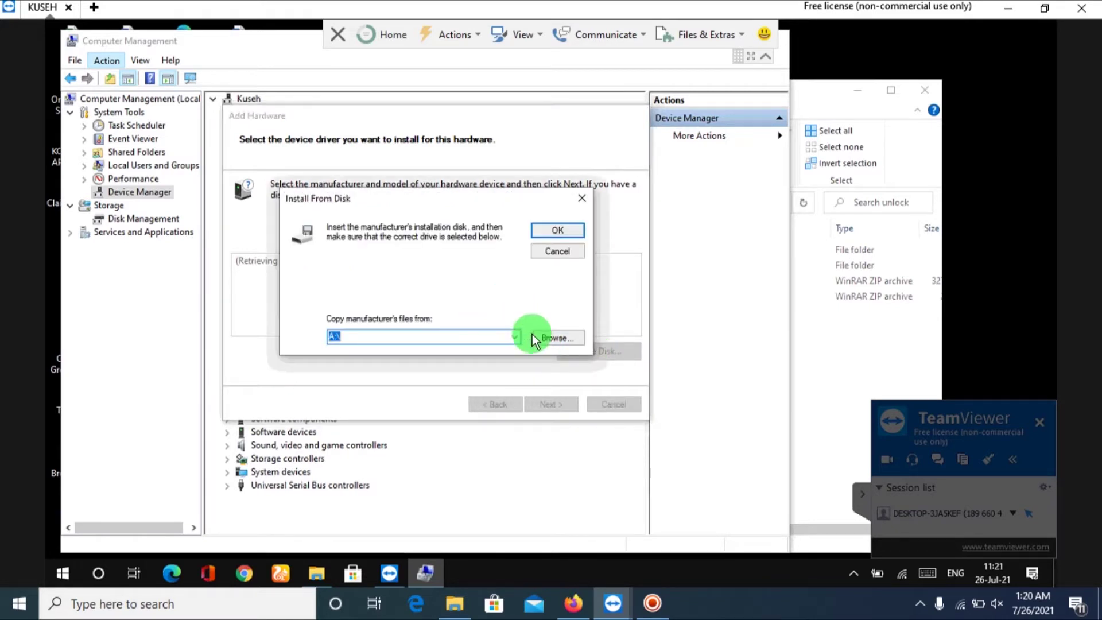
{"action": "left_click", "coordinate": [555, 338]}
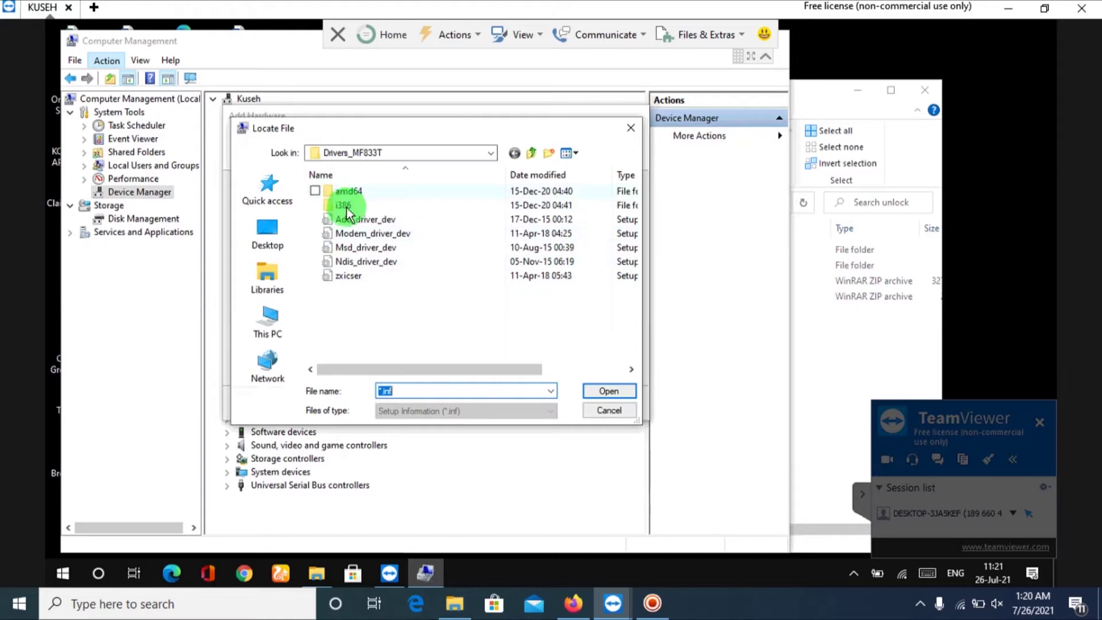
{"action": "left_click", "coordinate": [350, 276]}
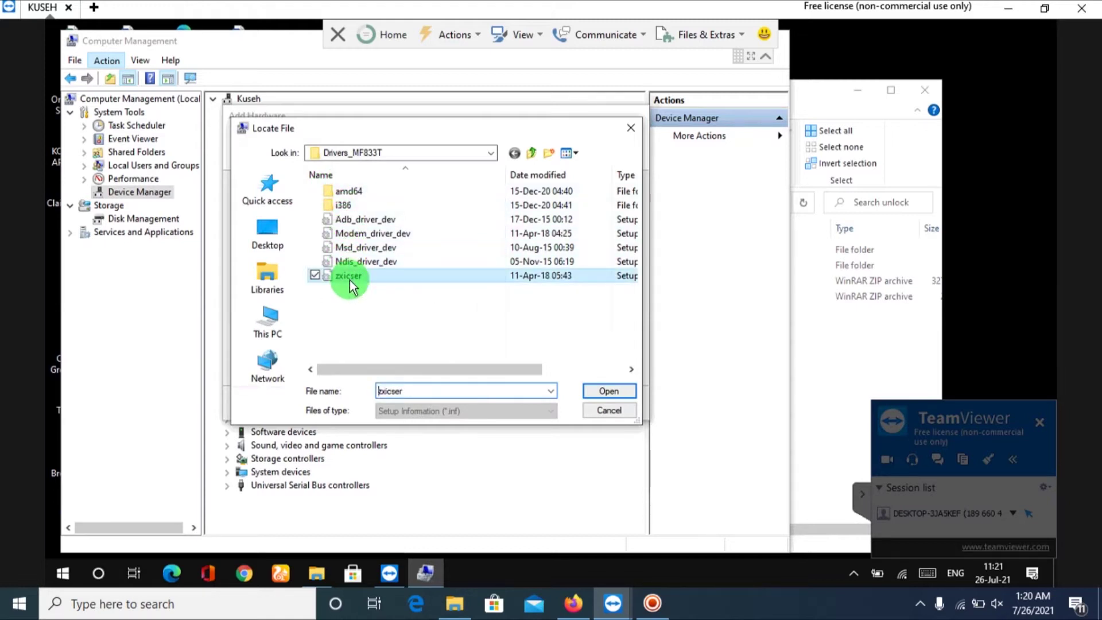
{"action": "left_click", "coordinate": [621, 385]}
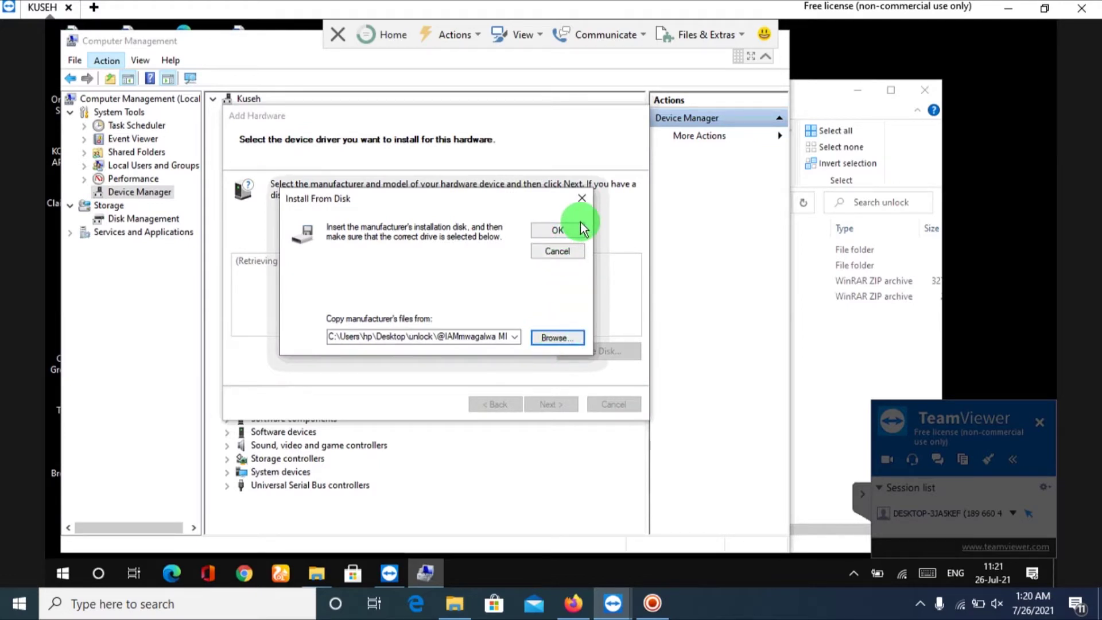
{"action": "left_click", "coordinate": [571, 229]}
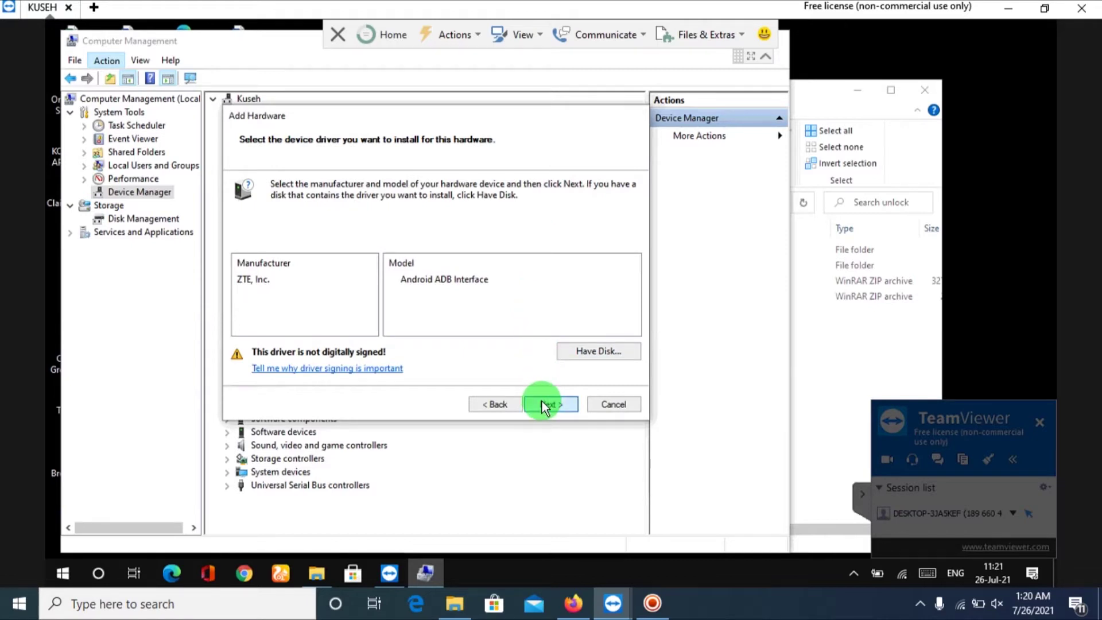
Install the Android ADB Interface driver despite the unsigned warning and finish.
{"action": "left_click", "coordinate": [542, 401]}
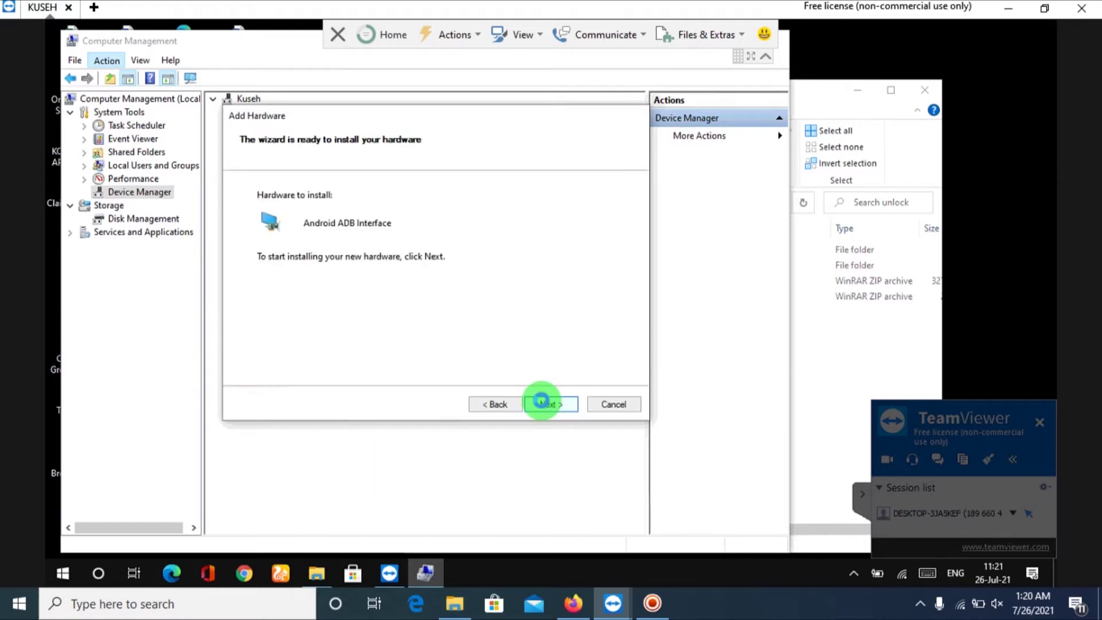
{"action": "left_click", "coordinate": [541, 401]}
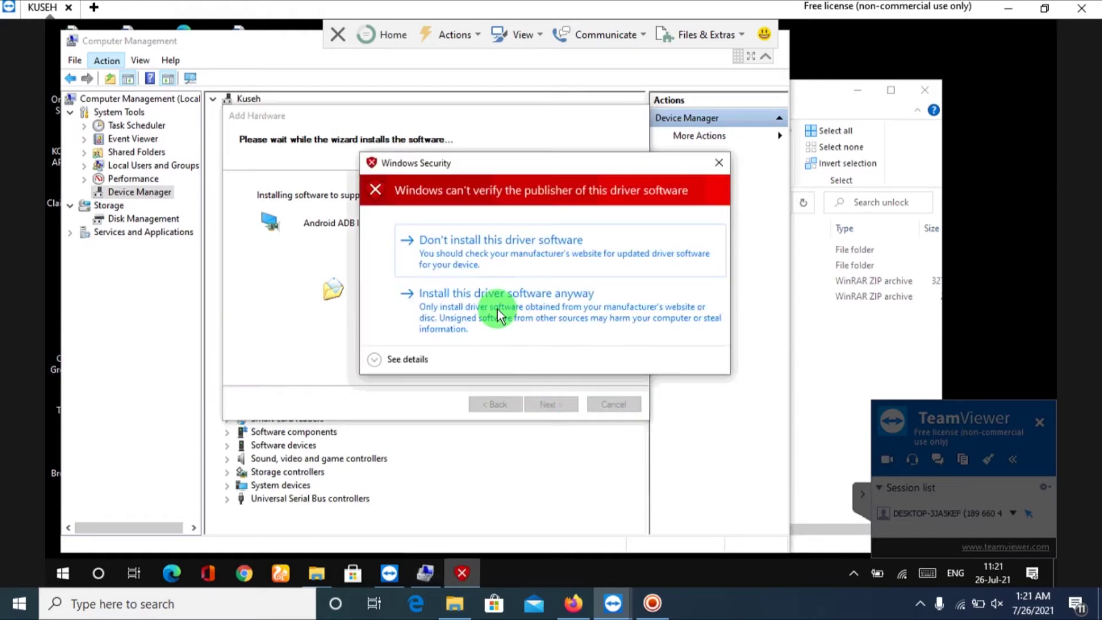
{"action": "left_click", "coordinate": [497, 309]}
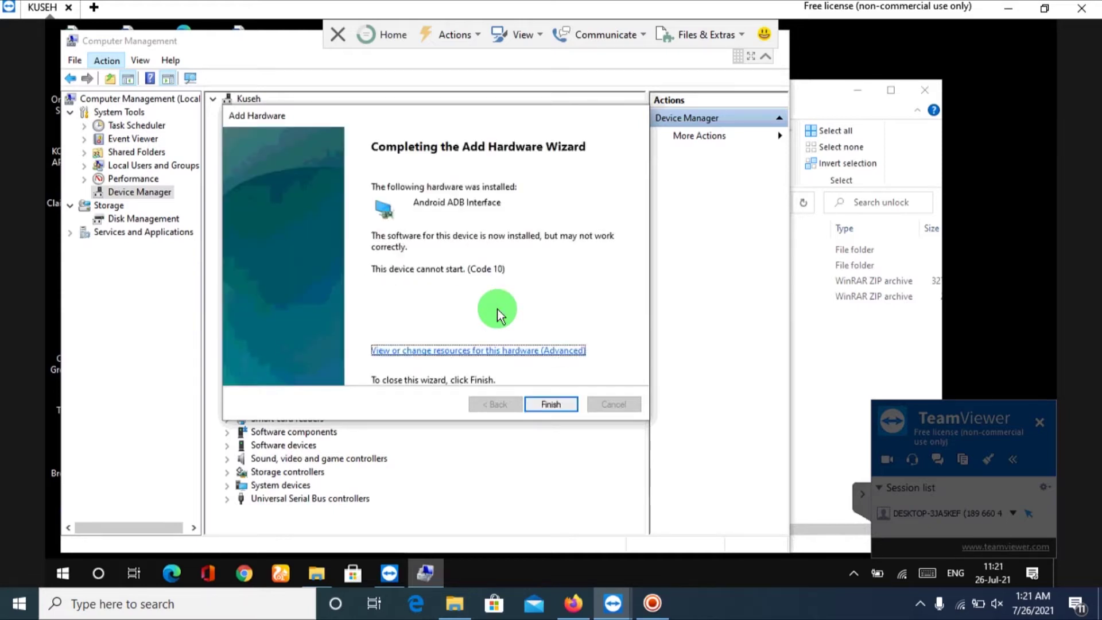
{"action": "left_click", "coordinate": [540, 407]}
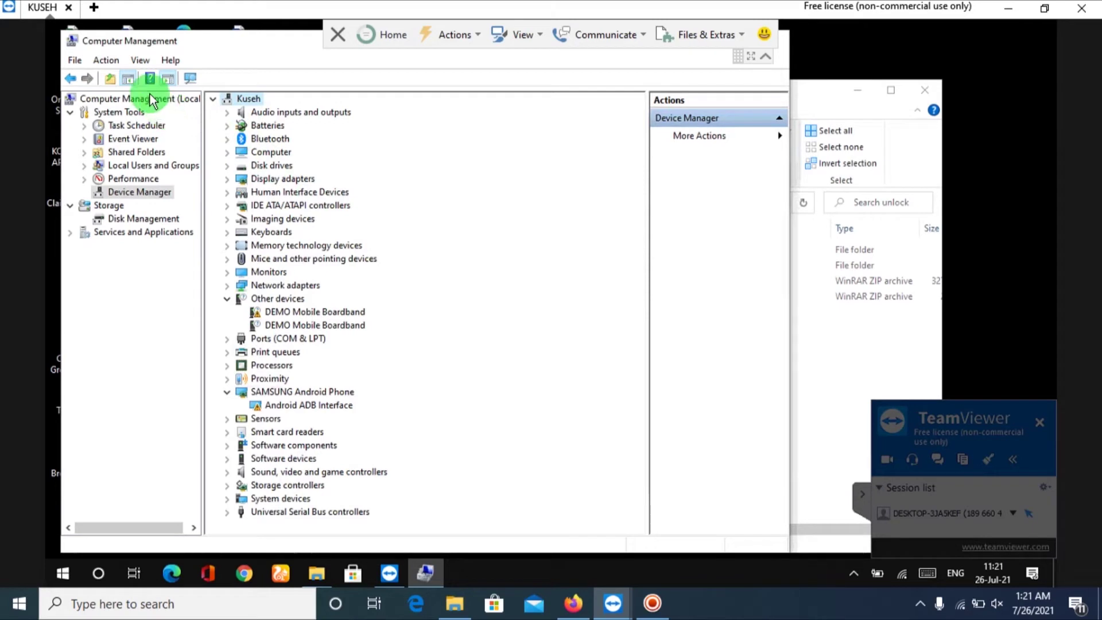
Start Add legacy hardware and choose manual installation with all device types.
{"action": "left_click", "coordinate": [110, 62]}
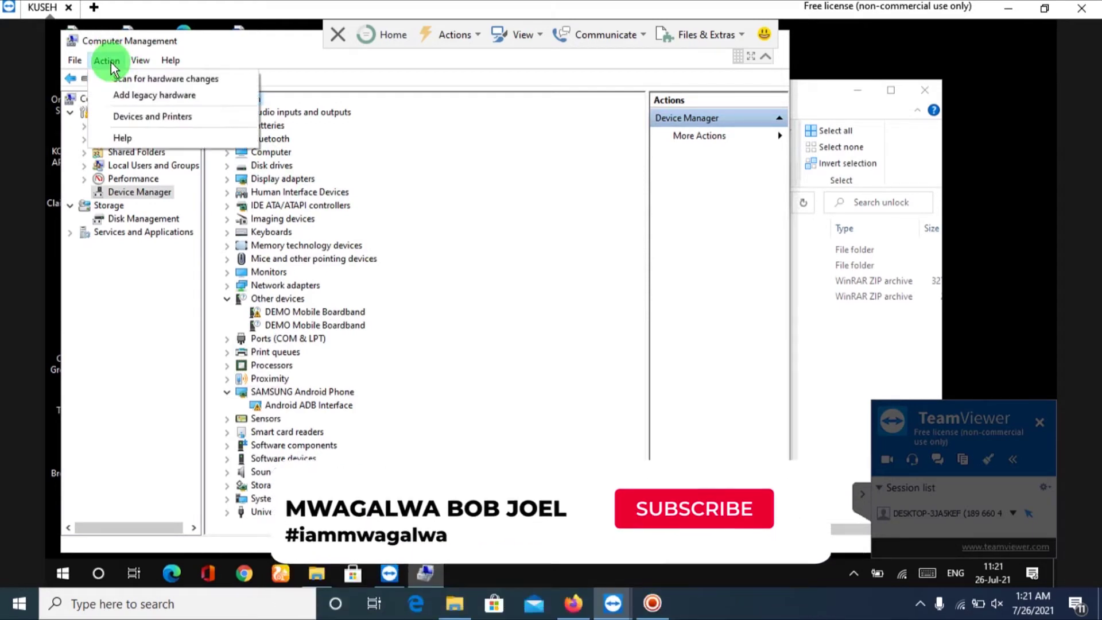
{"action": "left_click", "coordinate": [134, 100]}
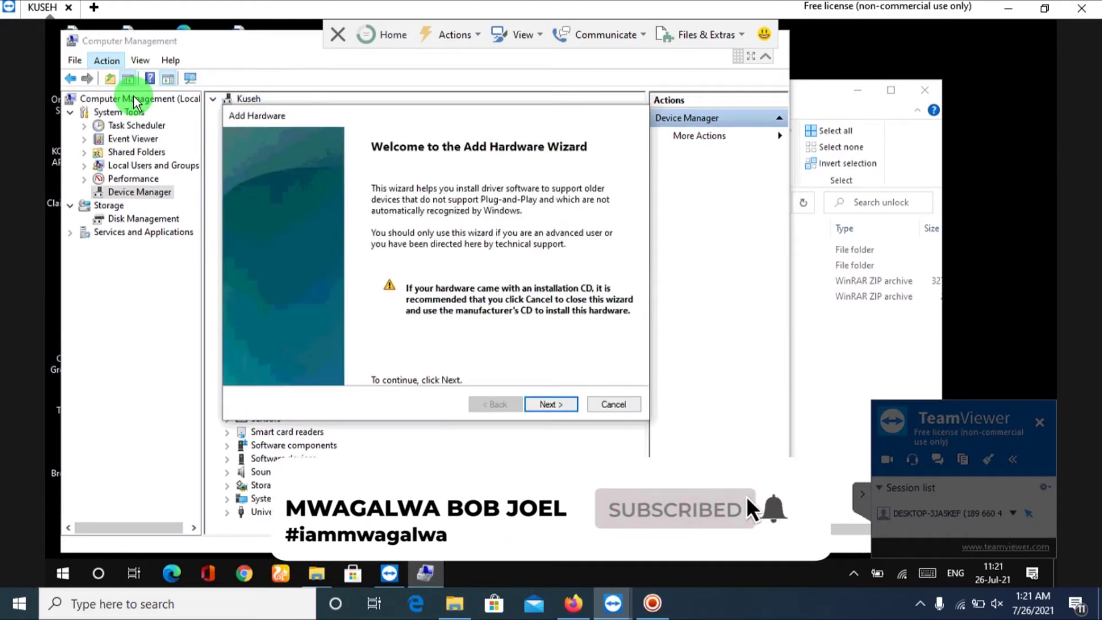
{"action": "left_click", "coordinate": [550, 404]}
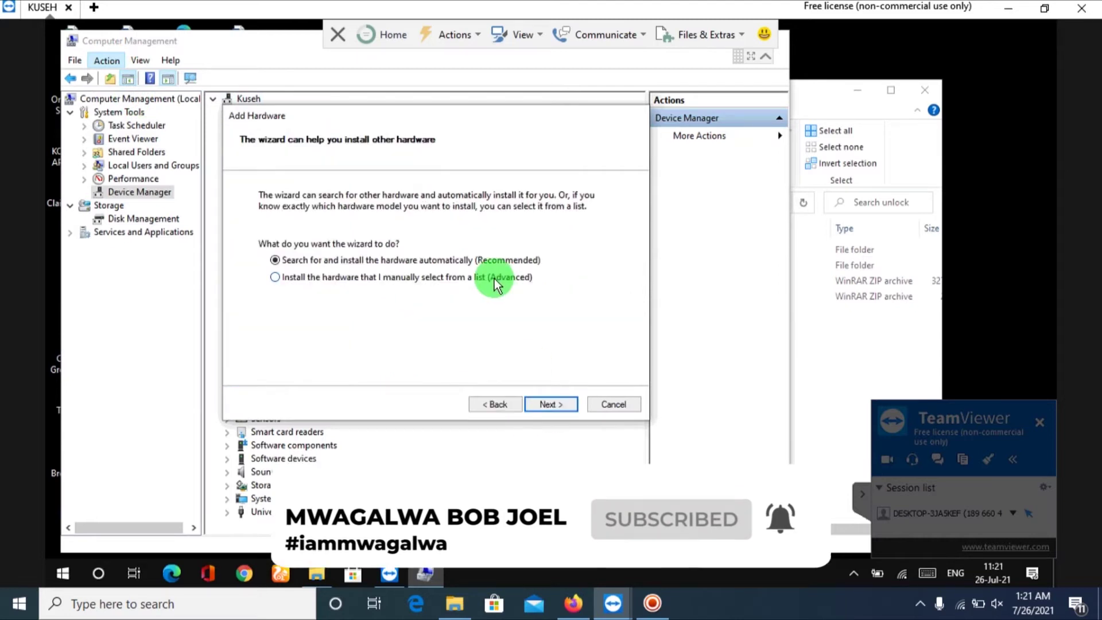
{"action": "left_click", "coordinate": [494, 278]}
{"action": "left_click", "coordinate": [531, 405]}
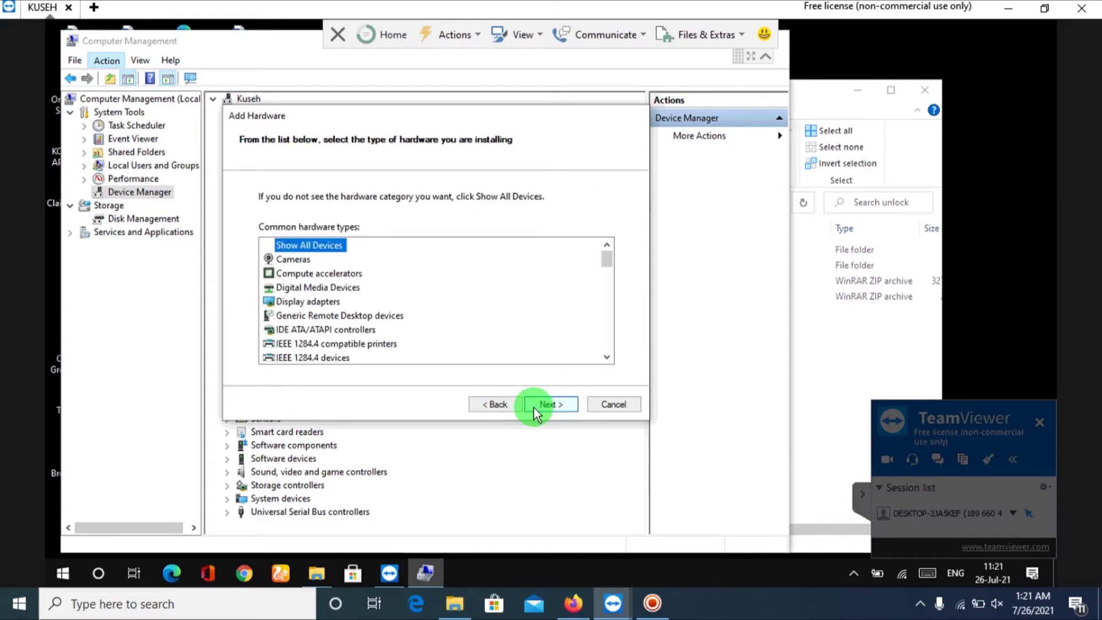
{"action": "left_click", "coordinate": [545, 404]}
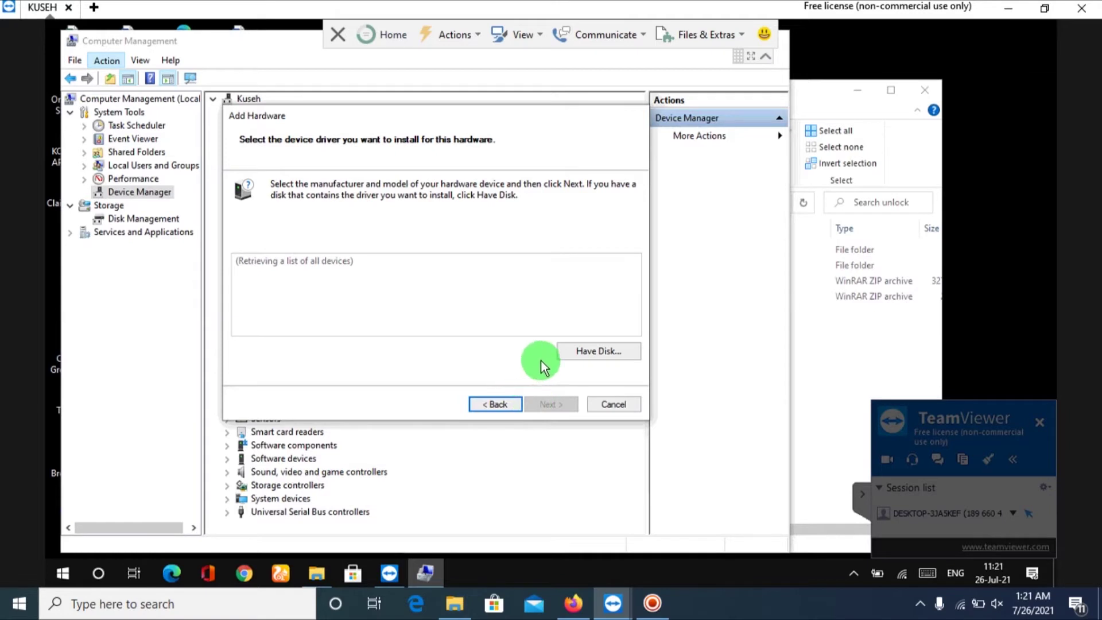
Load the Ndis_driver_dev driver through Have Disk.
{"action": "left_click", "coordinate": [583, 353]}
{"action": "left_click", "coordinate": [583, 355]}
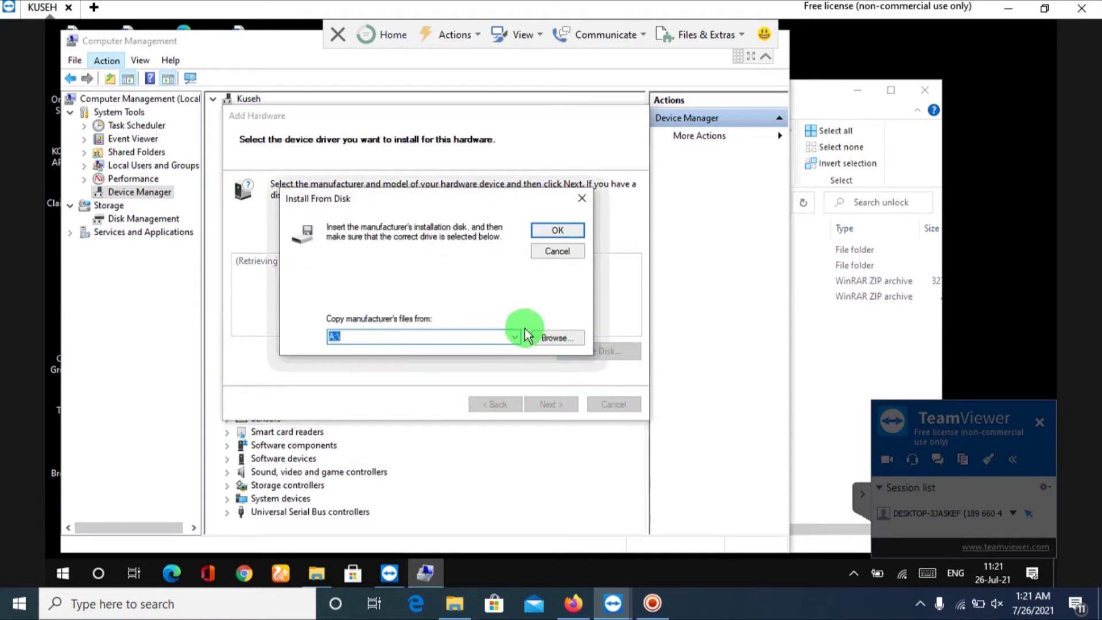
{"action": "left_click", "coordinate": [574, 340]}
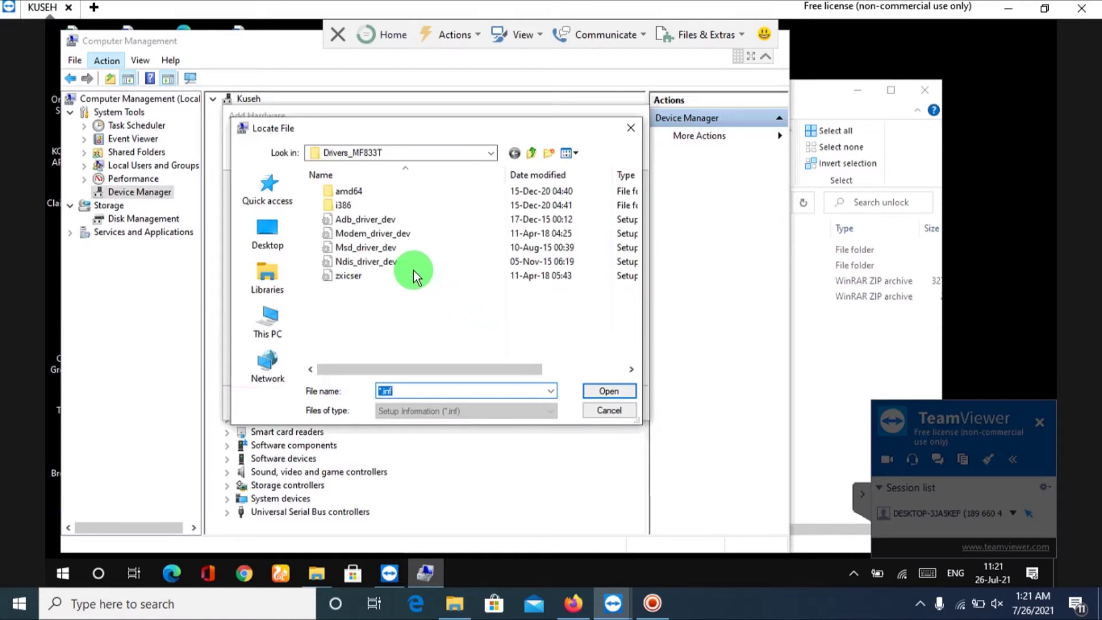
{"action": "left_click", "coordinate": [409, 261]}
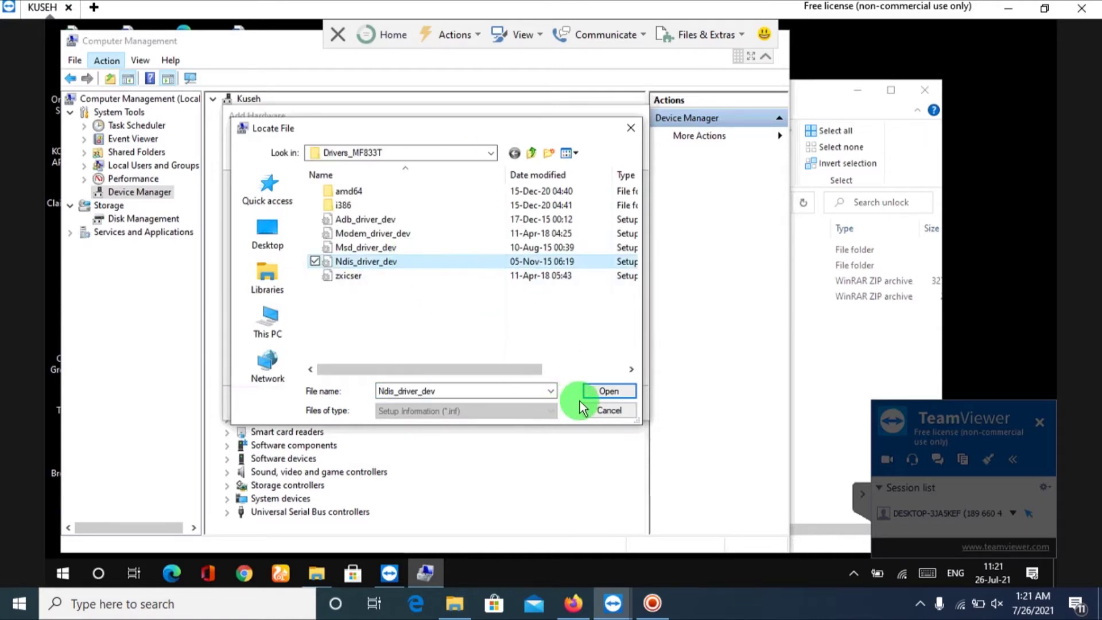
{"action": "left_click", "coordinate": [597, 395]}
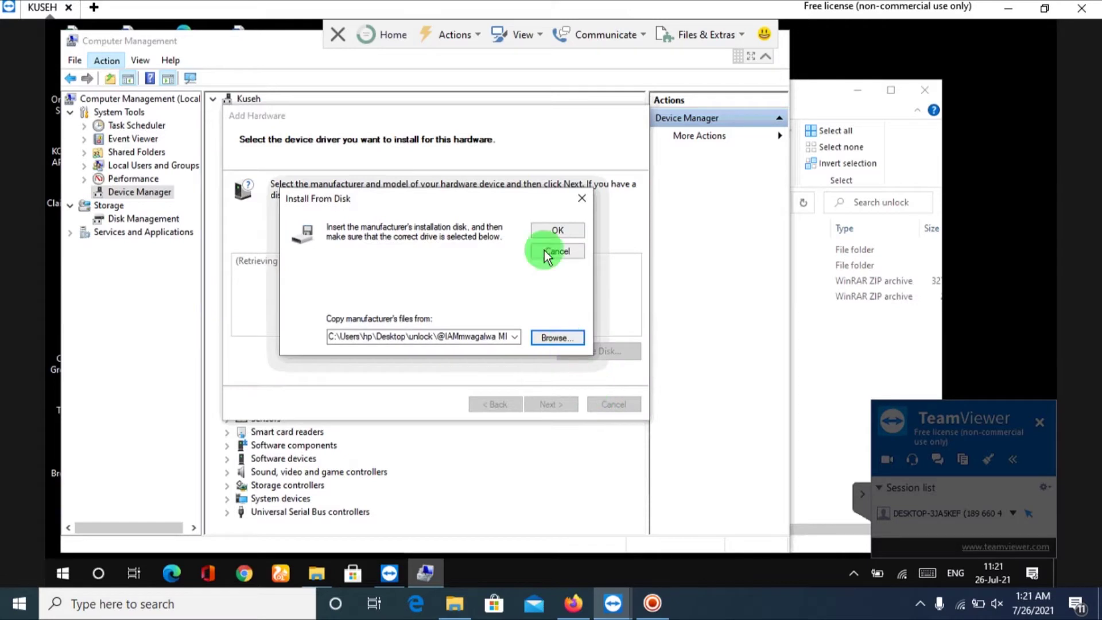
{"action": "left_click", "coordinate": [543, 228]}
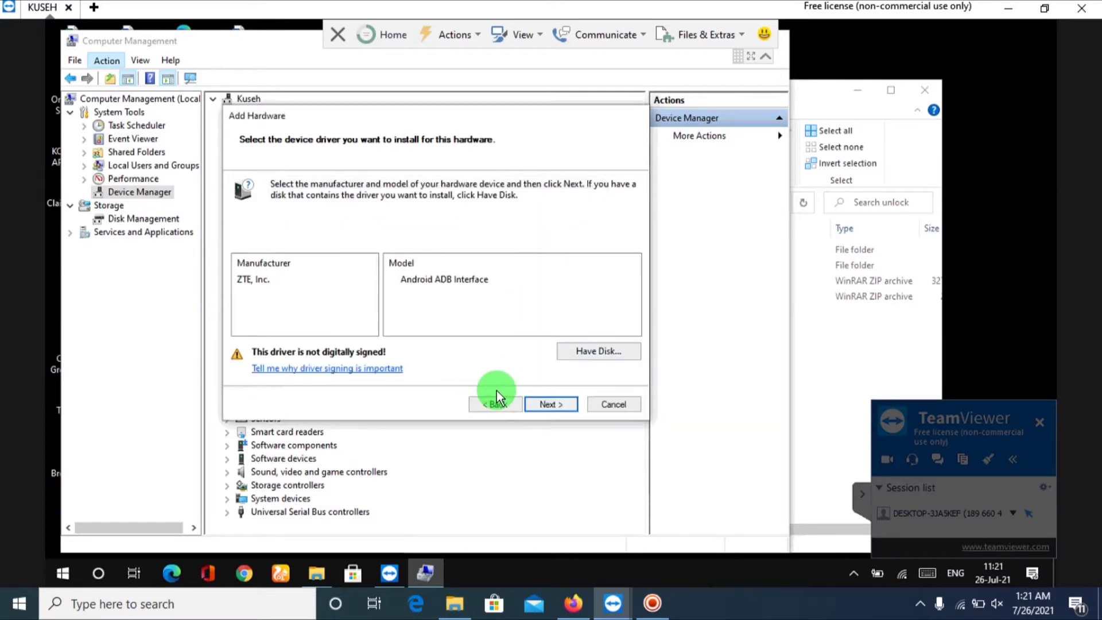
Install it as a second Android ADB Interface and close the wizard.
{"action": "left_click", "coordinate": [536, 402]}
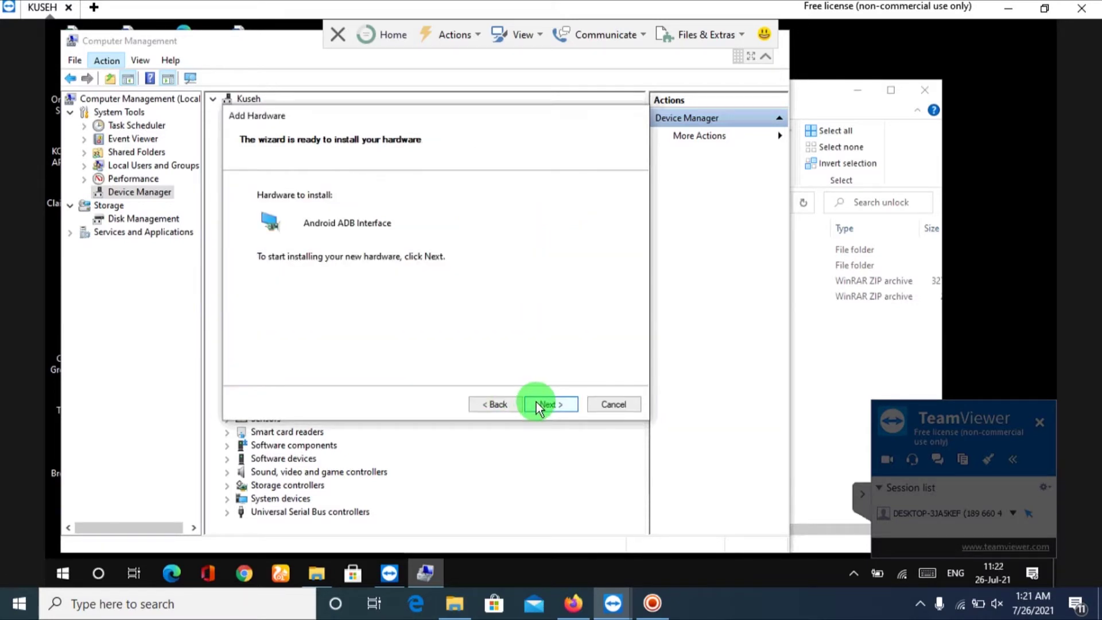
{"action": "left_click", "coordinate": [537, 402]}
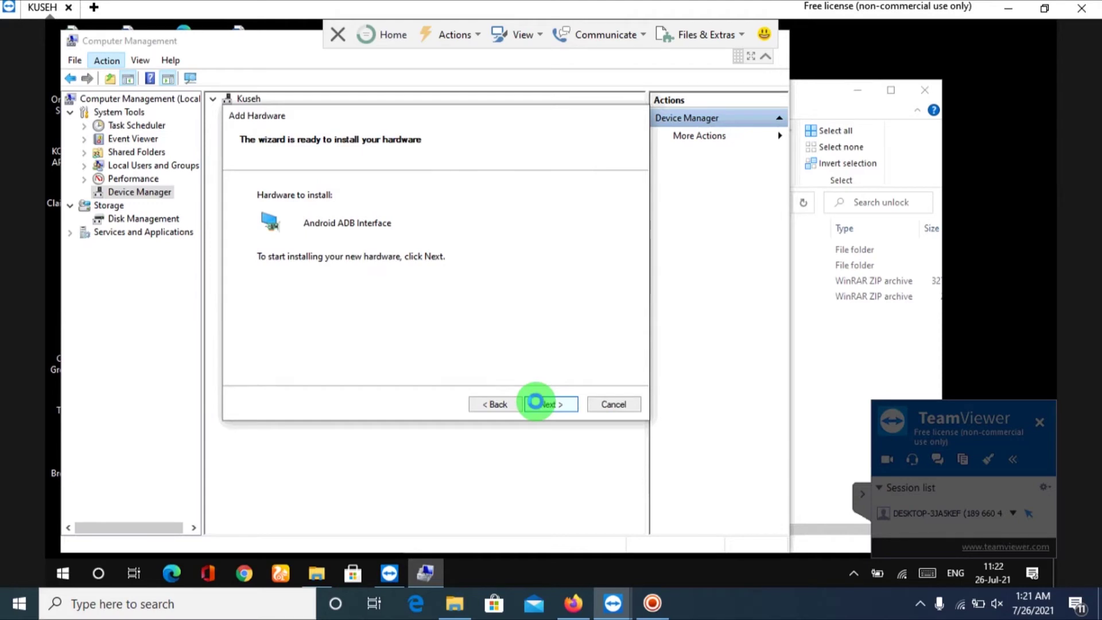
{"action": "left_click", "coordinate": [537, 402]}
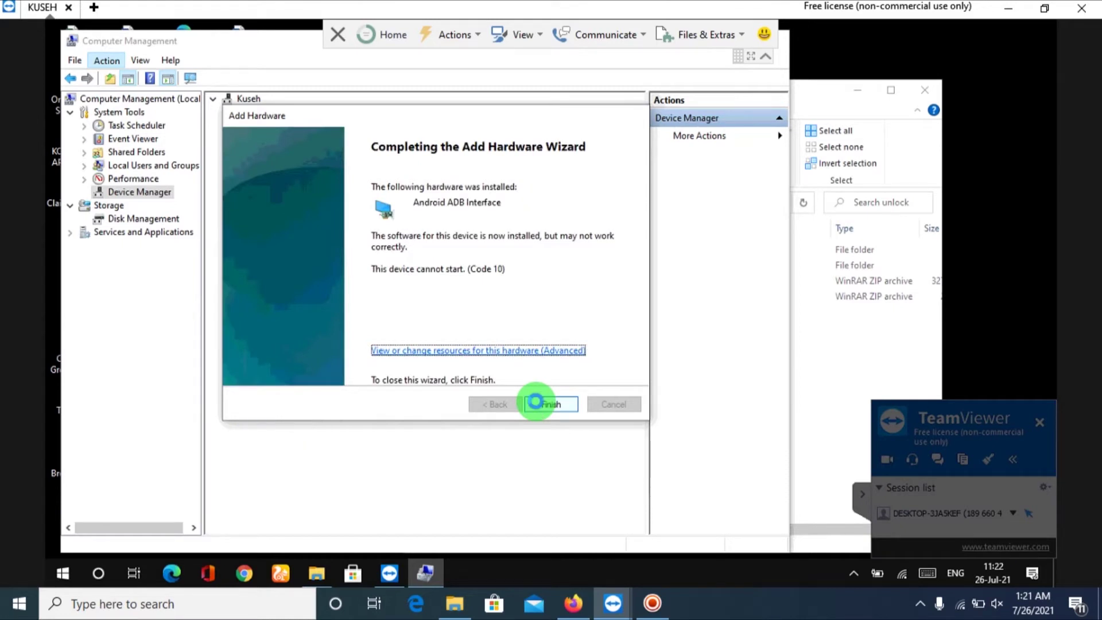
{"action": "left_click", "coordinate": [537, 403]}
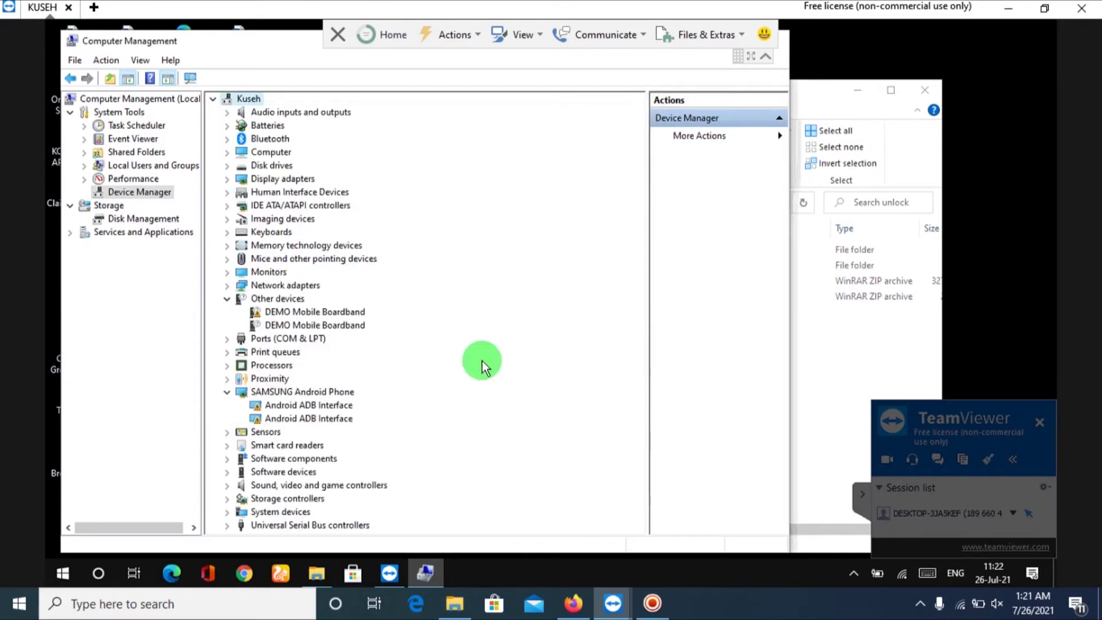
Start Add legacy hardware again with manual installation and all device types.
{"action": "left_click", "coordinate": [115, 60]}
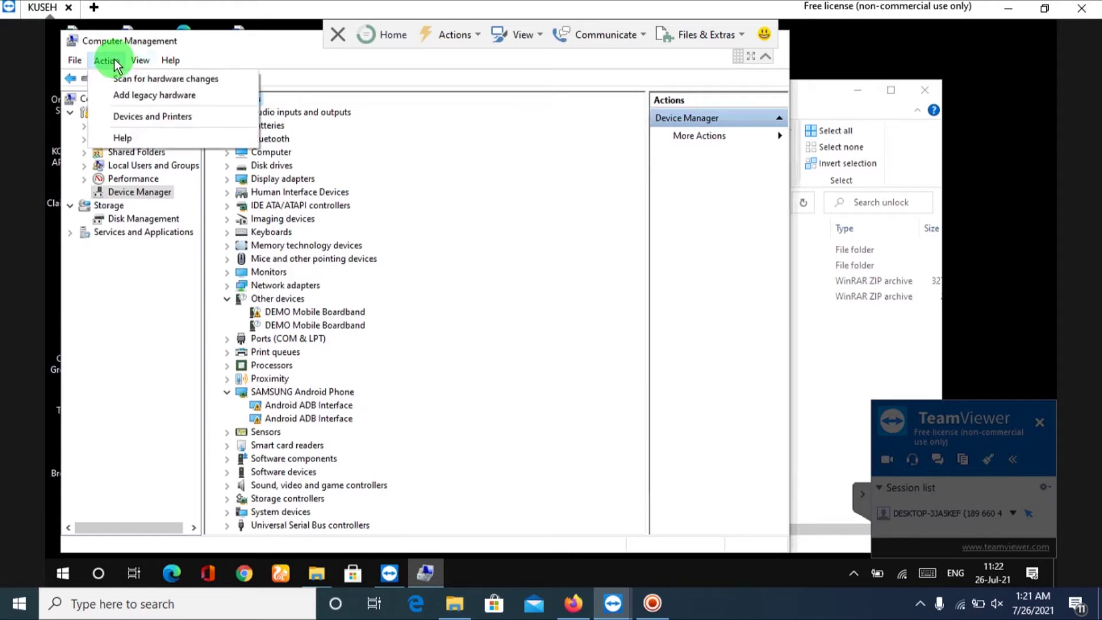
{"action": "left_click", "coordinate": [148, 100]}
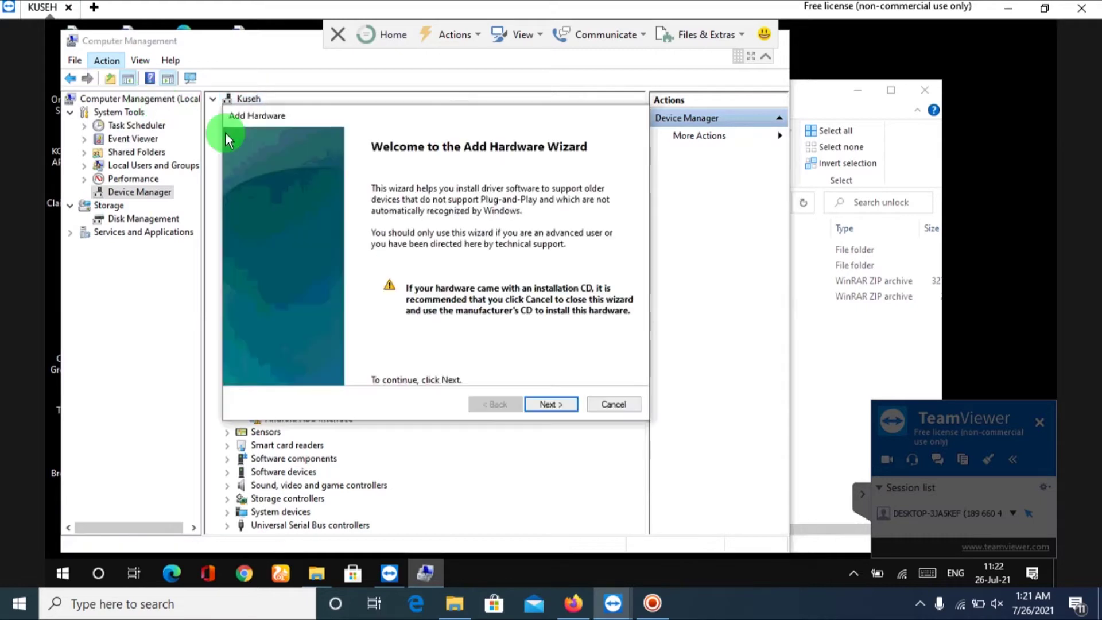
{"action": "left_click", "coordinate": [538, 400]}
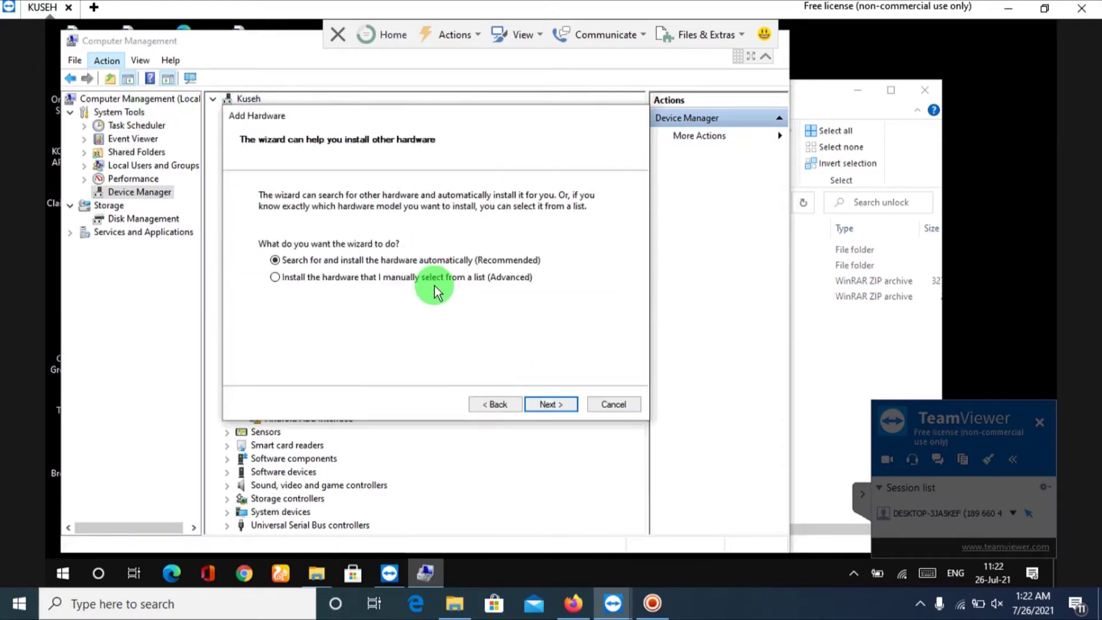
{"action": "left_click", "coordinate": [426, 282]}
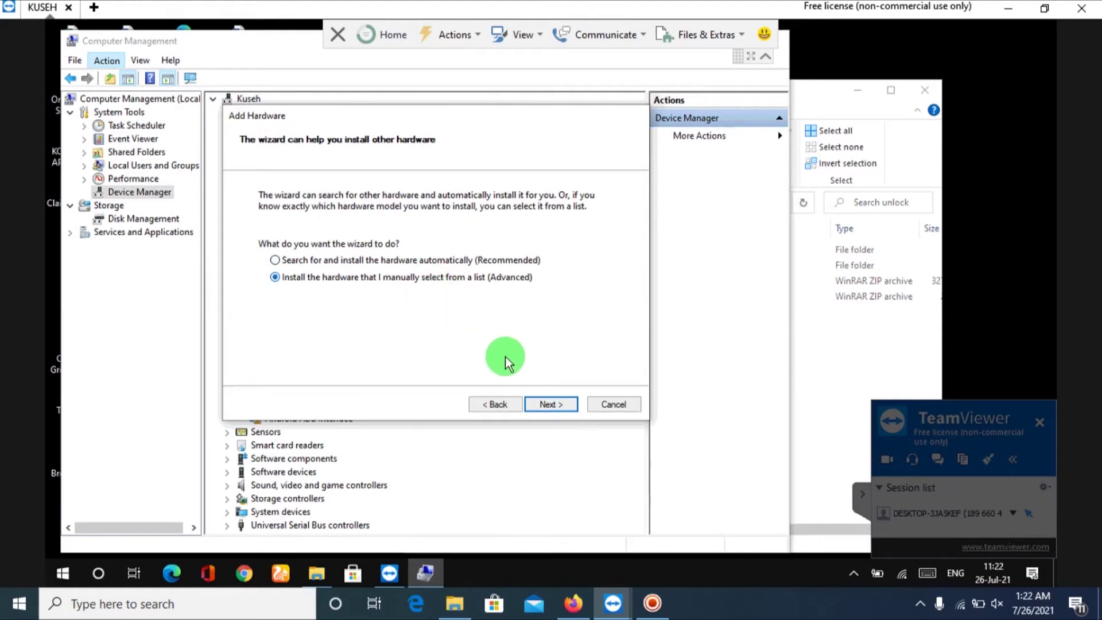
{"action": "left_click", "coordinate": [537, 402]}
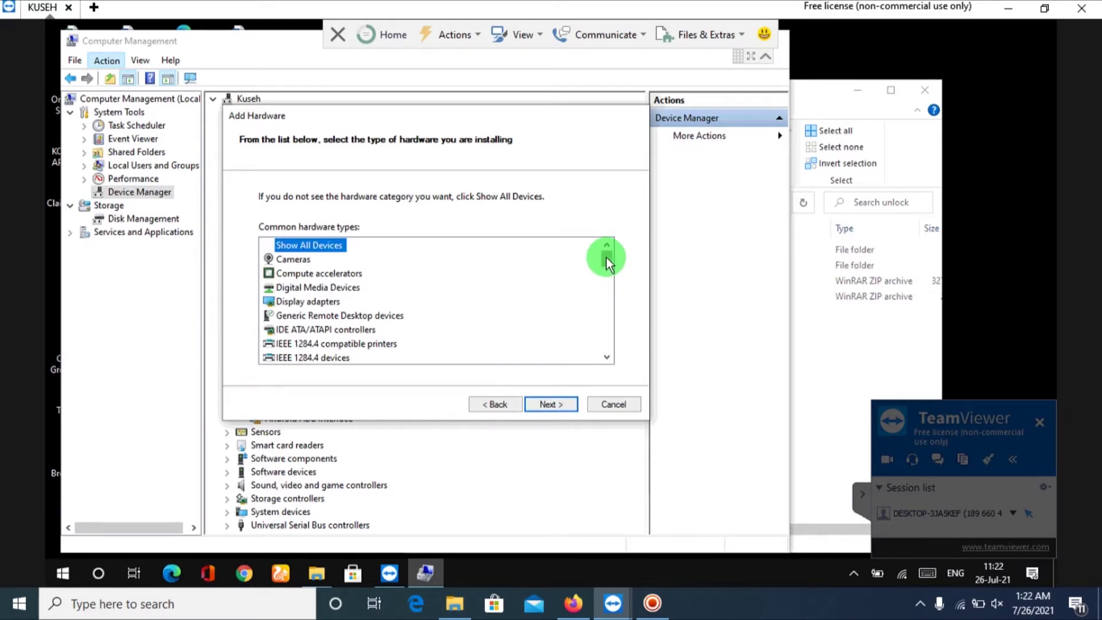
{"action": "left_click", "coordinate": [560, 404]}
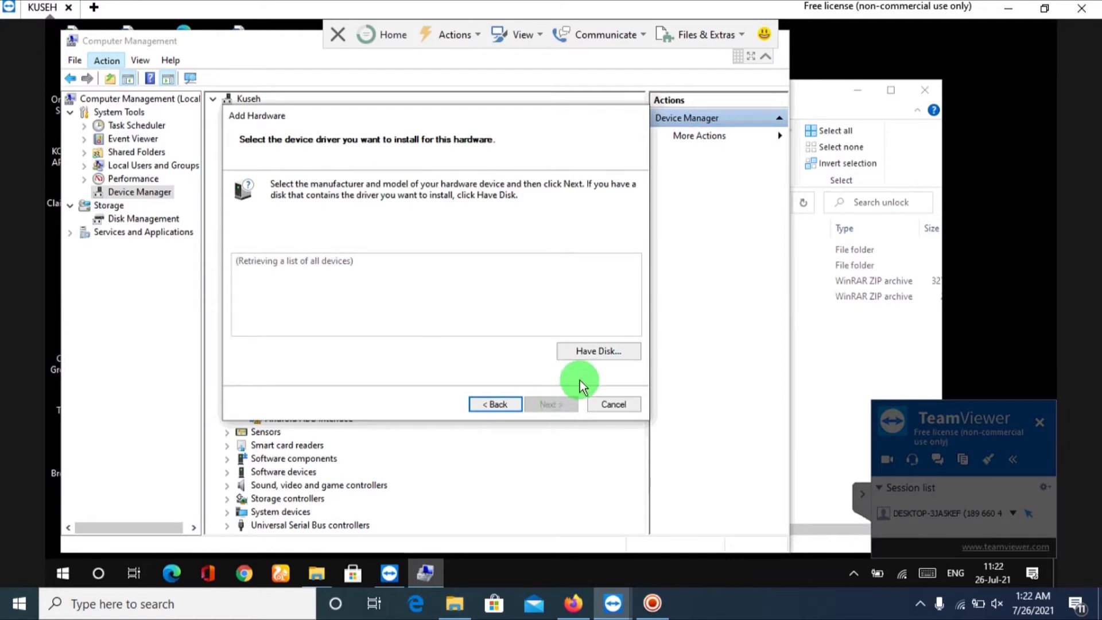
Install an Android ADB Interface from the Msd_driver_dev file via Have Disk and finish.
{"action": "left_click", "coordinate": [588, 356]}
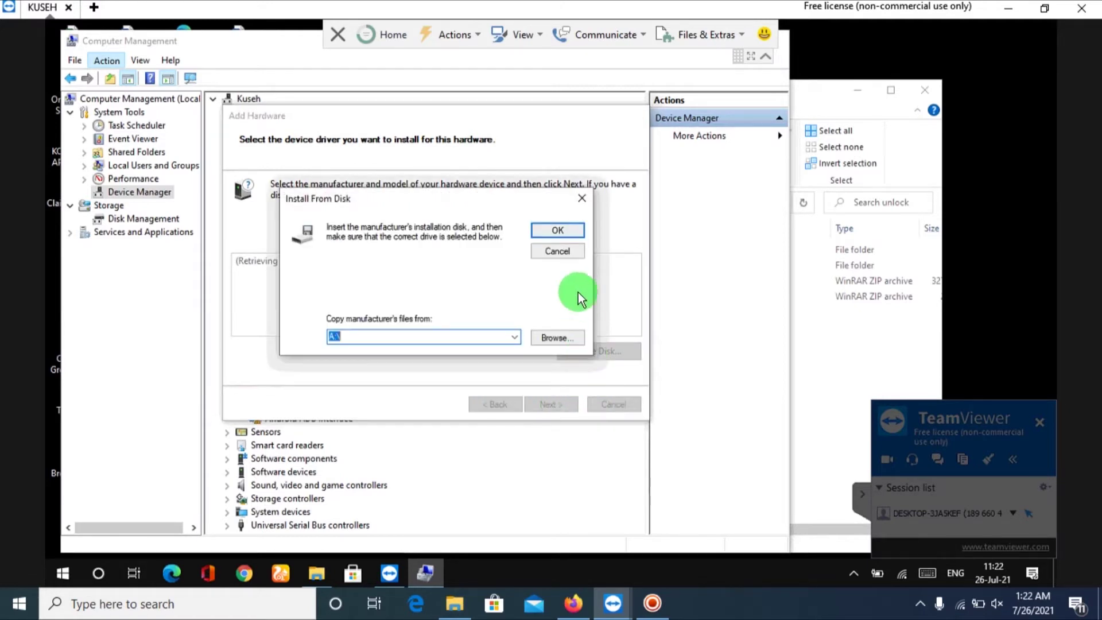
{"action": "left_click", "coordinate": [560, 338]}
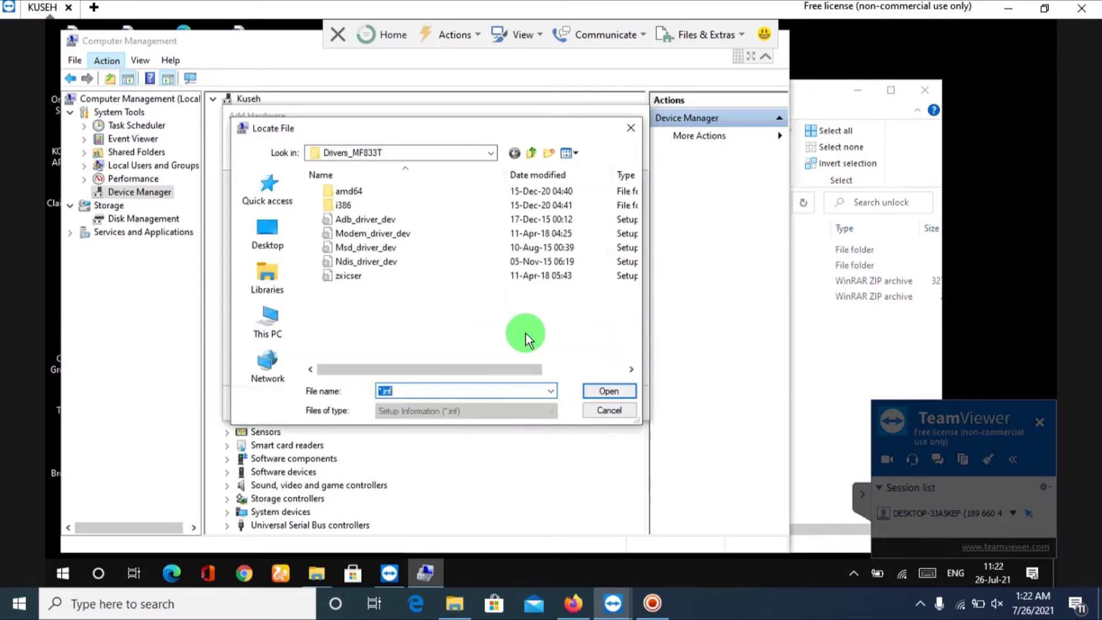
{"action": "left_click", "coordinate": [390, 246]}
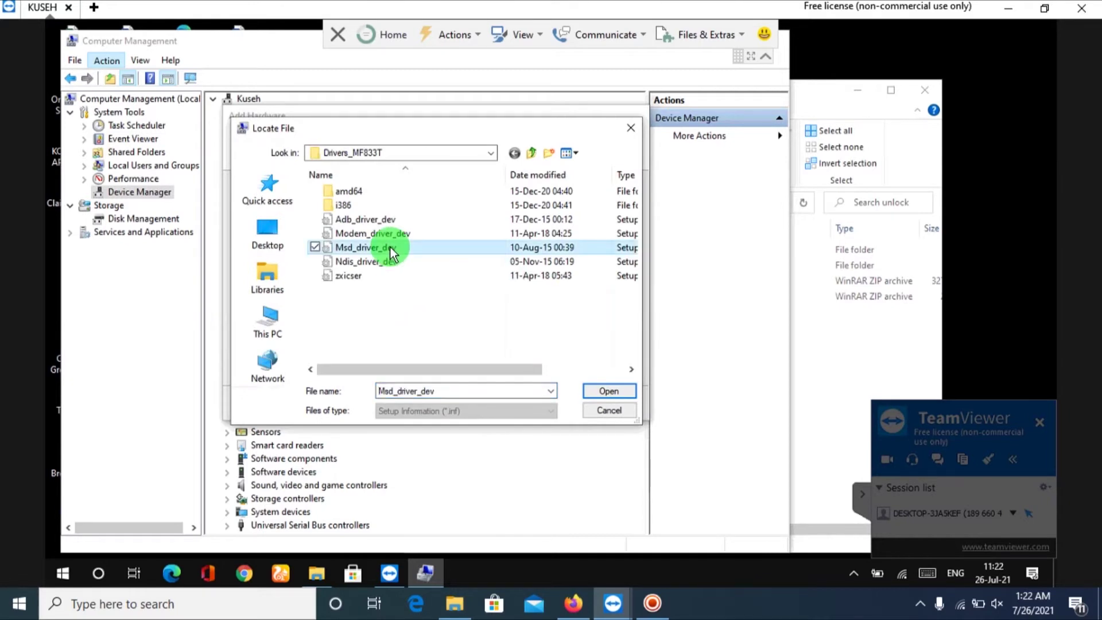
{"action": "left_click", "coordinate": [607, 390]}
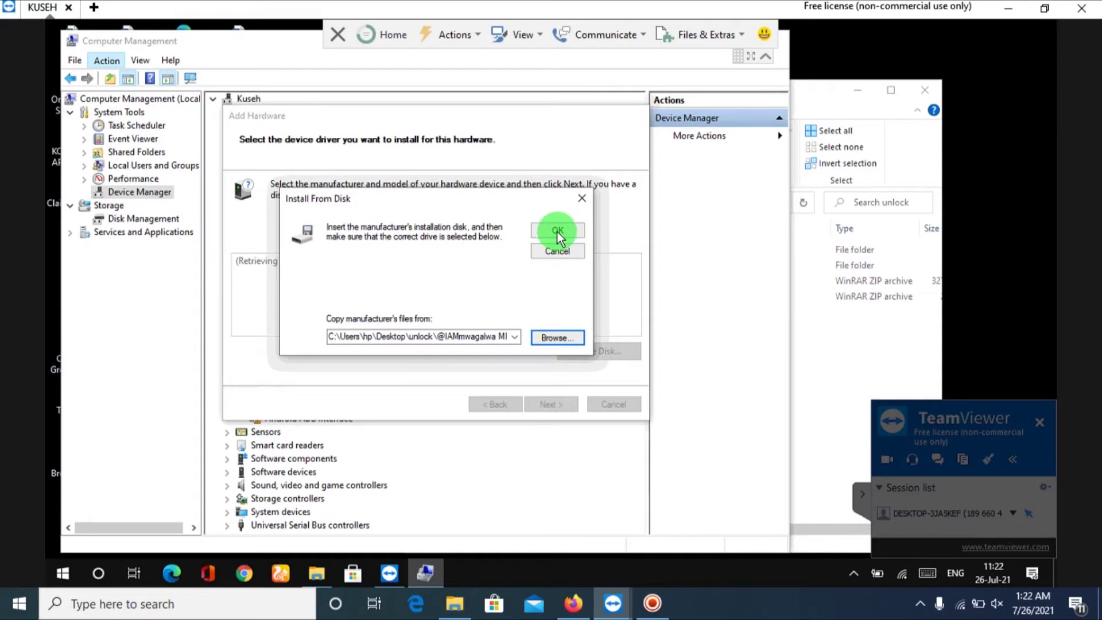
{"action": "left_click", "coordinate": [557, 230]}
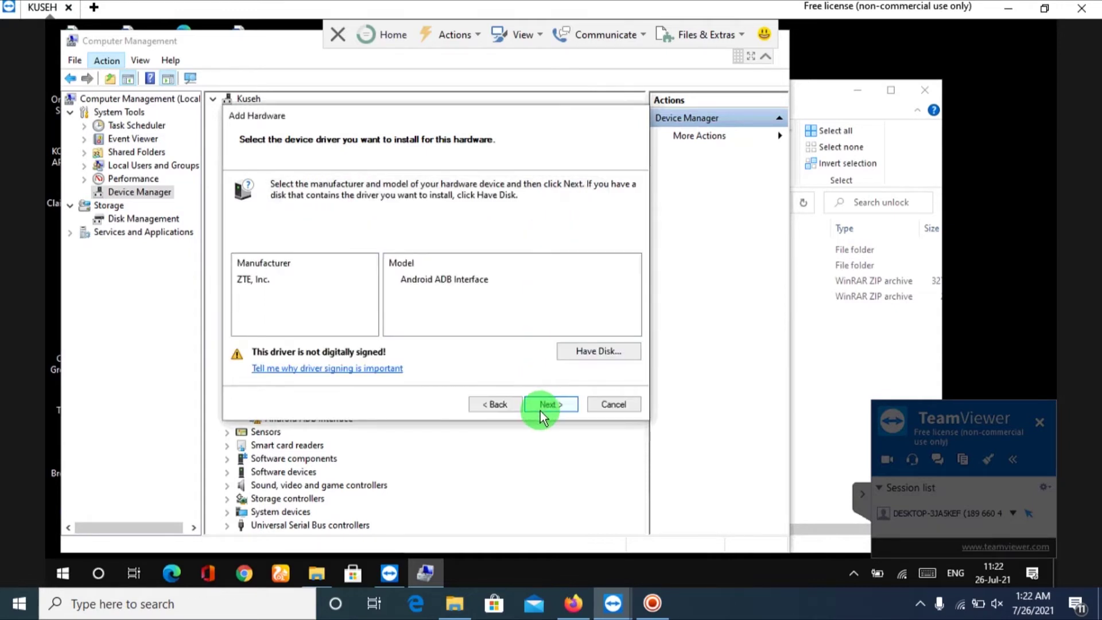
{"action": "left_click", "coordinate": [540, 411]}
{"action": "left_click", "coordinate": [540, 410]}
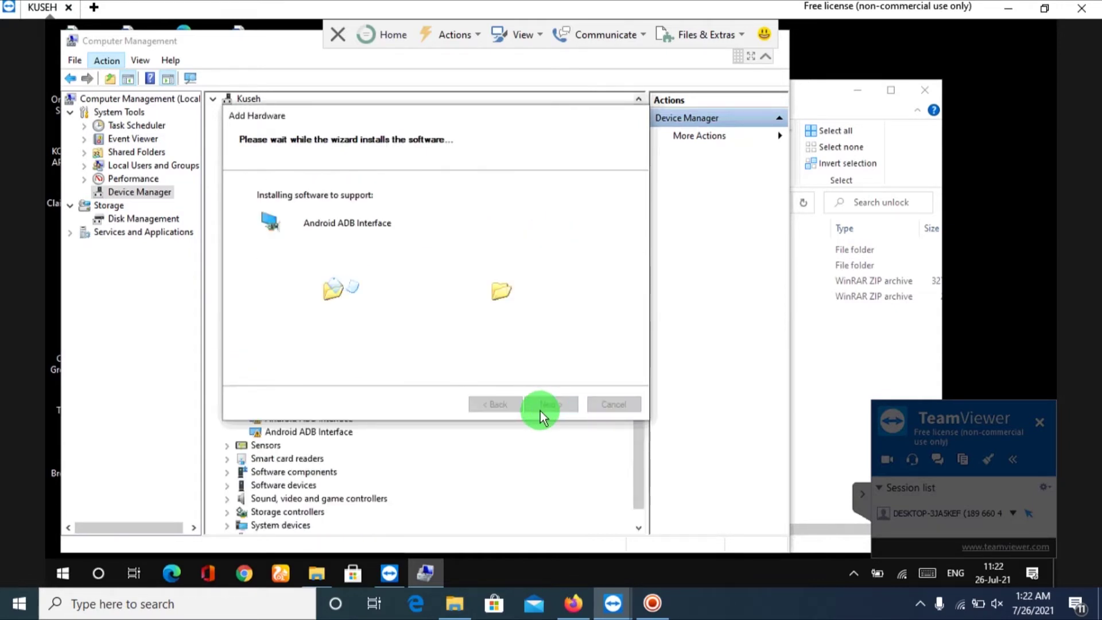
{"action": "left_click", "coordinate": [545, 406]}
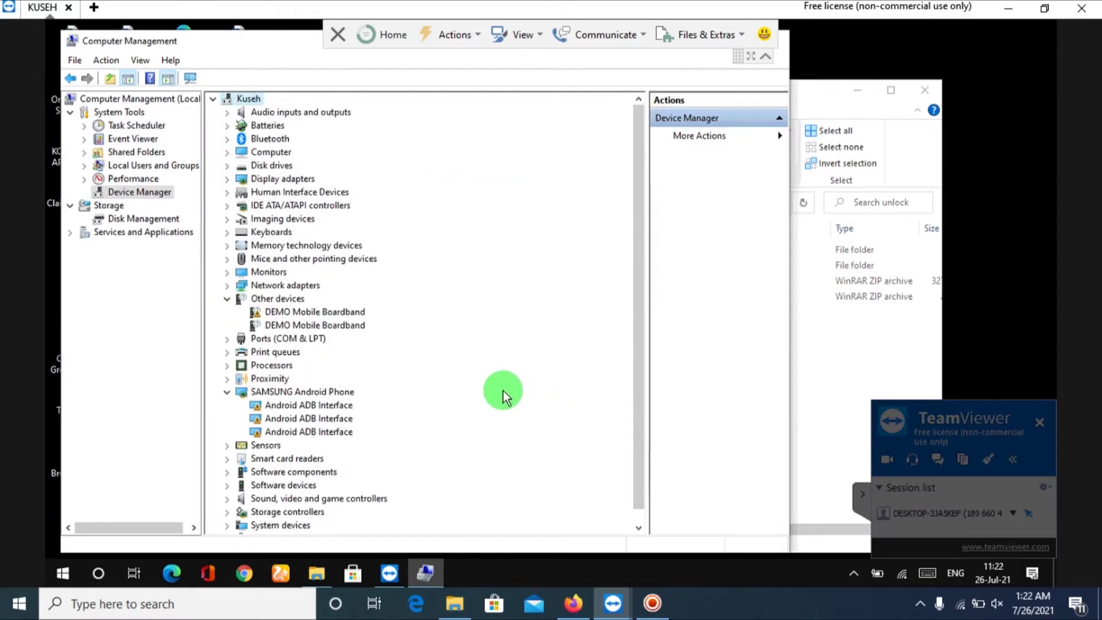
Launch Add legacy hardware and choose manual hardware selection.
{"action": "left_click", "coordinate": [111, 60]}
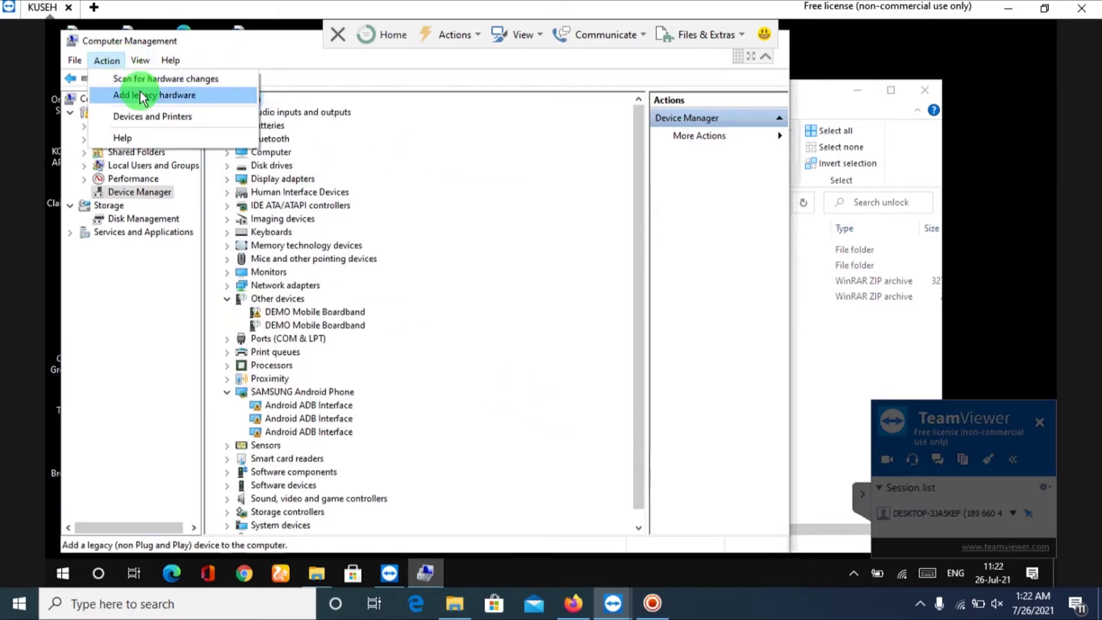
{"action": "left_click", "coordinate": [141, 92]}
{"action": "left_click", "coordinate": [547, 404]}
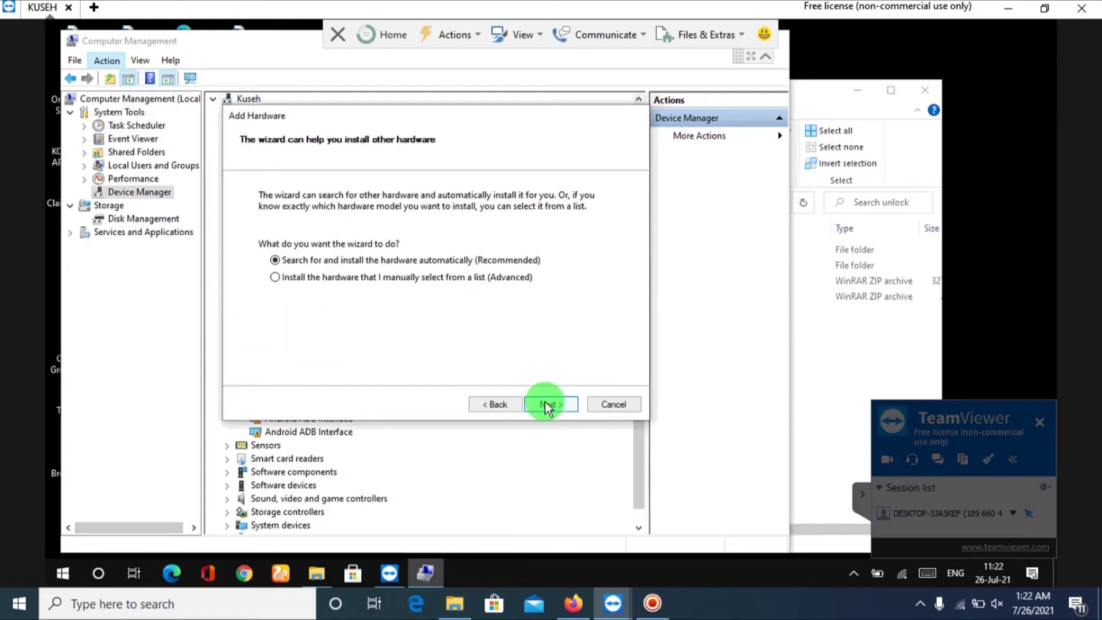
{"action": "left_click", "coordinate": [493, 279]}
{"action": "left_click", "coordinate": [546, 406]}
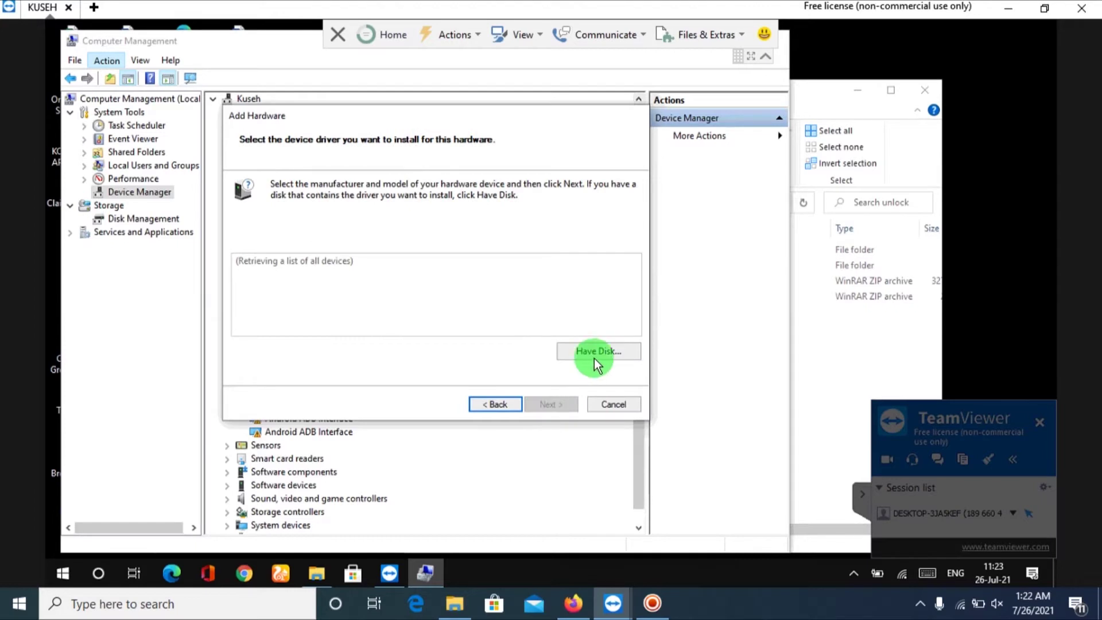
Install an Android ADB Interface from Modem_driver_dev via Have Disk and finish.
{"action": "left_click", "coordinate": [593, 353]}
{"action": "left_click", "coordinate": [557, 337]}
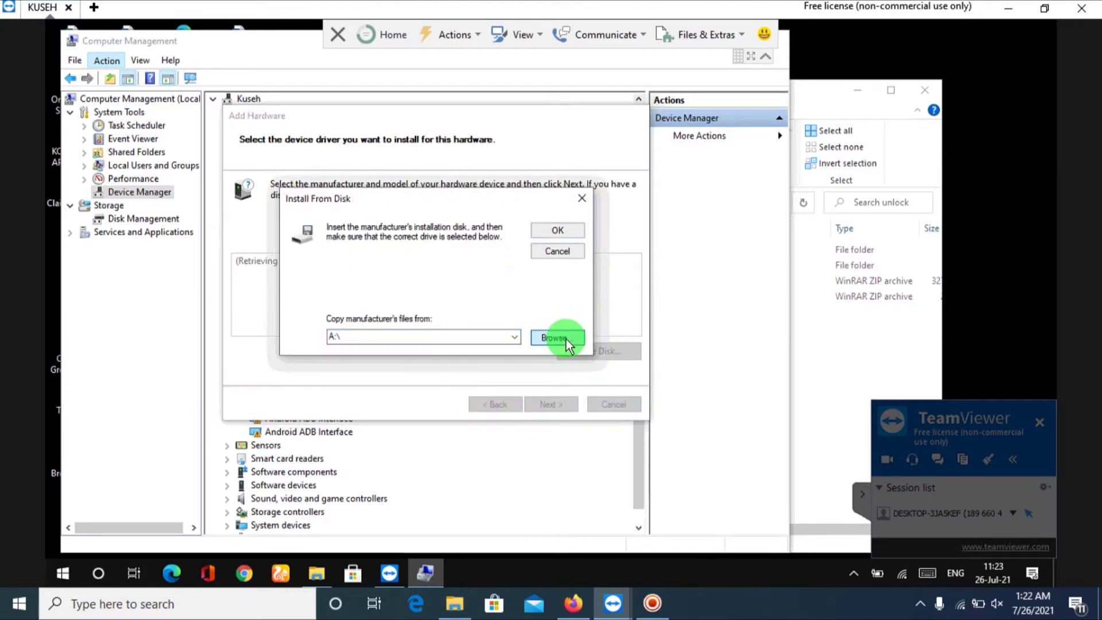
{"action": "left_click", "coordinate": [360, 234]}
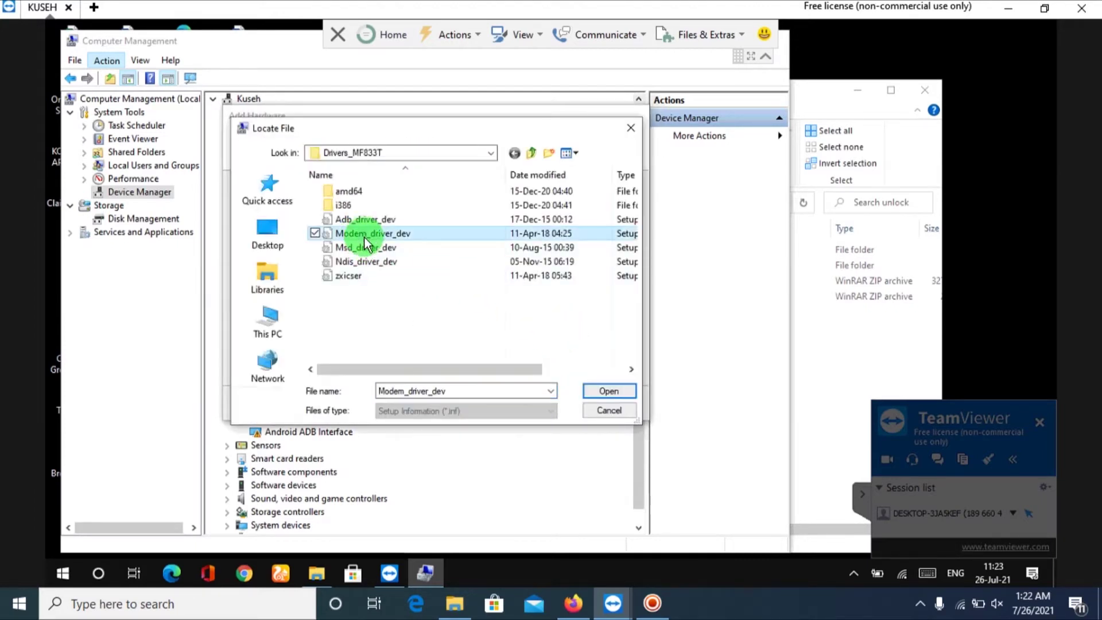
{"action": "left_click", "coordinate": [607, 390]}
{"action": "left_click", "coordinate": [558, 230]}
{"action": "left_click", "coordinate": [547, 404]}
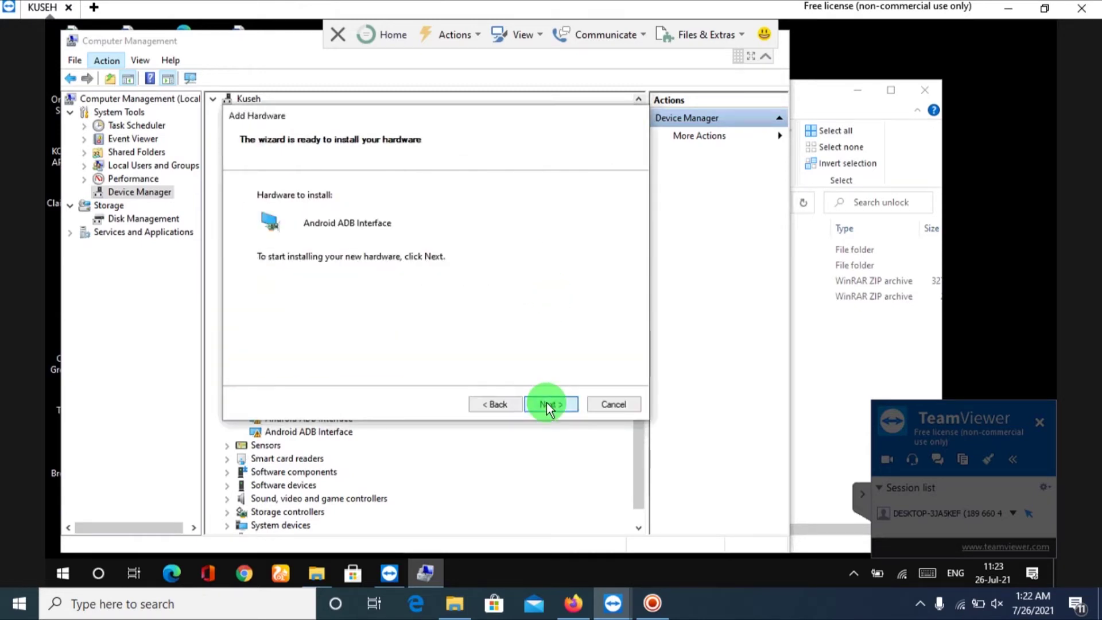
{"action": "left_click", "coordinate": [547, 403]}
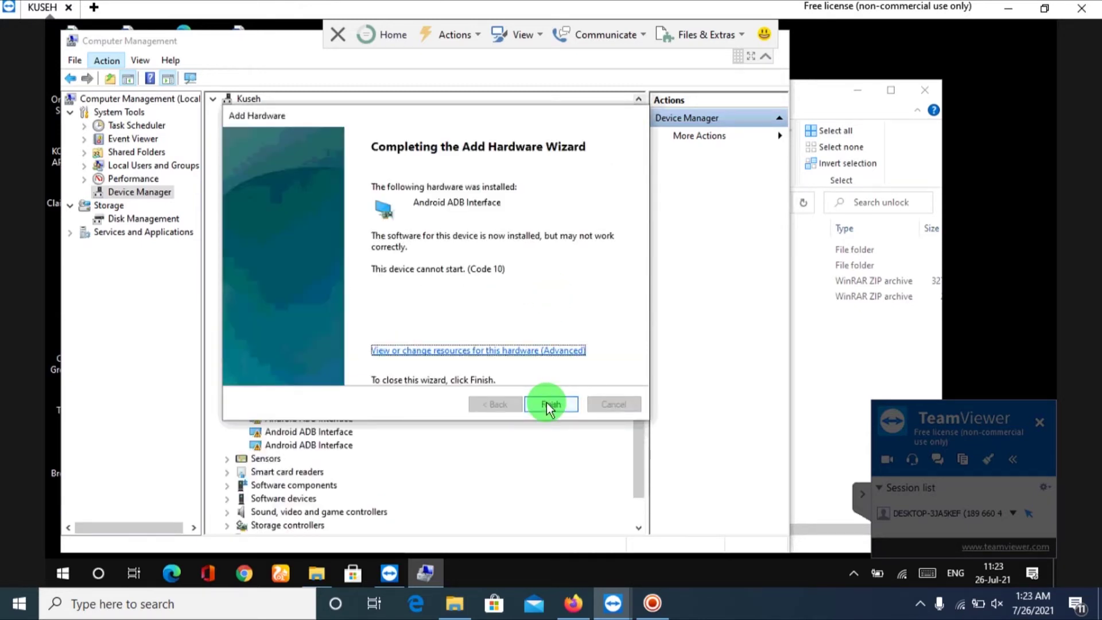
{"action": "left_click", "coordinate": [551, 404]}
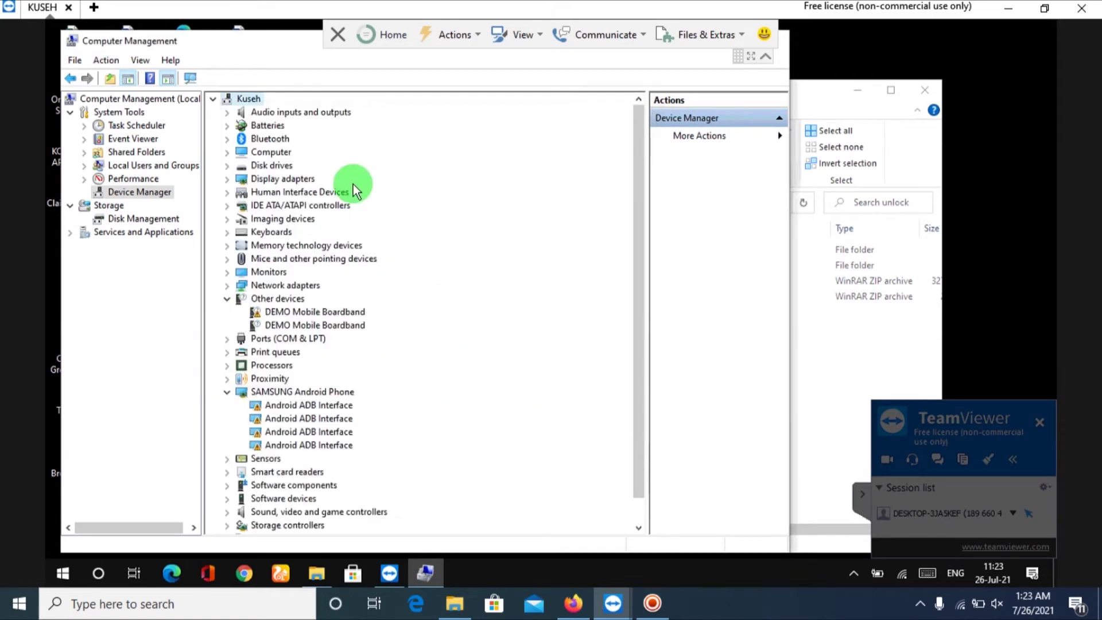
Launch Add legacy hardware and go through manual selection to driver choice.
{"action": "left_click", "coordinate": [106, 61]}
{"action": "left_click", "coordinate": [132, 96]}
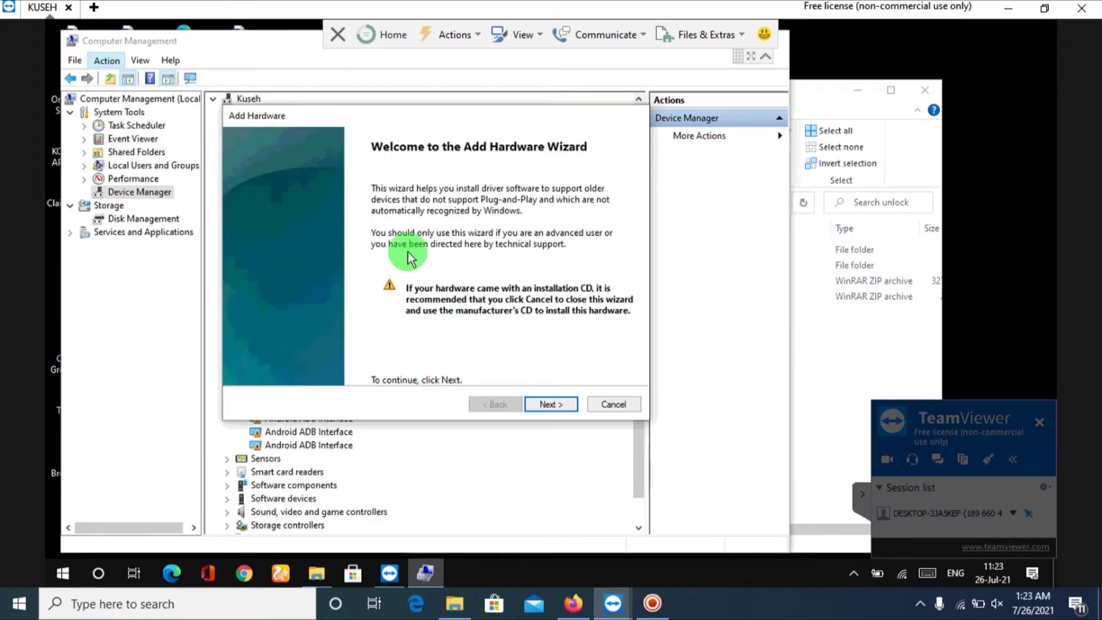
{"action": "left_click", "coordinate": [535, 406]}
{"action": "left_click", "coordinate": [429, 276]}
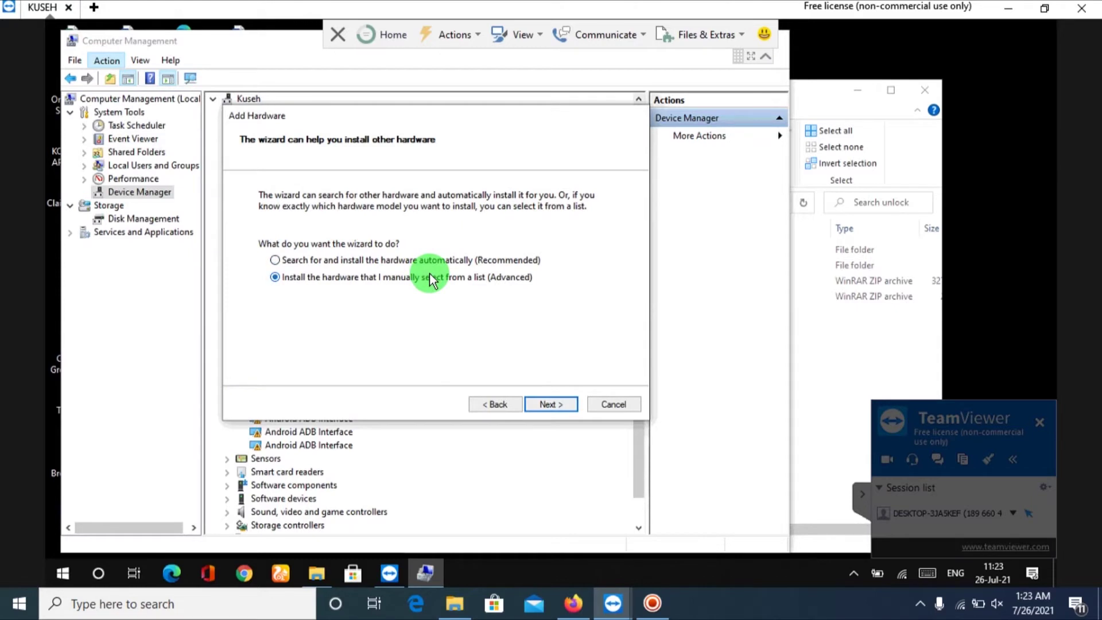
{"action": "left_click", "coordinate": [541, 405]}
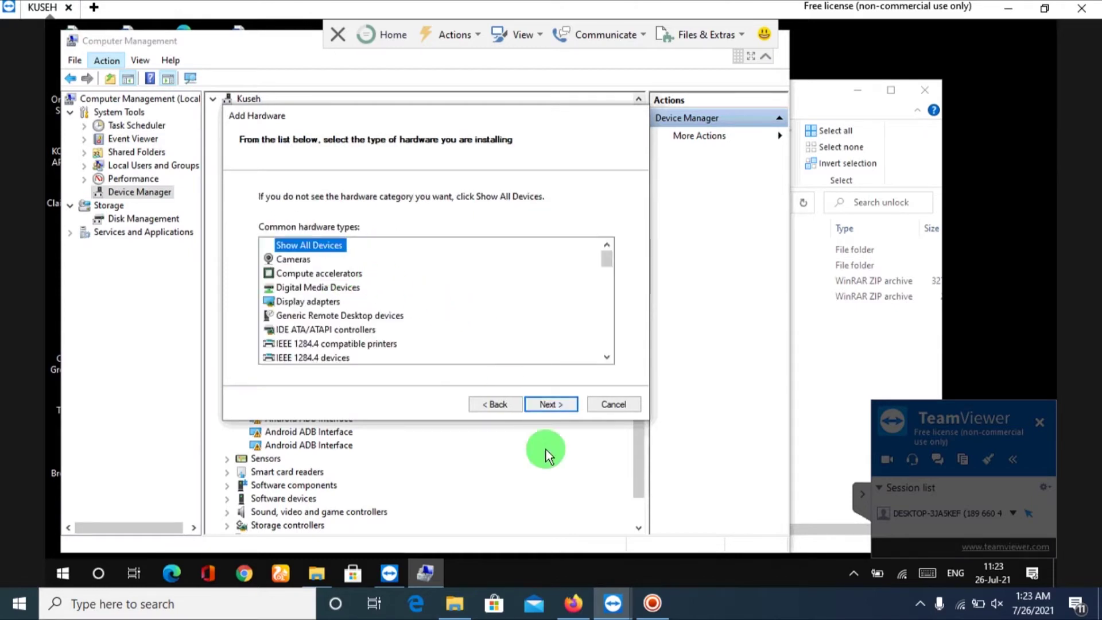
{"action": "left_click", "coordinate": [537, 406]}
Install an Android ADB Interface from Adb_driver_dev via Have Disk and finish.
{"action": "left_click", "coordinate": [592, 355]}
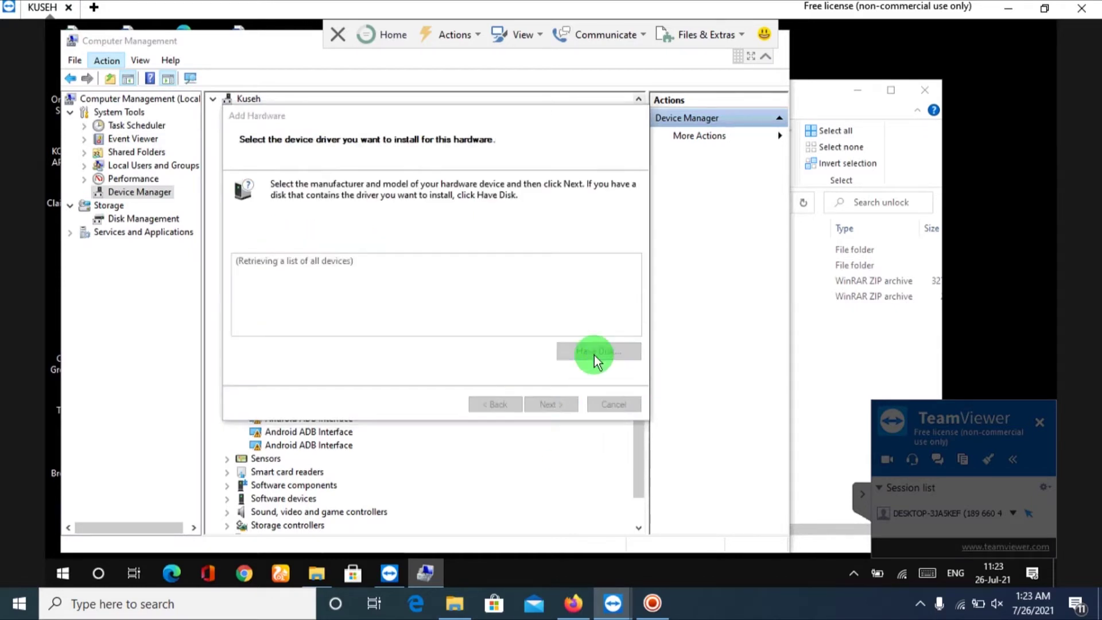
{"action": "left_click", "coordinate": [557, 337]}
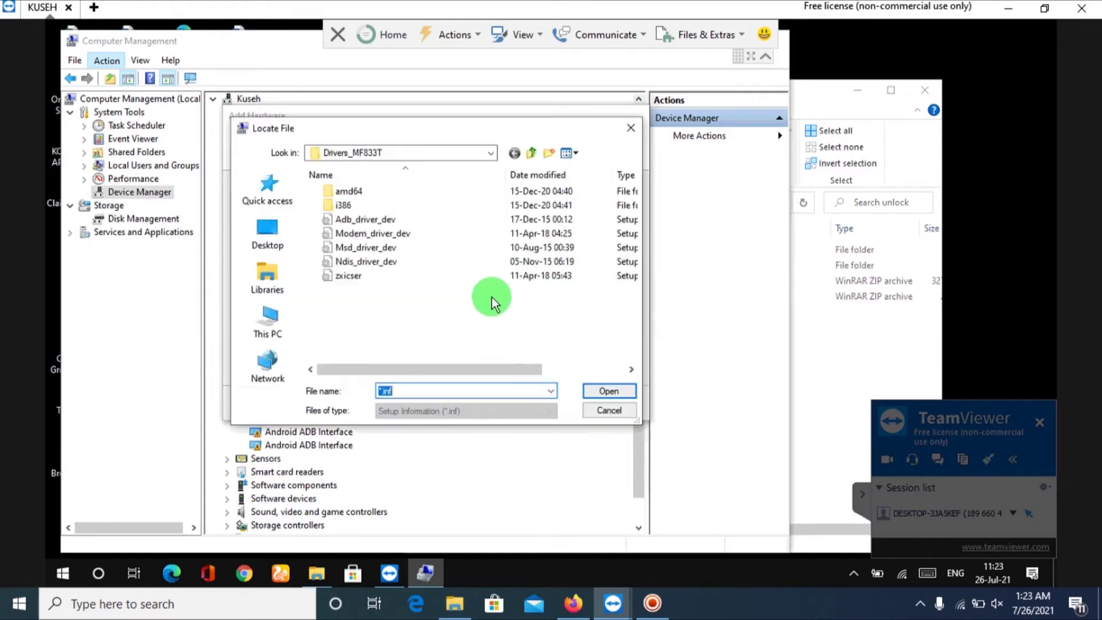
{"action": "left_click", "coordinate": [371, 219]}
{"action": "left_click", "coordinate": [603, 388]}
{"action": "left_click", "coordinate": [567, 239]}
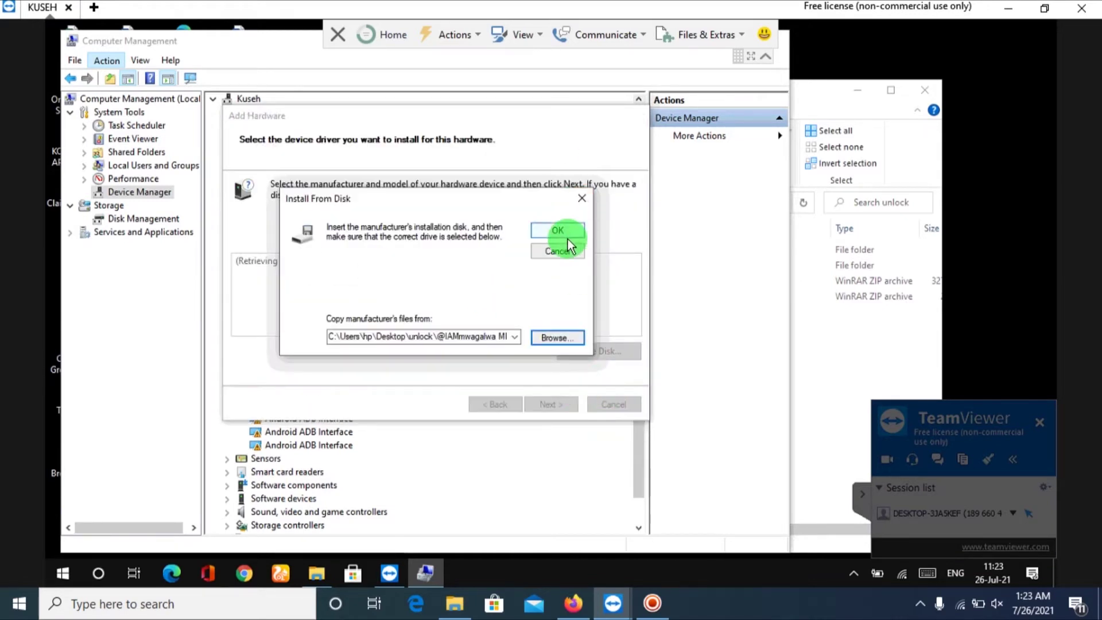
{"action": "left_click", "coordinate": [548, 410]}
{"action": "left_click", "coordinate": [563, 405]}
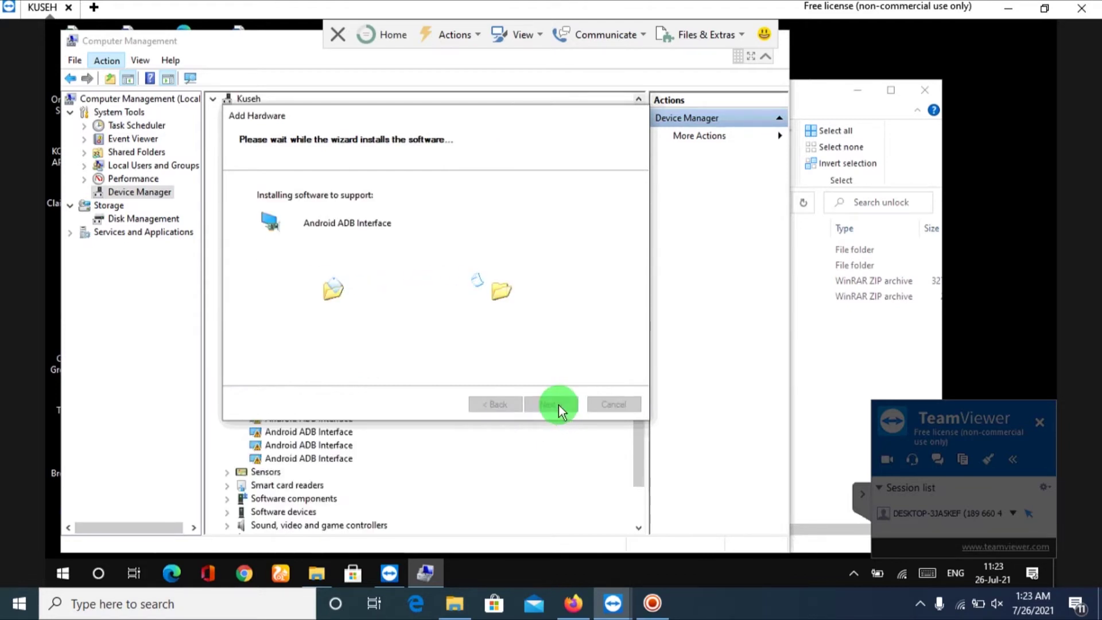
{"action": "left_click", "coordinate": [552, 405]}
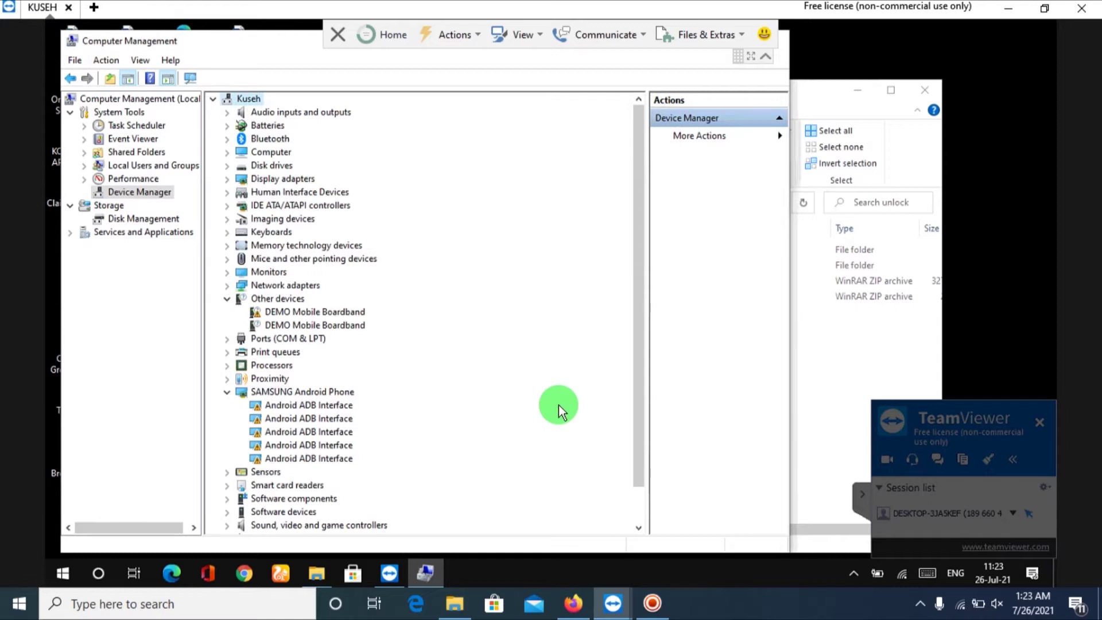
Choose Update driver for the DEMO Mobile Boardband device under Other devices.
{"action": "right_click", "coordinate": [331, 309]}
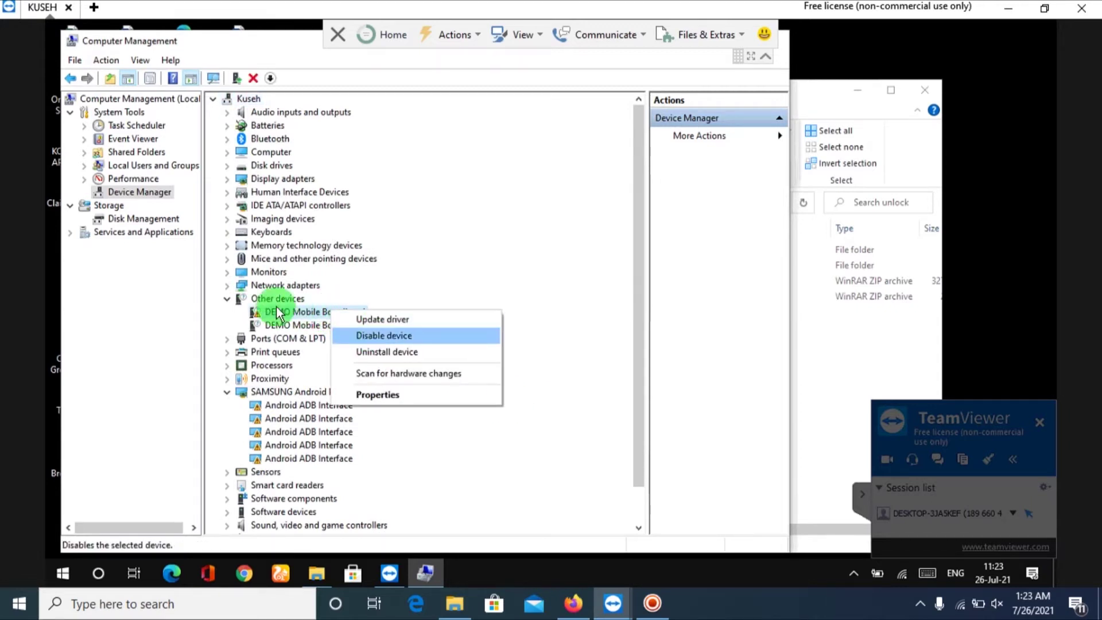
{"action": "left_click", "coordinate": [394, 282]}
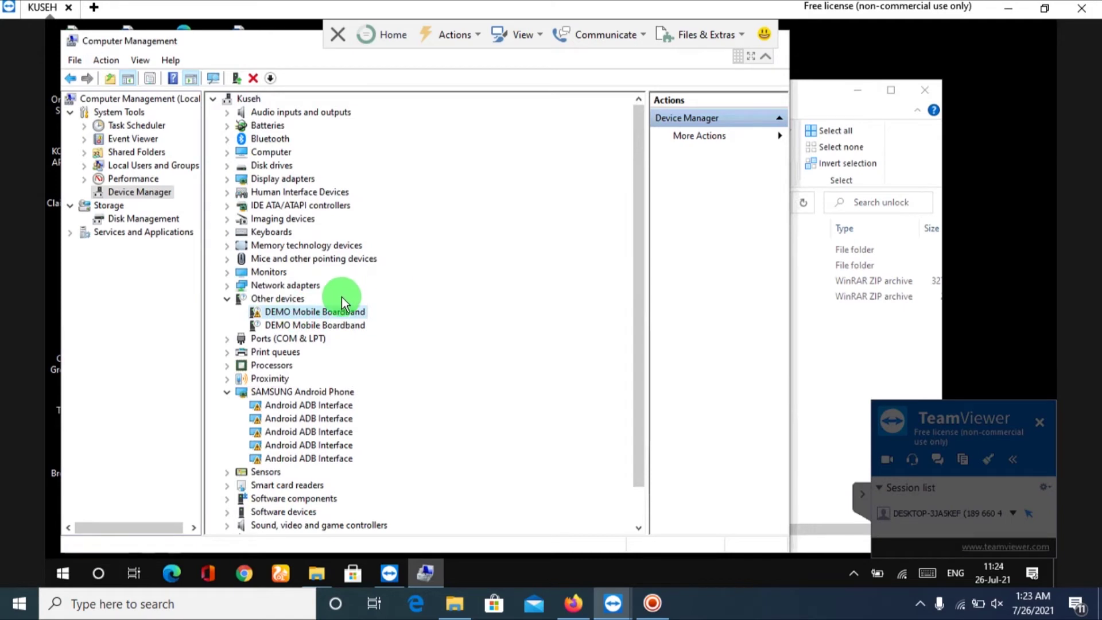
{"action": "right_click", "coordinate": [283, 314]}
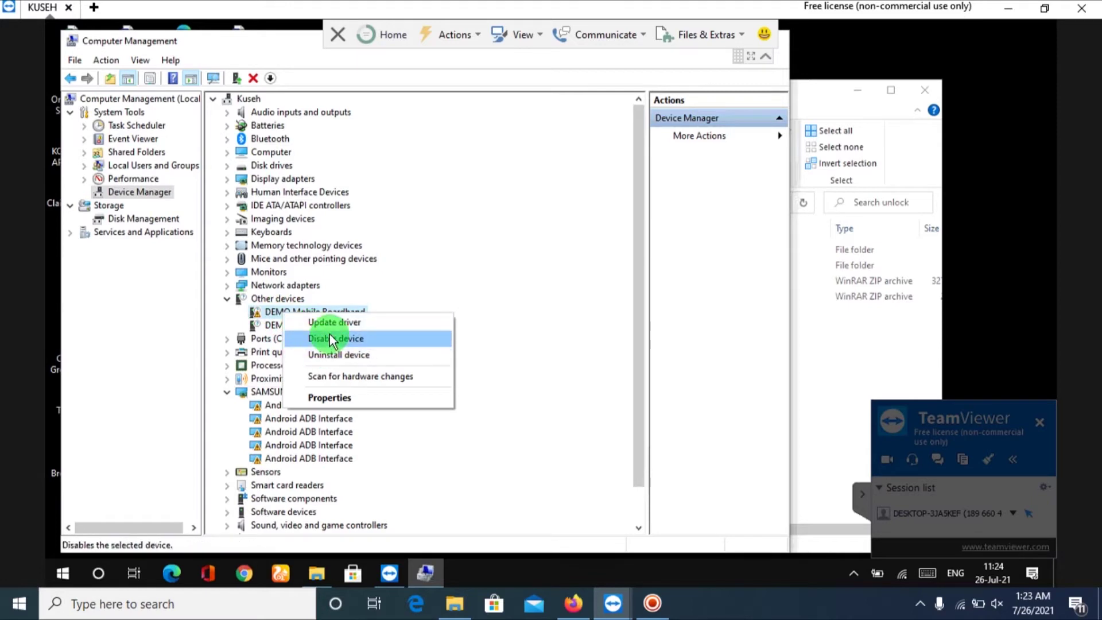
{"action": "left_click", "coordinate": [347, 324]}
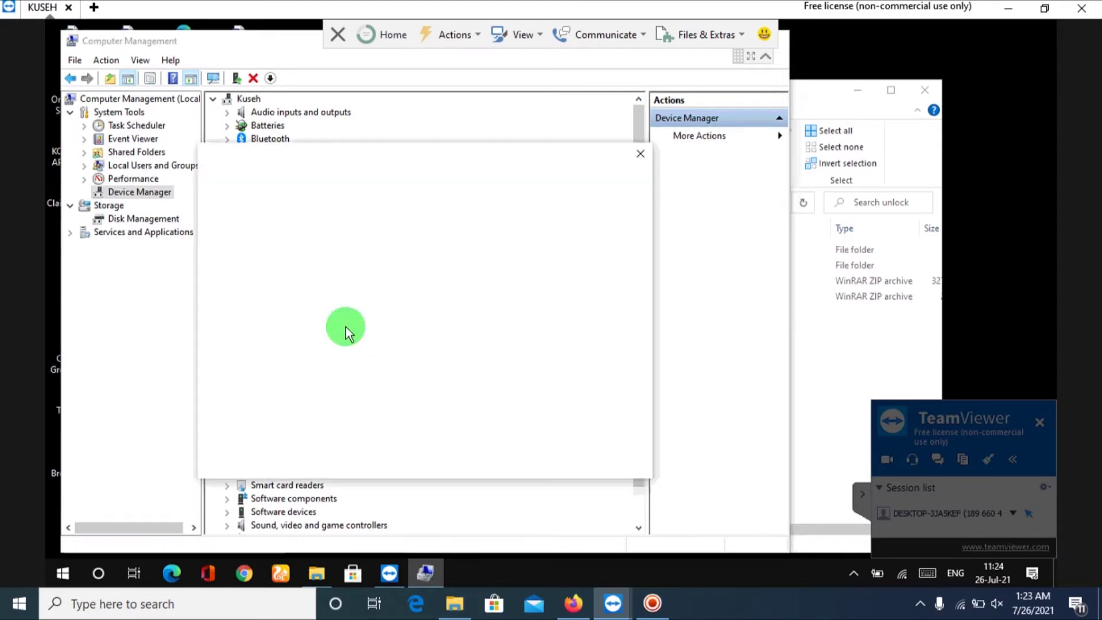
Browse for drivers and set the MF927u unlock folder on the Desktop as the search location.
{"action": "left_click", "coordinate": [351, 338]}
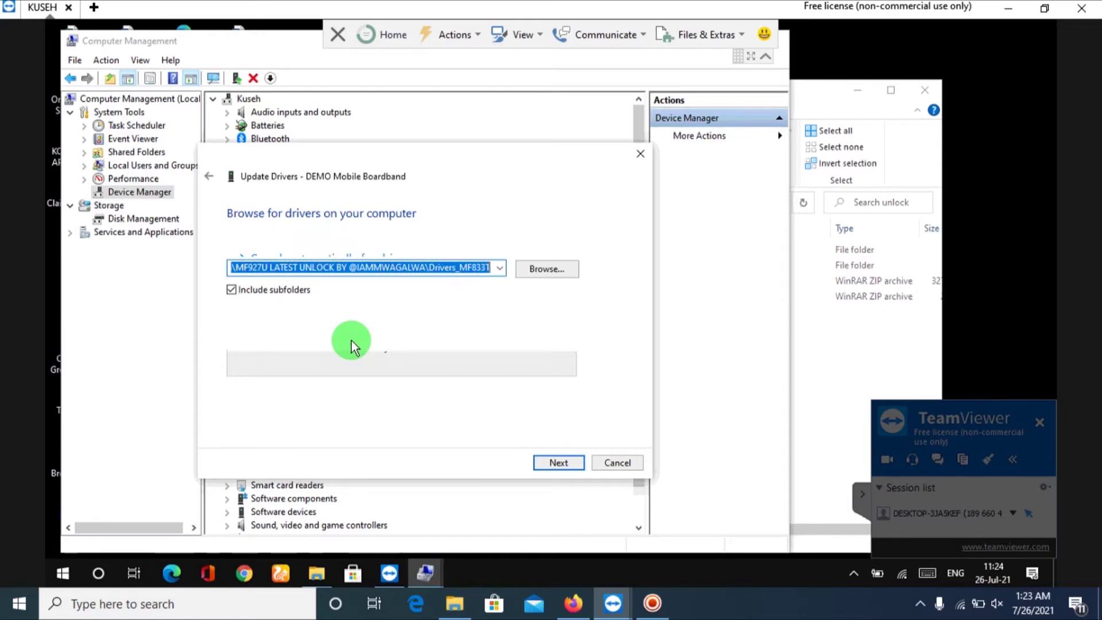
{"action": "left_click", "coordinate": [550, 454]}
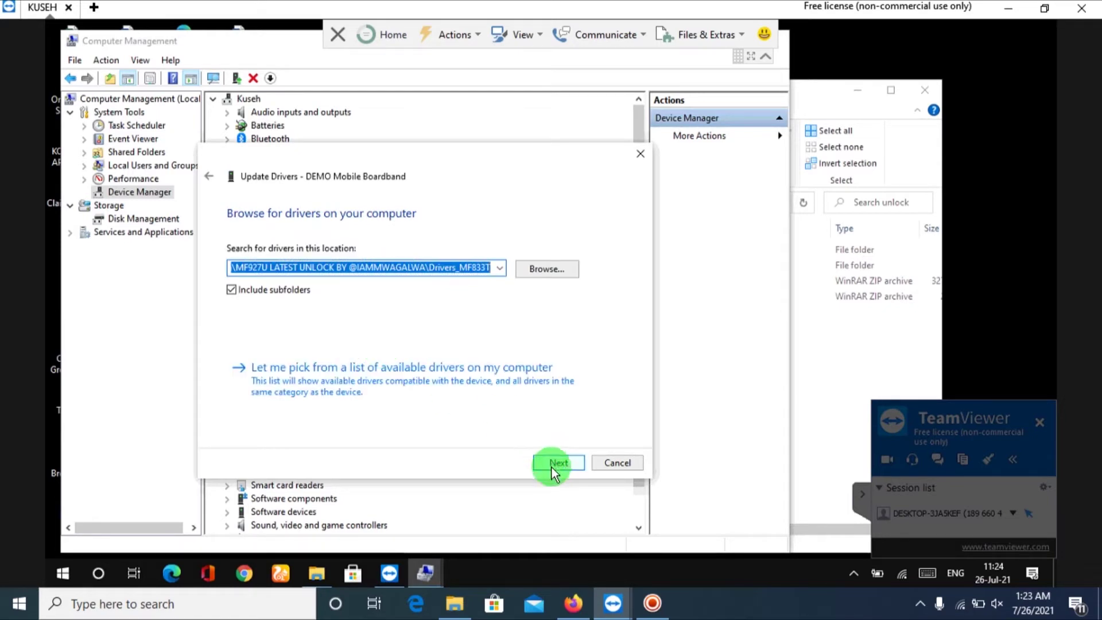
{"action": "left_click", "coordinate": [546, 268]}
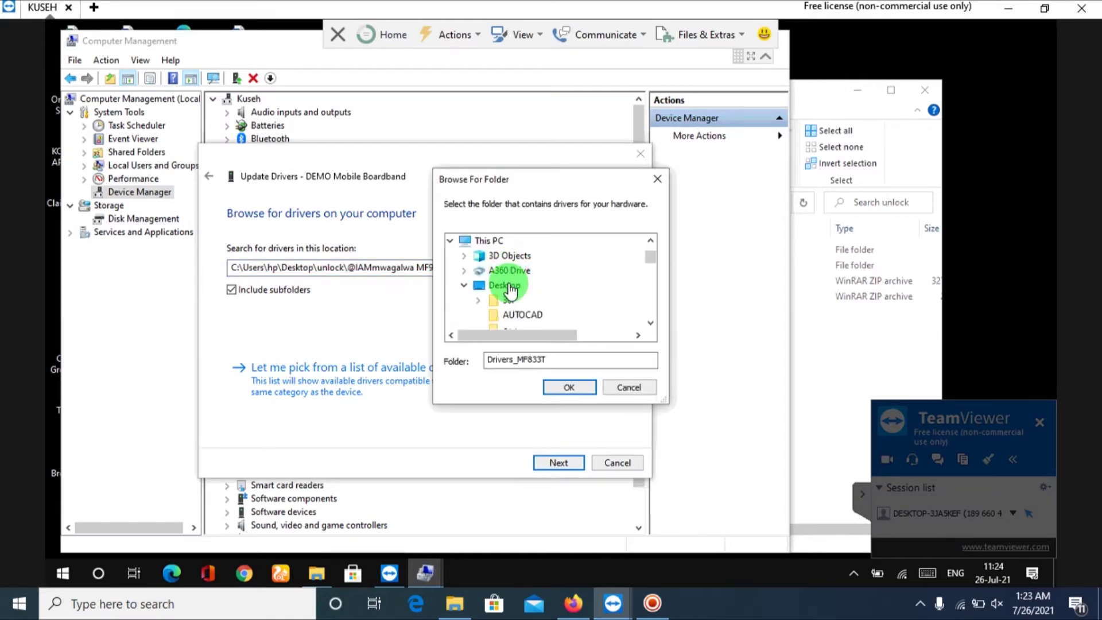
{"action": "left_click", "coordinate": [509, 285]}
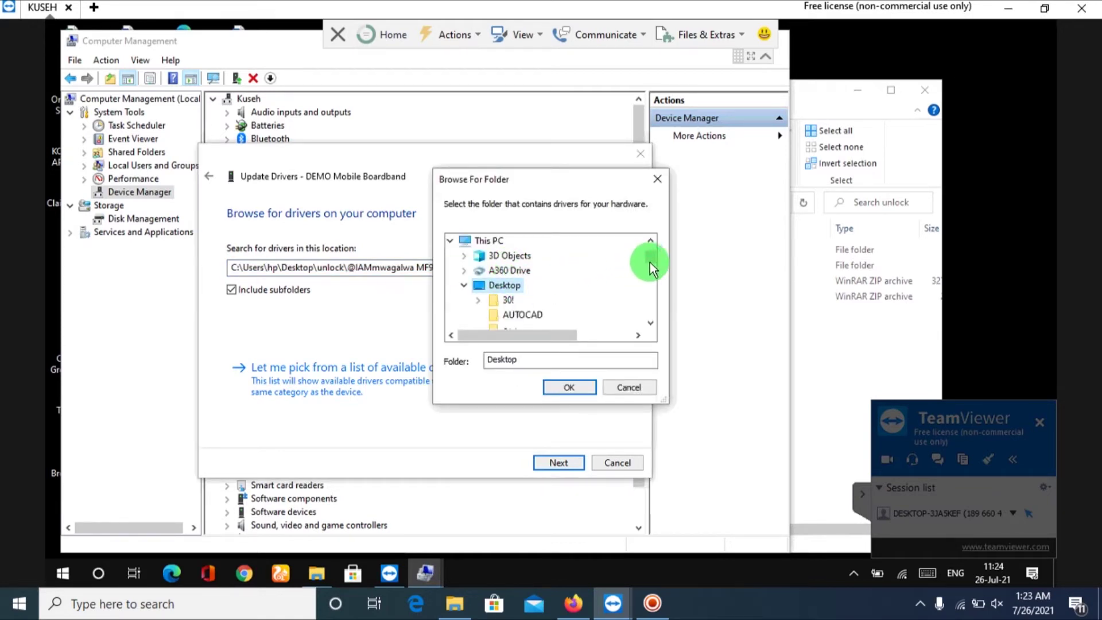
{"action": "left_click_drag", "start_coordinate": [651, 263], "coordinate": [649, 281]}
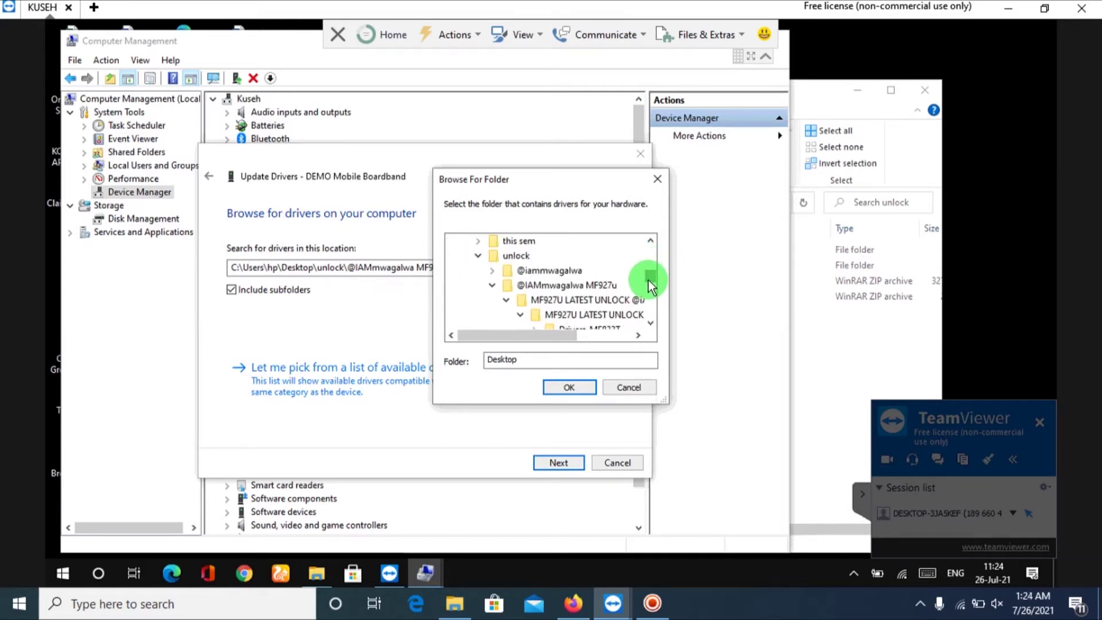
{"action": "left_click", "coordinate": [580, 285]}
{"action": "left_click", "coordinate": [564, 387]}
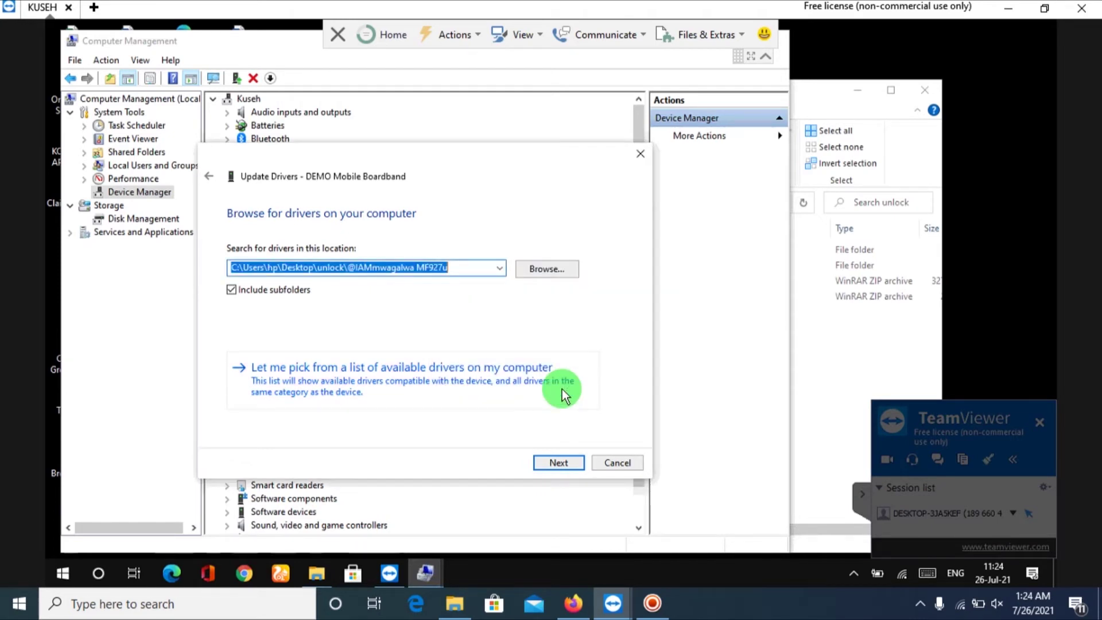
Switch the search folder to Drivers_MF833T, search it, and close the 'couldn't find drivers' message.
{"action": "left_click", "coordinate": [549, 268]}
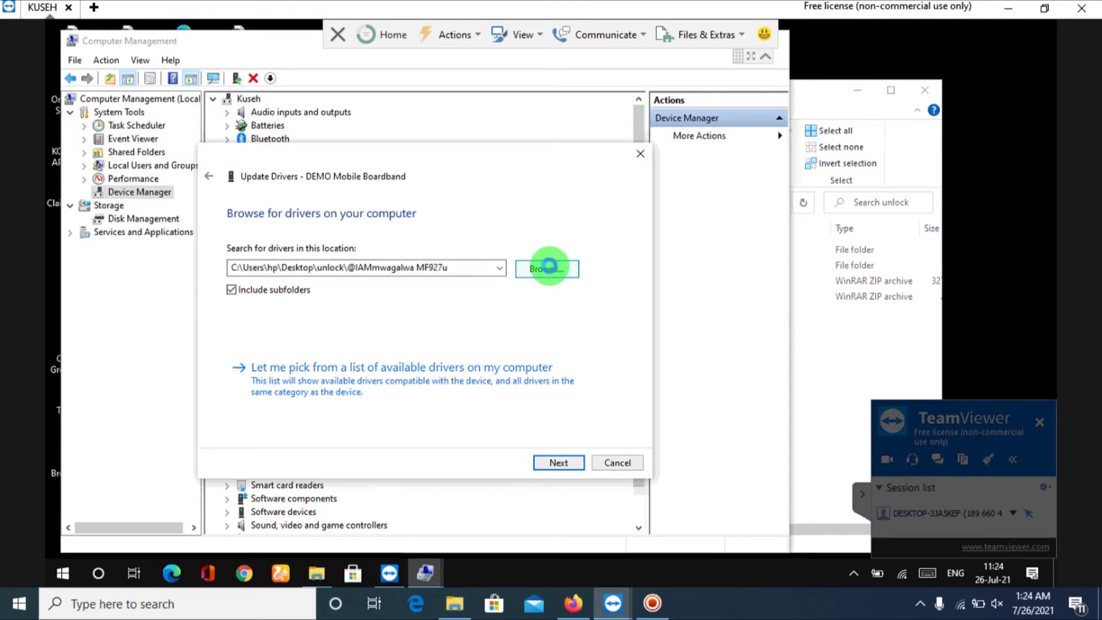
{"action": "left_click_drag", "start_coordinate": [654, 254], "coordinate": [656, 285]}
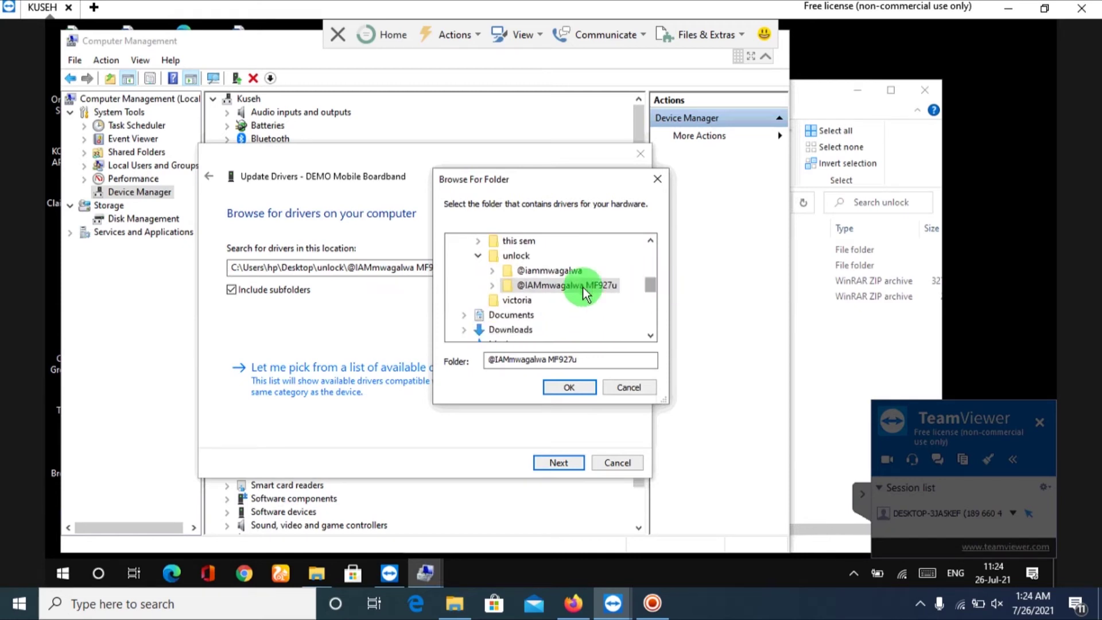
{"action": "left_click", "coordinate": [492, 285]}
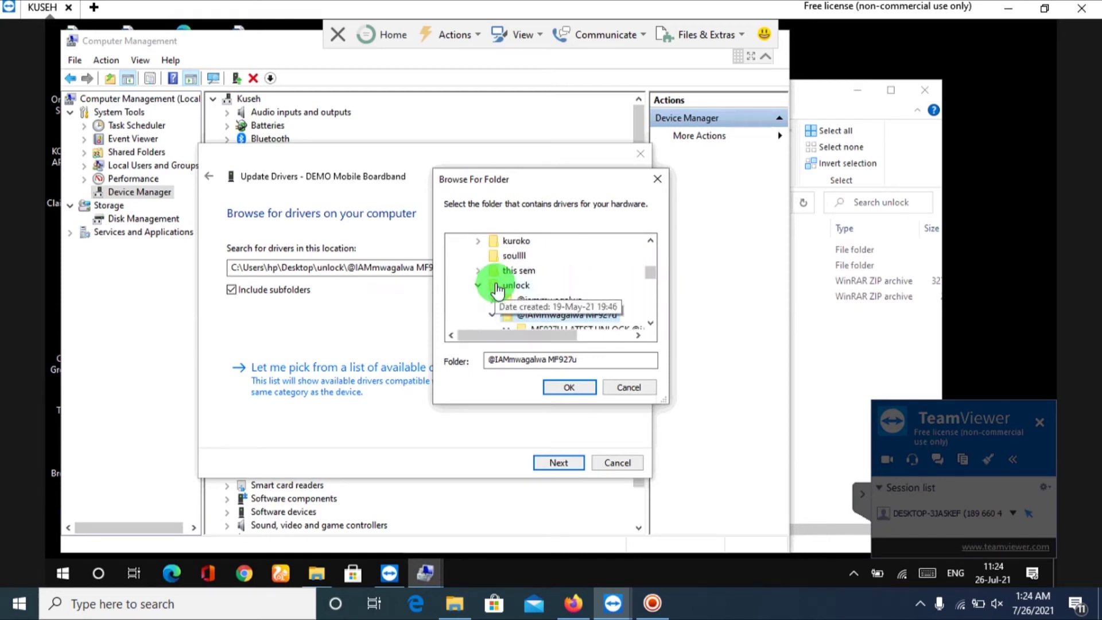
{"action": "left_click", "coordinate": [652, 266]}
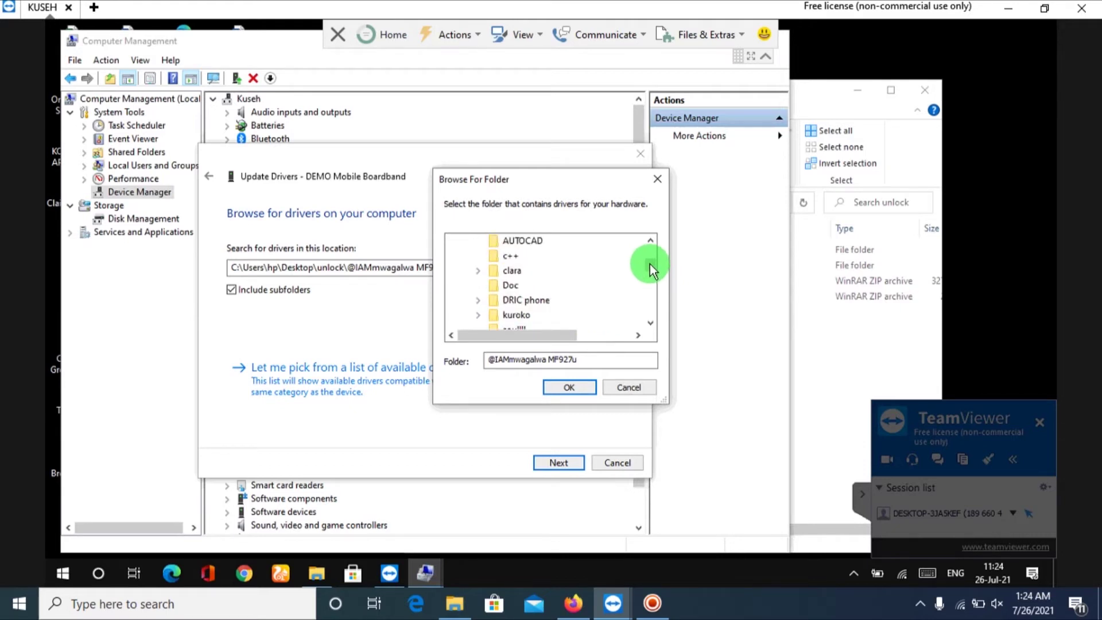
{"action": "left_click", "coordinate": [648, 258]}
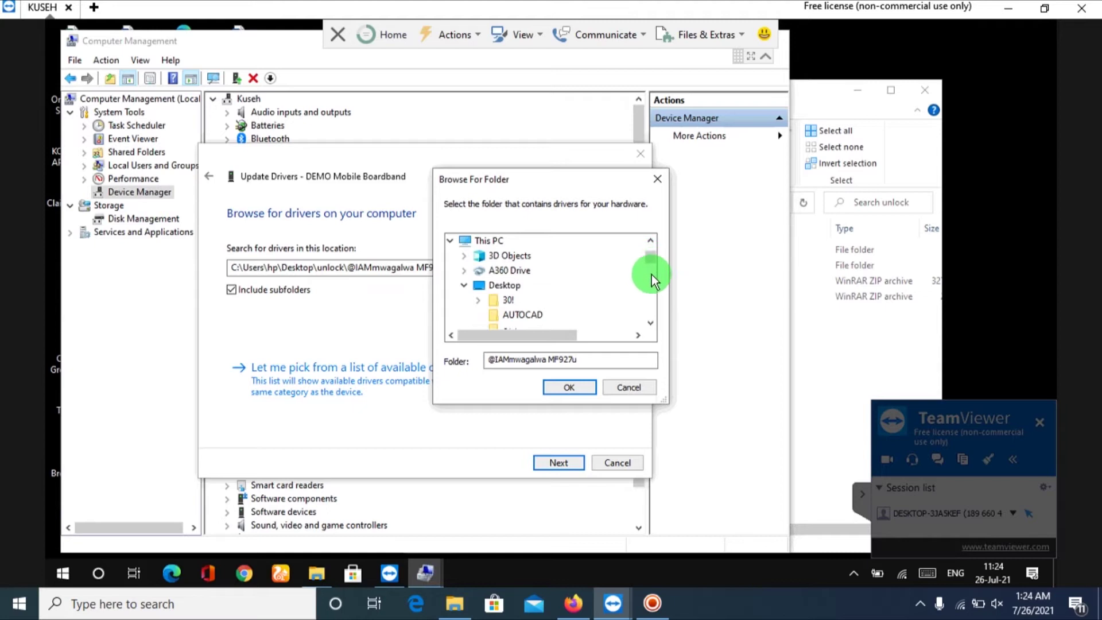
{"action": "left_click_drag", "start_coordinate": [650, 260], "coordinate": [653, 279]}
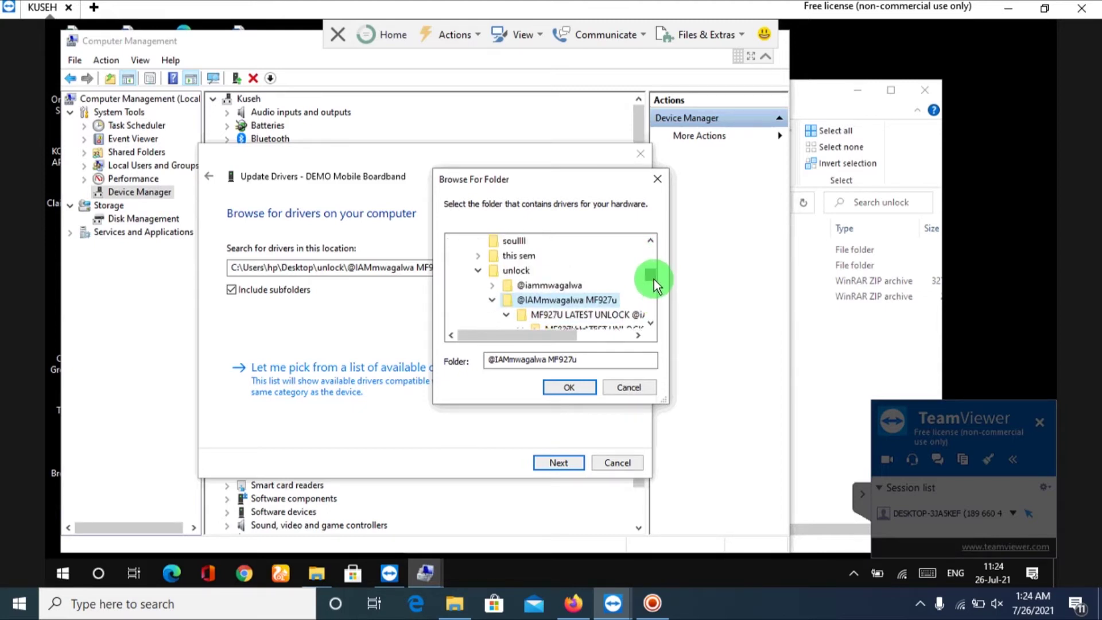
{"action": "left_click_drag", "start_coordinate": [652, 272], "coordinate": [652, 276]}
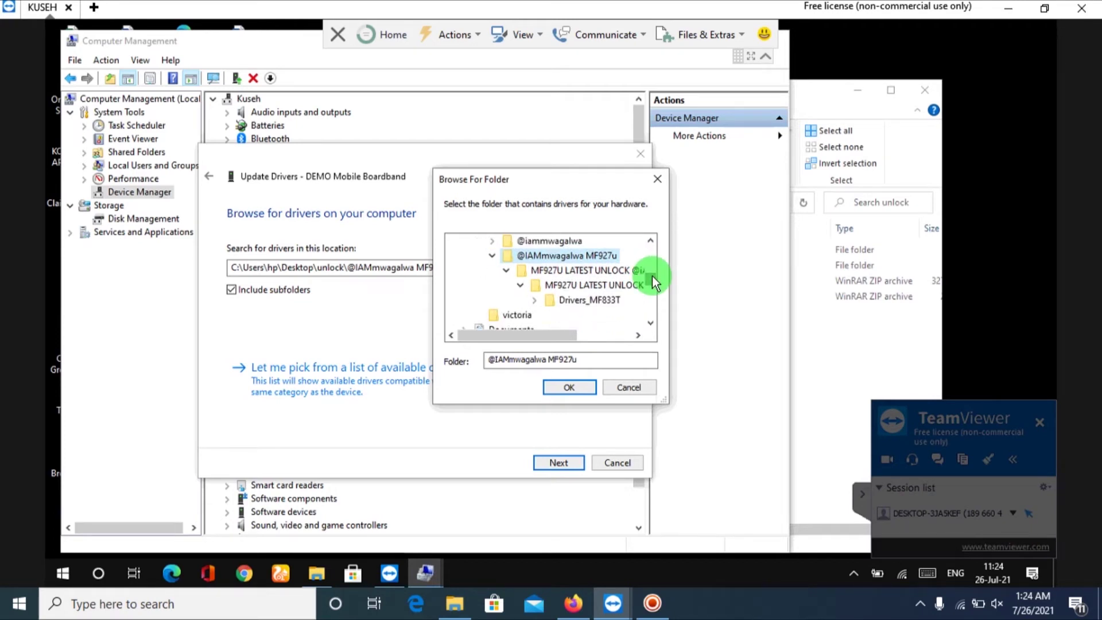
{"action": "left_click", "coordinate": [615, 298]}
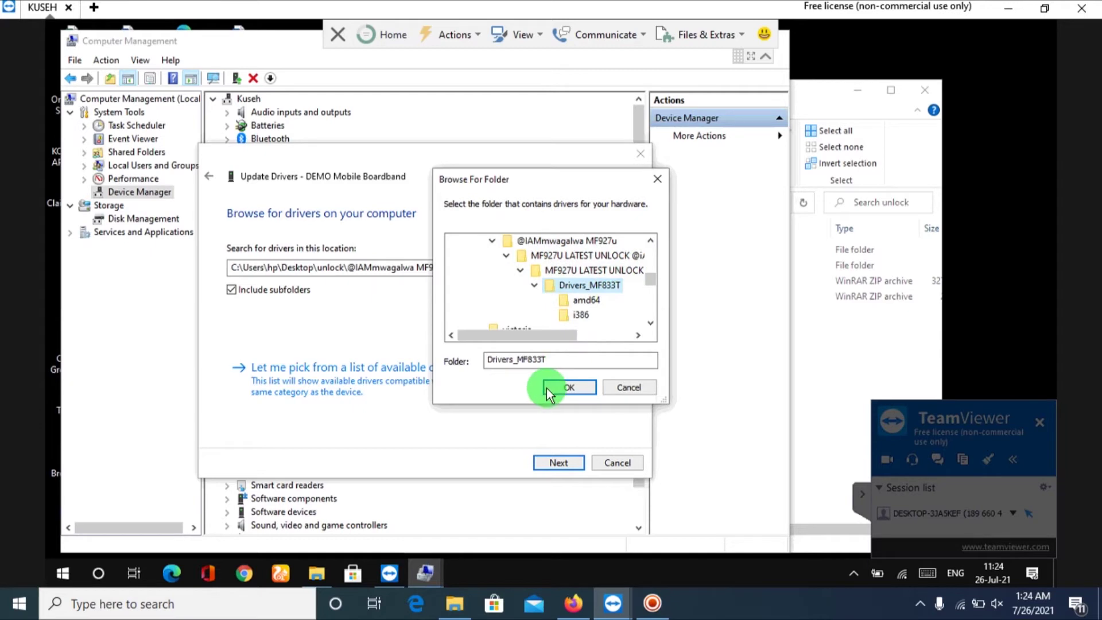
{"action": "left_click", "coordinate": [566, 387]}
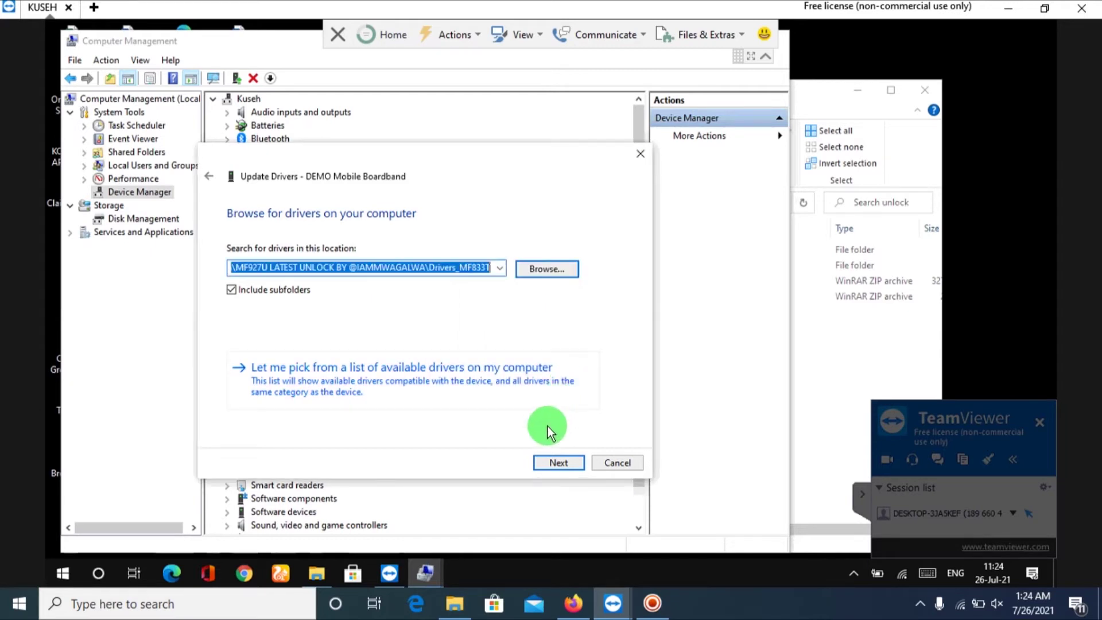
{"action": "left_click", "coordinate": [554, 465]}
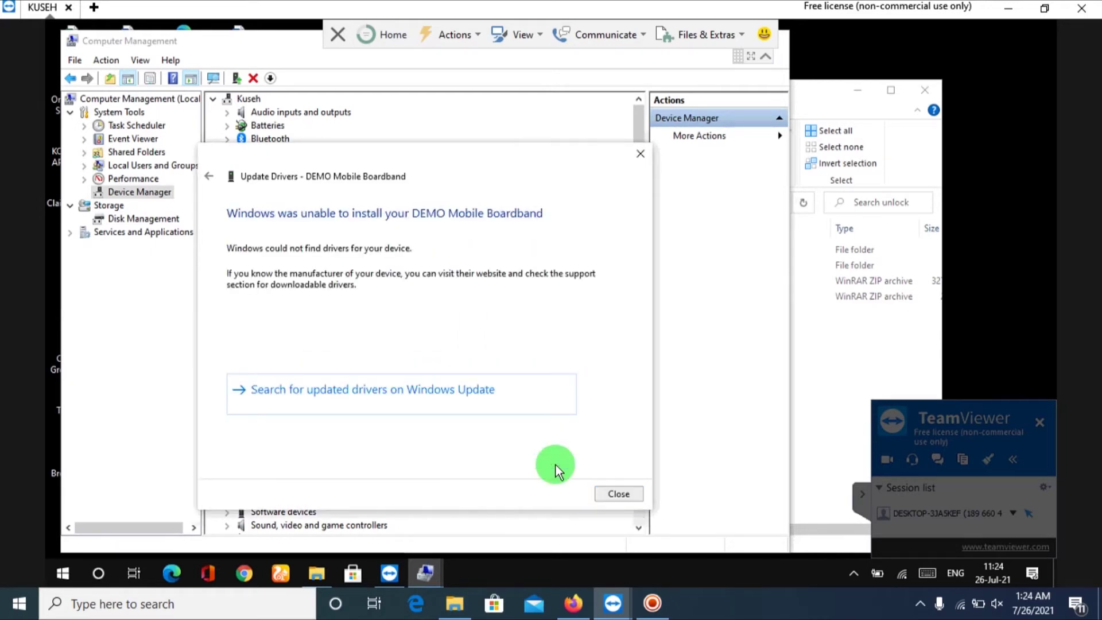
{"action": "left_click", "coordinate": [614, 493]}
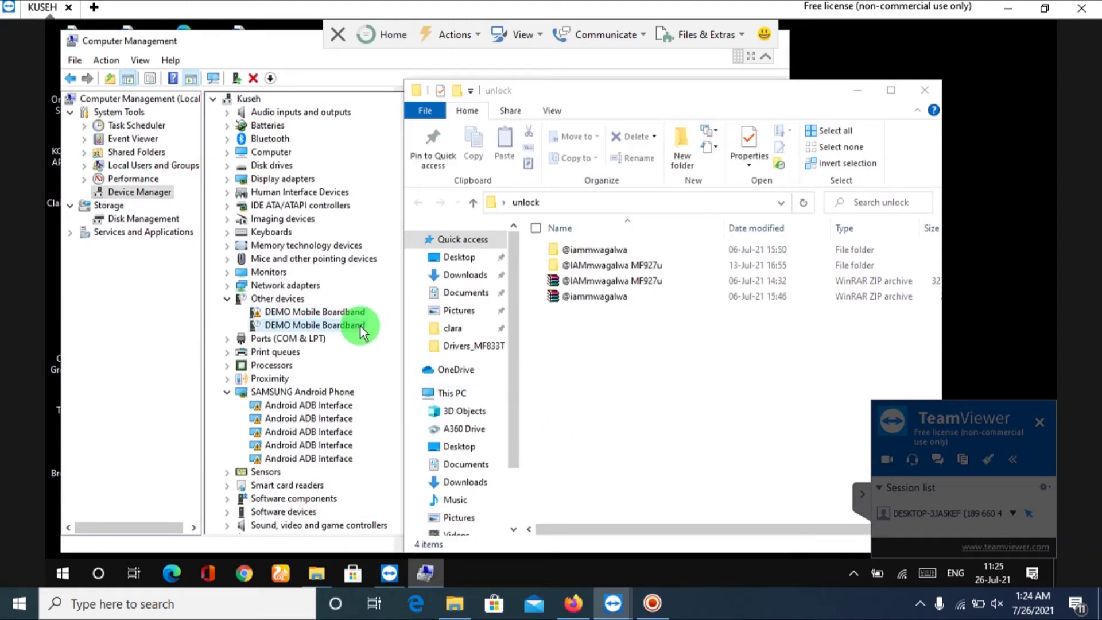
Update the second DEMO Mobile Boardband from Drivers_MF833T, accepting the unverified driver, so it becomes AT Interface (COM6).
{"action": "right_click", "coordinate": [361, 326]}
{"action": "left_click", "coordinate": [395, 335]}
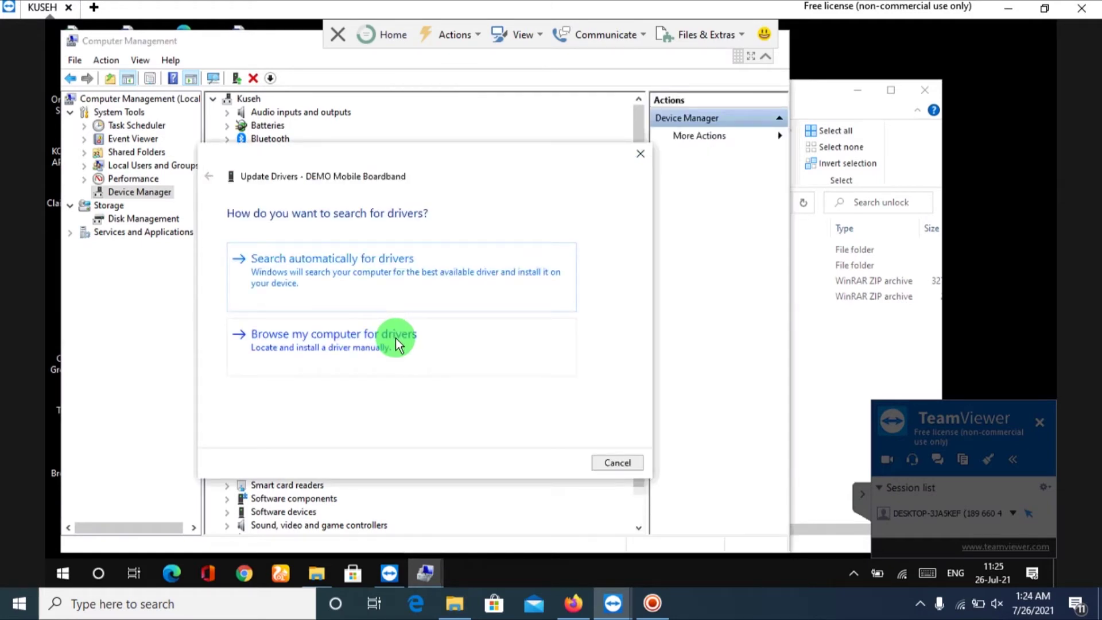
{"action": "left_click", "coordinate": [395, 338]}
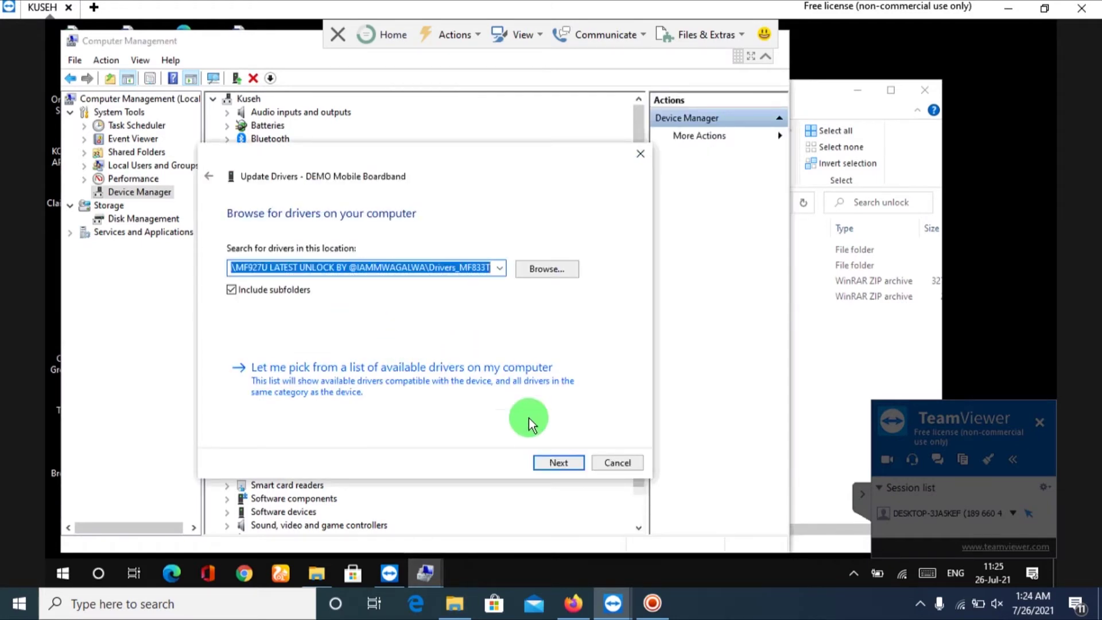
{"action": "left_click", "coordinate": [560, 468]}
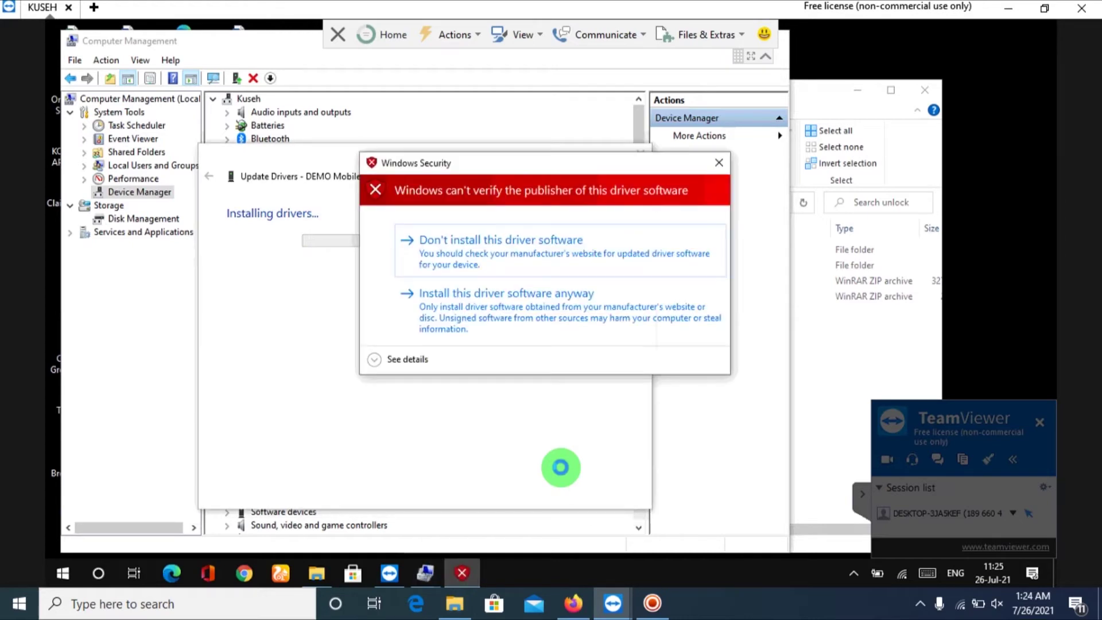
{"action": "left_click", "coordinate": [546, 328]}
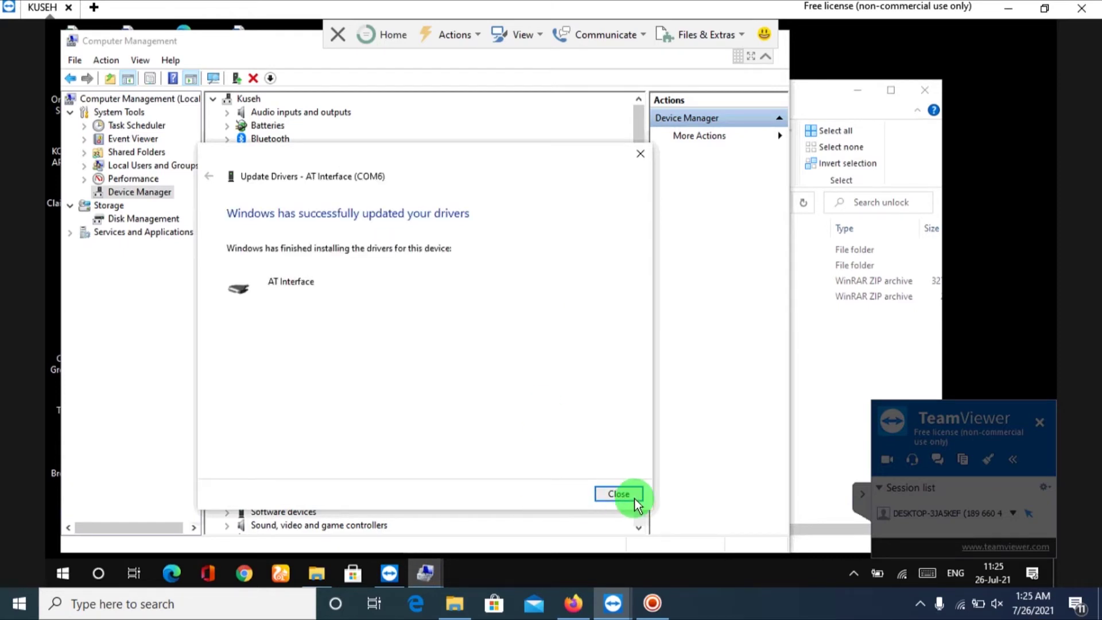
{"action": "left_click", "coordinate": [620, 495]}
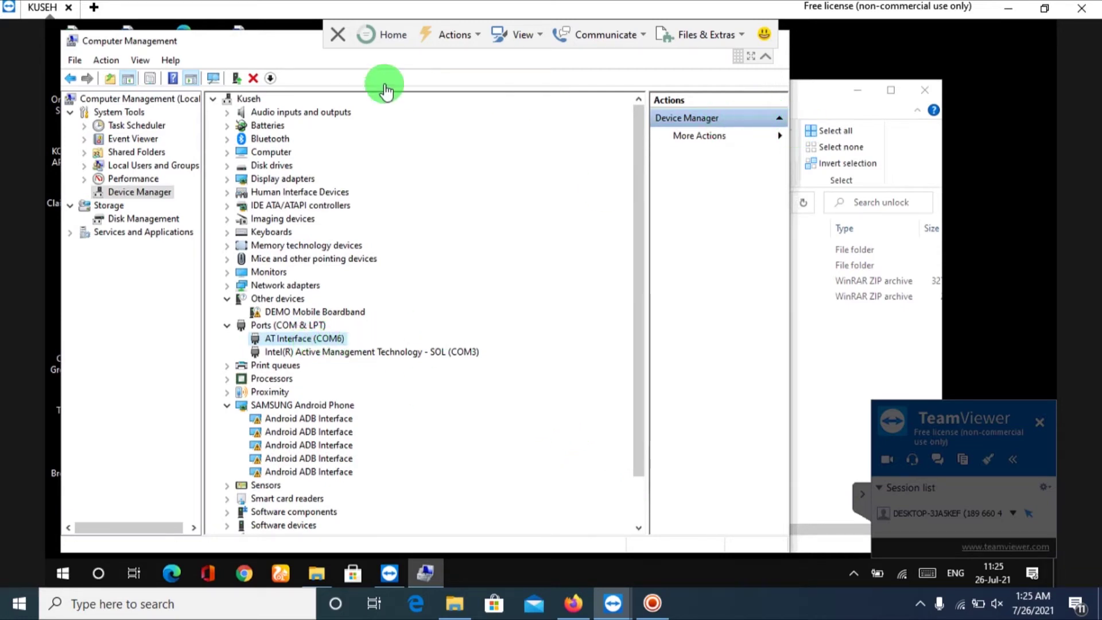
Close Computer Management and collapse the TeamViewer toolbar.
{"action": "left_click_drag", "start_coordinate": [306, 41], "coordinate": [327, 96]}
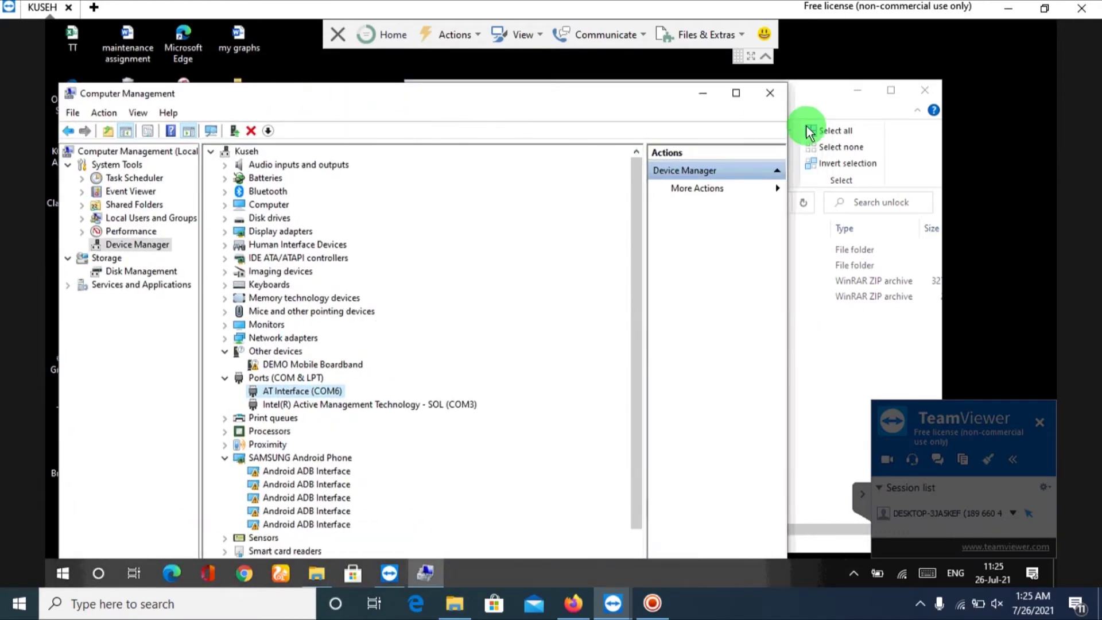
{"action": "left_click", "coordinate": [771, 94]}
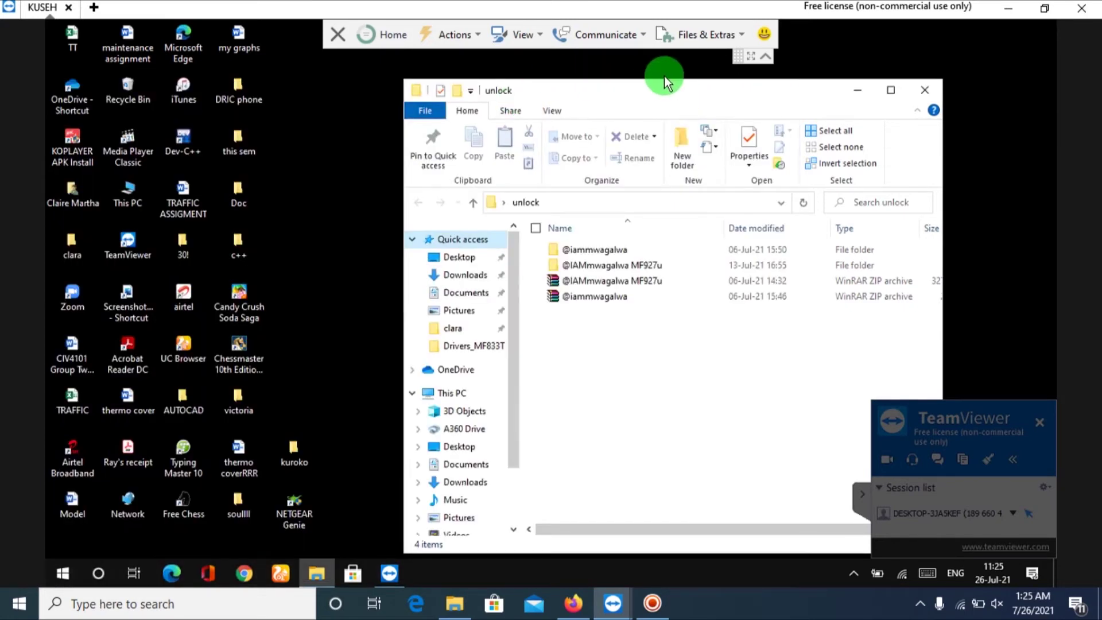
{"action": "left_click", "coordinate": [765, 60]}
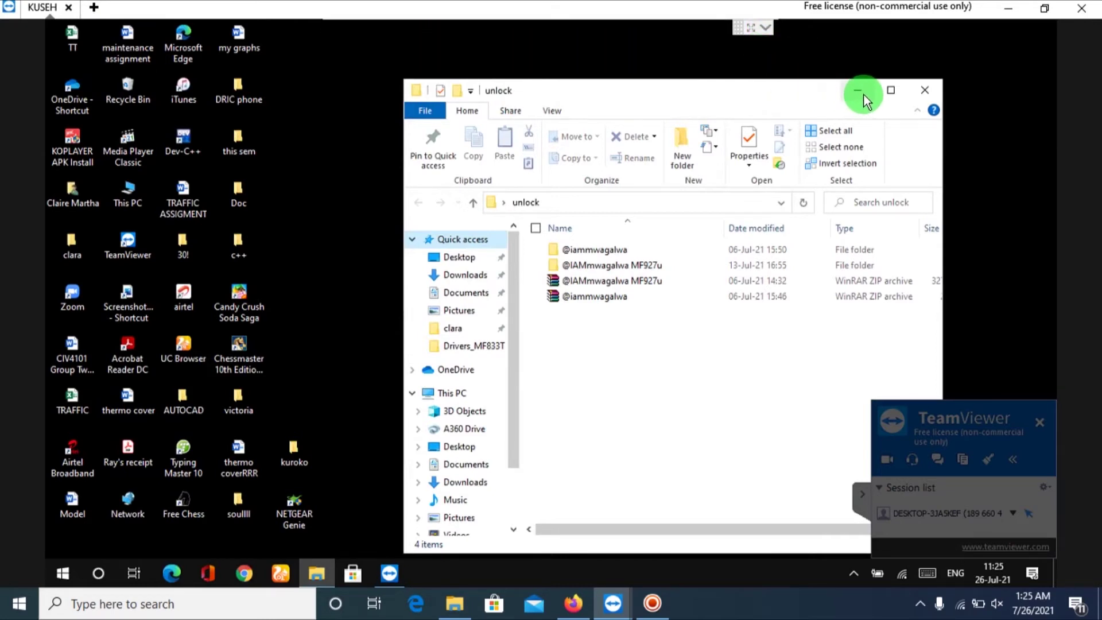
Go into MF927u unlock > MF927U LATEST UNLOCK and run the first wifi APN fix tool.
{"action": "left_click", "coordinate": [650, 263]}
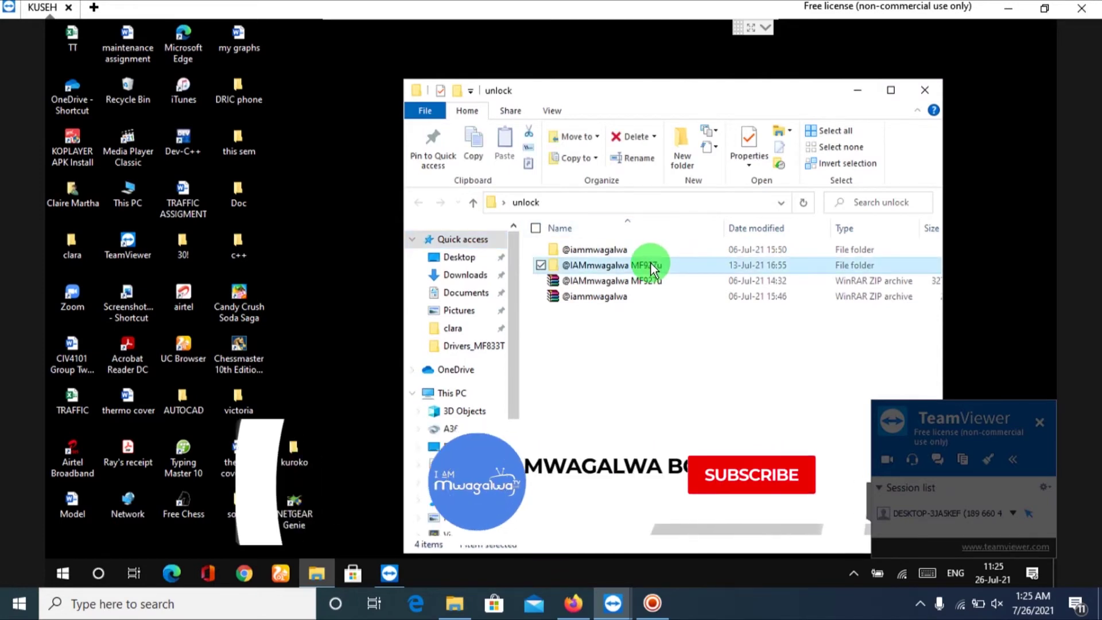
{"action": "double_click", "coordinate": [650, 262]}
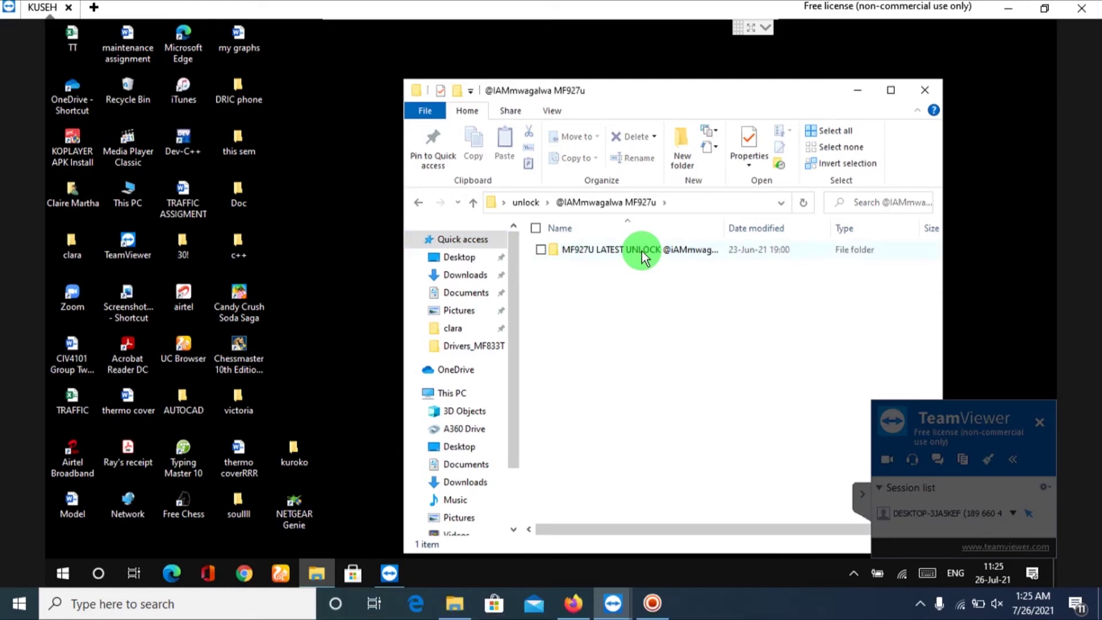
{"action": "left_click", "coordinate": [639, 249]}
{"action": "double_click", "coordinate": [640, 249]}
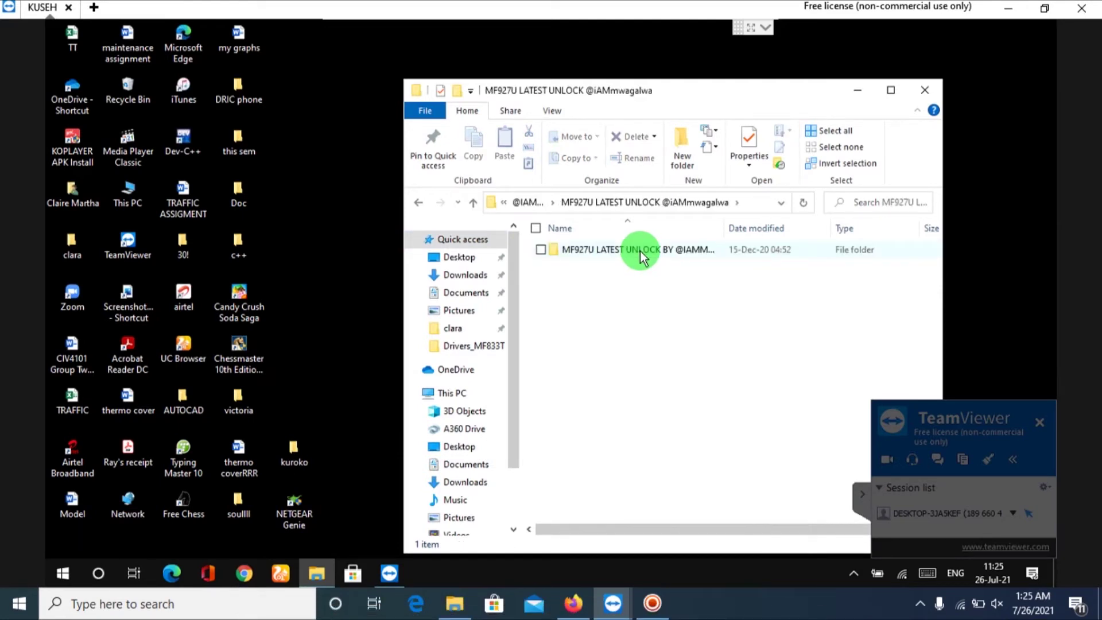
{"action": "double_click", "coordinate": [640, 251]}
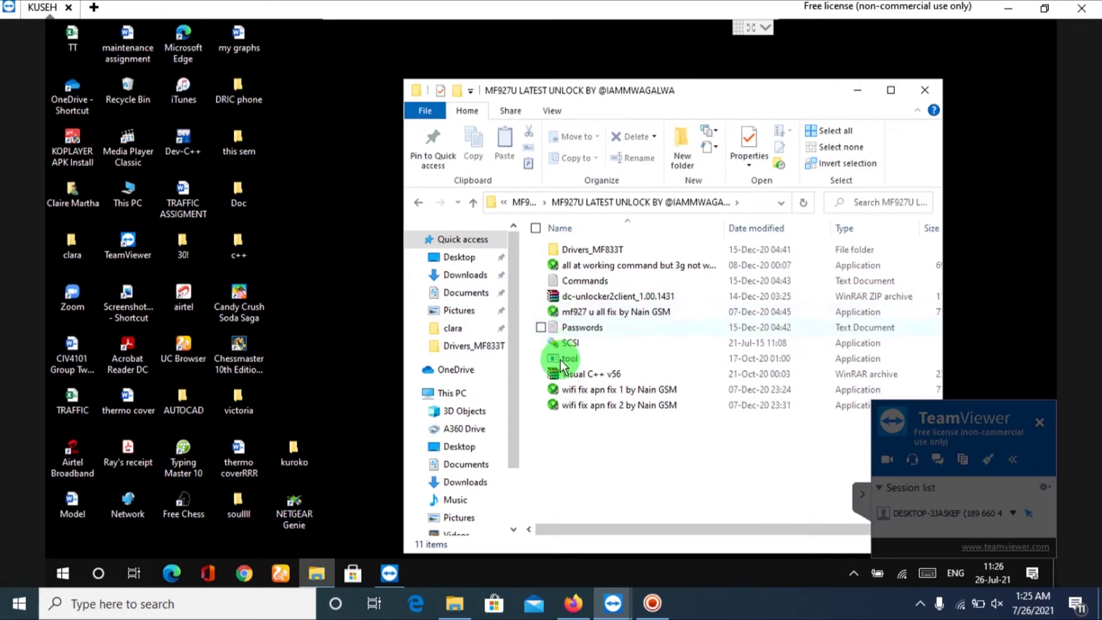
{"action": "left_click", "coordinate": [572, 389]}
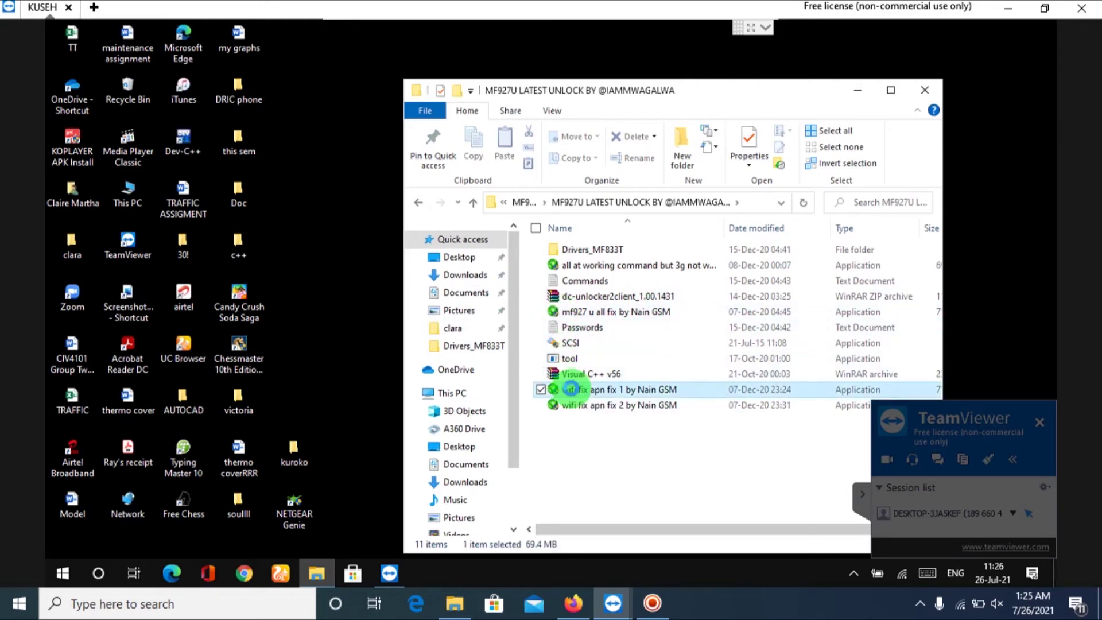
{"action": "double_click", "coordinate": [572, 389]}
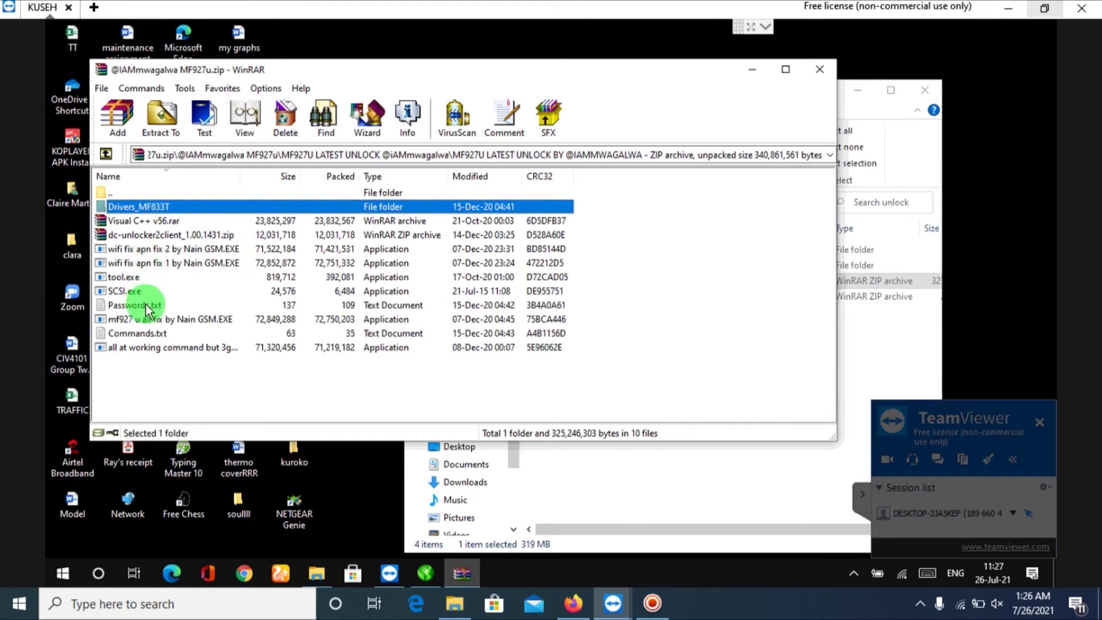
Start the unlock tool using the EXE password copied from Passwords.txt in the archive.
{"action": "left_click", "coordinate": [146, 304]}
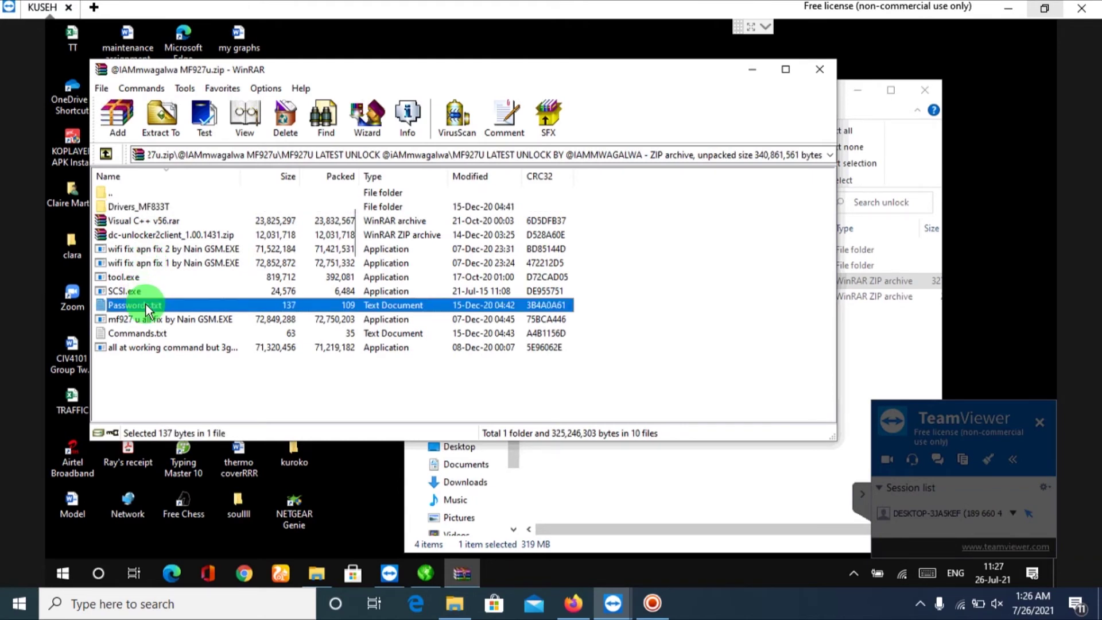
{"action": "double_click", "coordinate": [146, 304]}
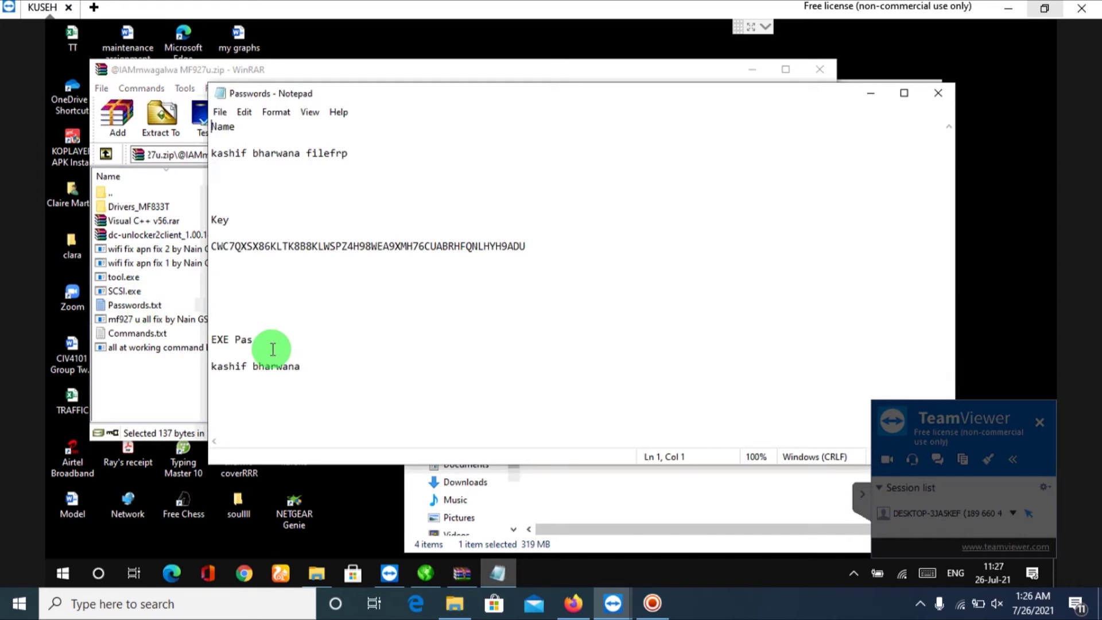
{"action": "left_click_drag", "start_coordinate": [301, 366], "coordinate": [212, 364]}
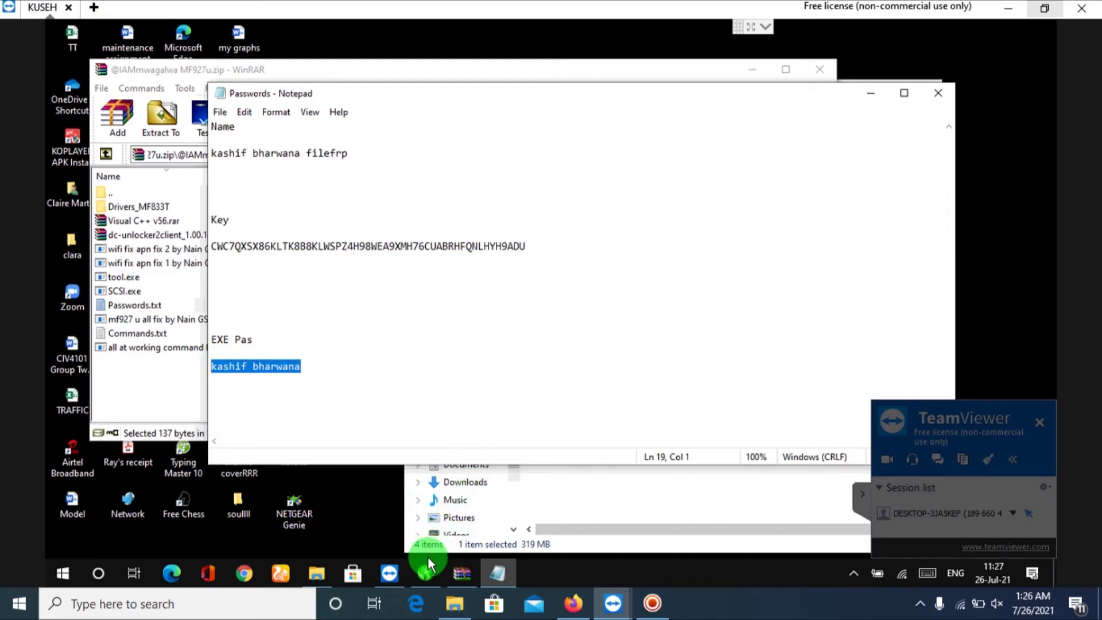
{"action": "left_click", "coordinate": [423, 581]}
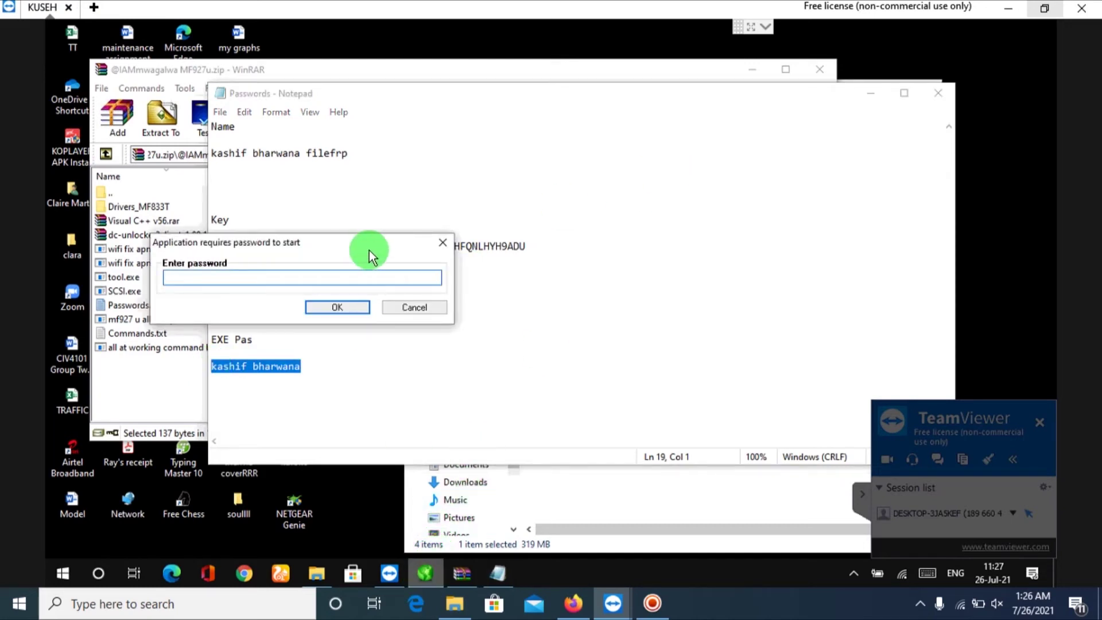
{"action": "key", "text": "ctrl+v"}
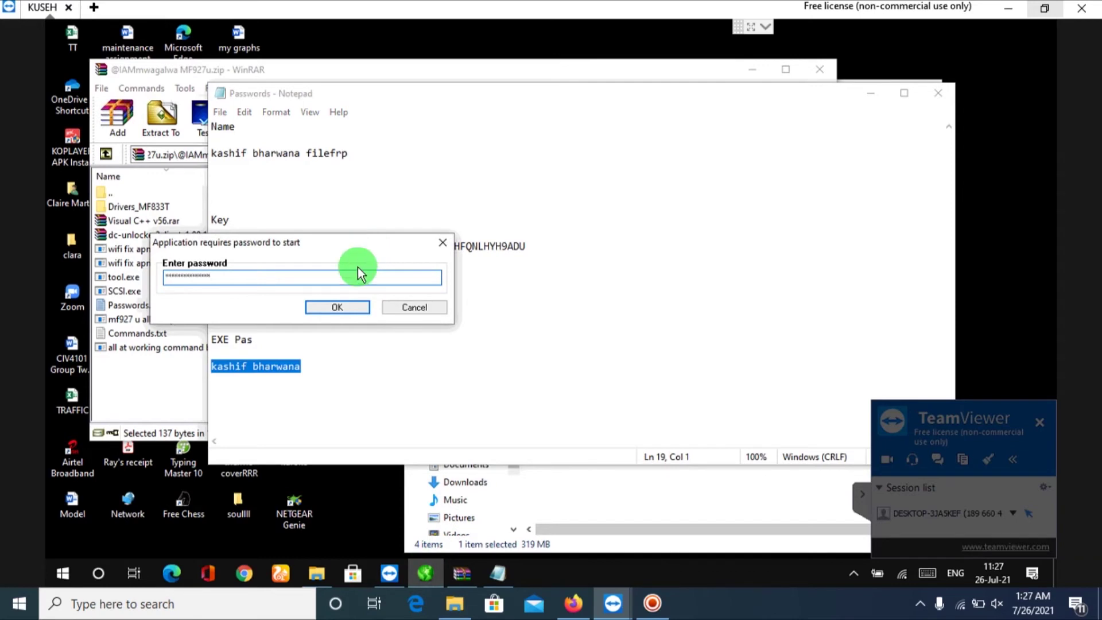
{"action": "left_click", "coordinate": [342, 309]}
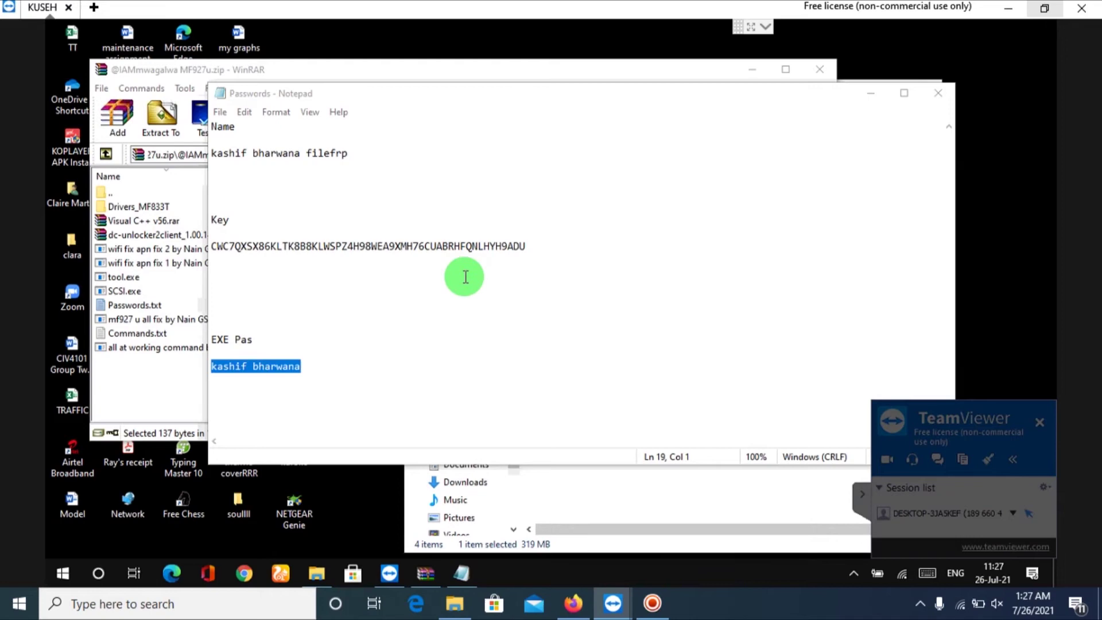
Minimize Notepad and the WinRAR archive window.
{"action": "left_click", "coordinate": [868, 97]}
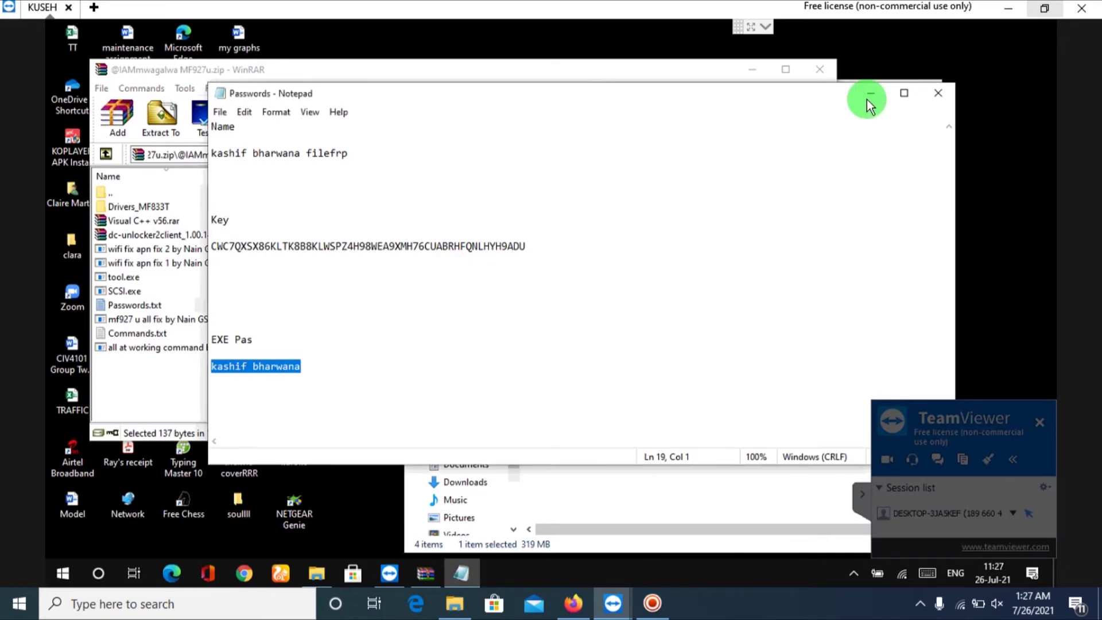
{"action": "left_click", "coordinate": [867, 95]}
{"action": "left_click", "coordinate": [752, 70]}
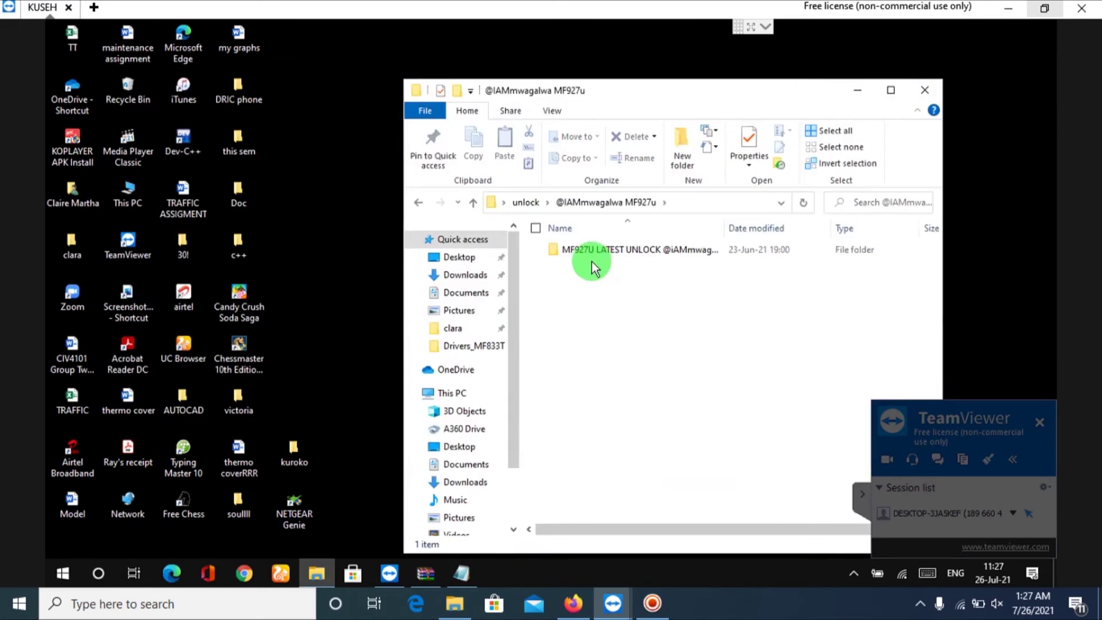
Open the inner unlock folder, hide Explorer, and run Update in the 927u tool up to 99%.
{"action": "double_click", "coordinate": [584, 251]}
{"action": "left_click", "coordinate": [584, 250]}
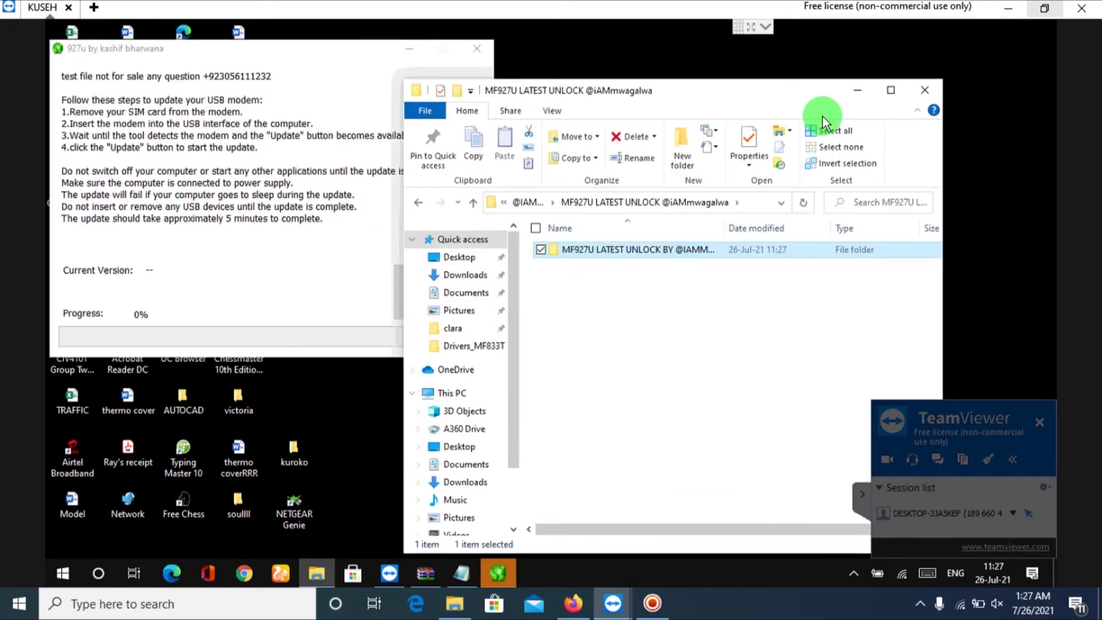
{"action": "left_click", "coordinate": [859, 92]}
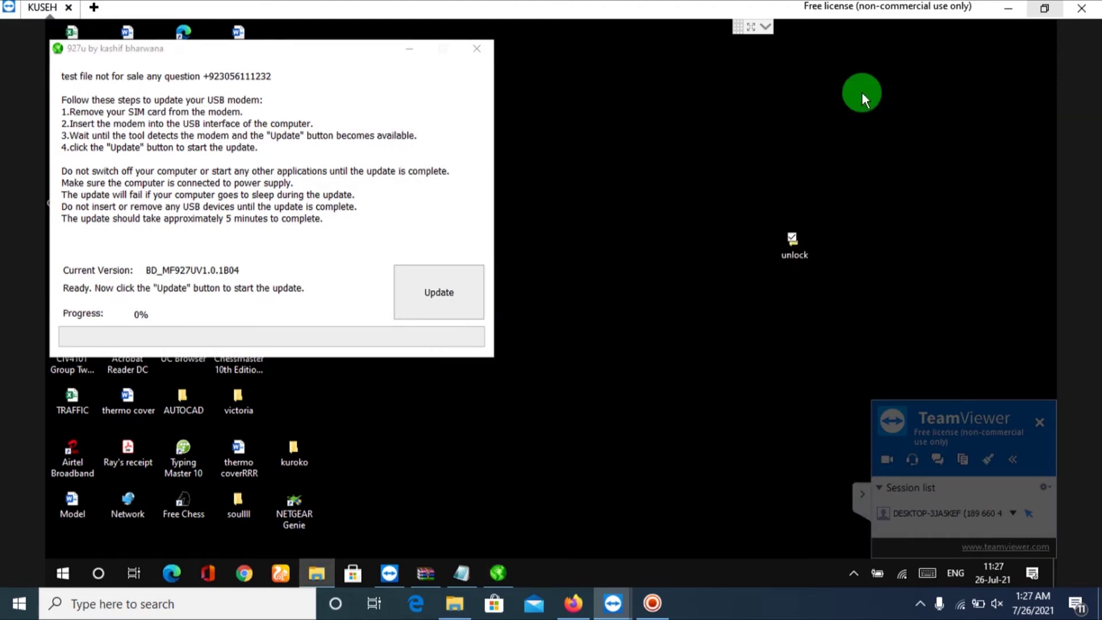
{"action": "left_click", "coordinate": [468, 295]}
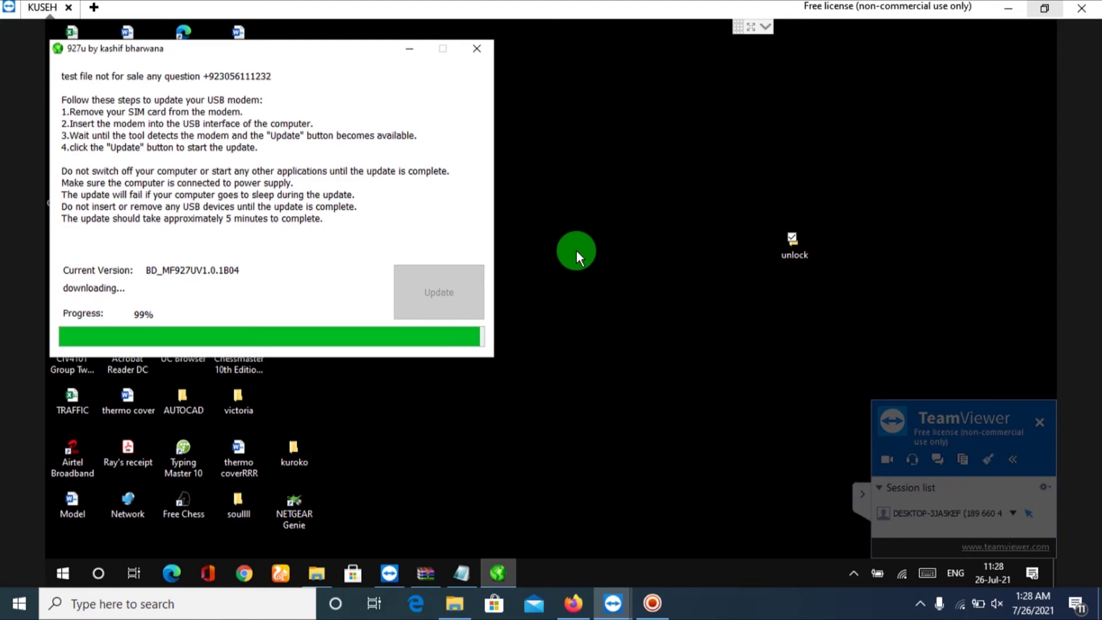
{"action": "right_click", "coordinate": [831, 541]}
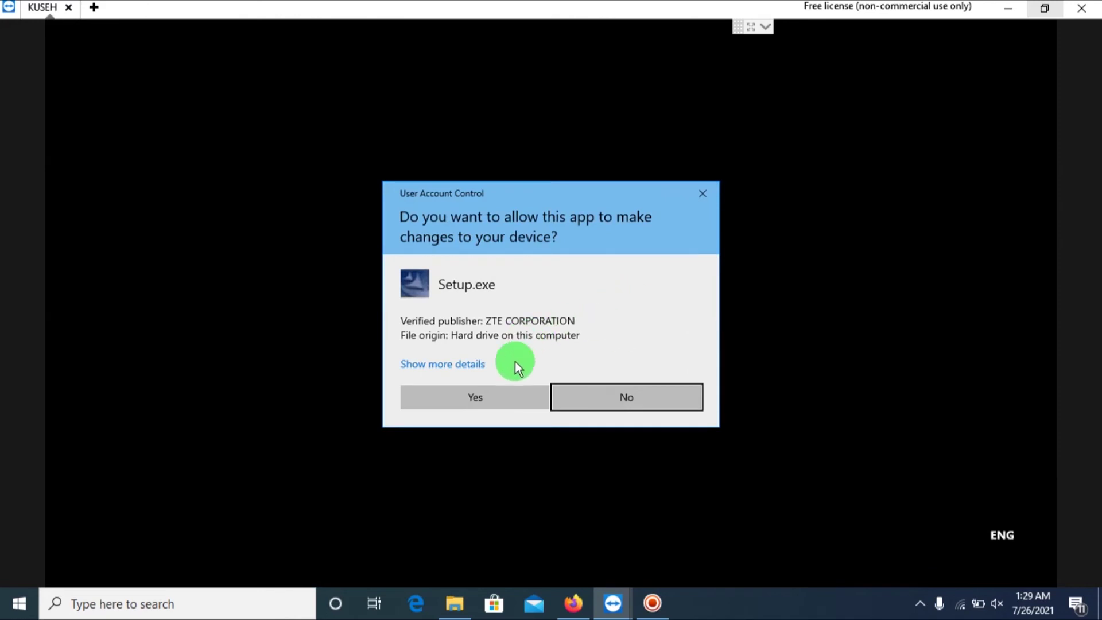
Approve the UAC prompts, confirm complete removal and the modem warning, and dismiss Uninstall finished.
{"action": "left_click", "coordinate": [523, 399]}
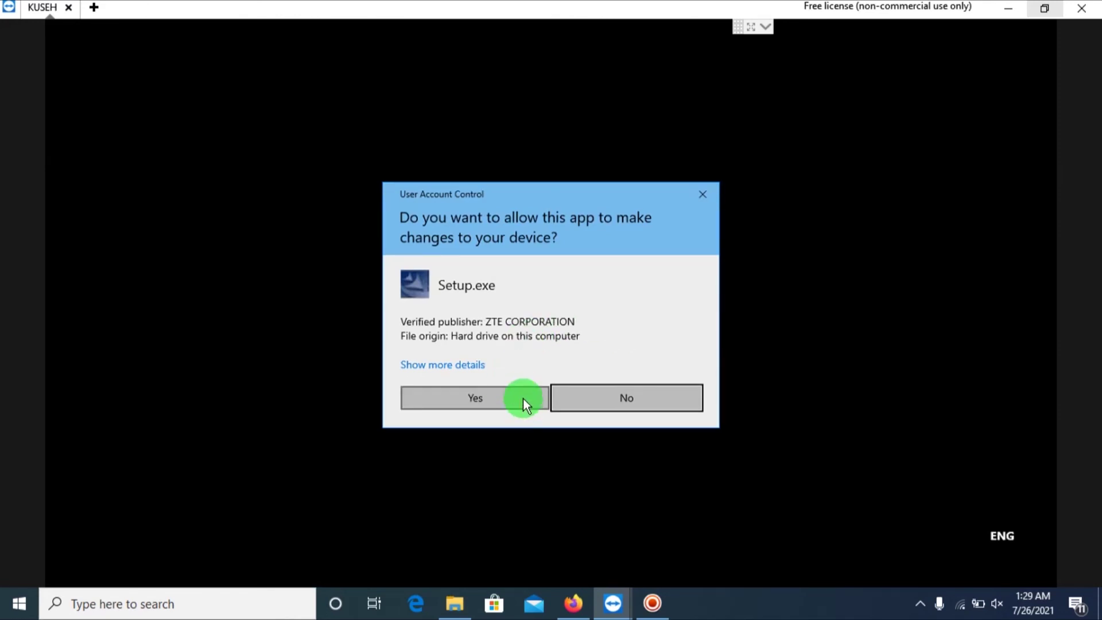
{"action": "left_click", "coordinate": [523, 399]}
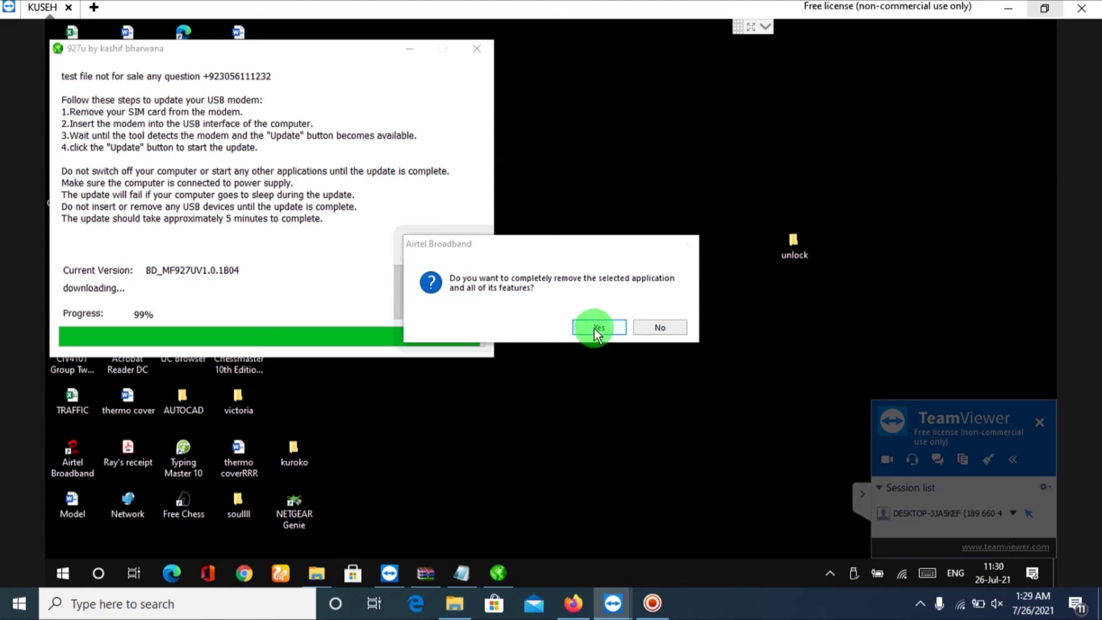
{"action": "left_click", "coordinate": [646, 322]}
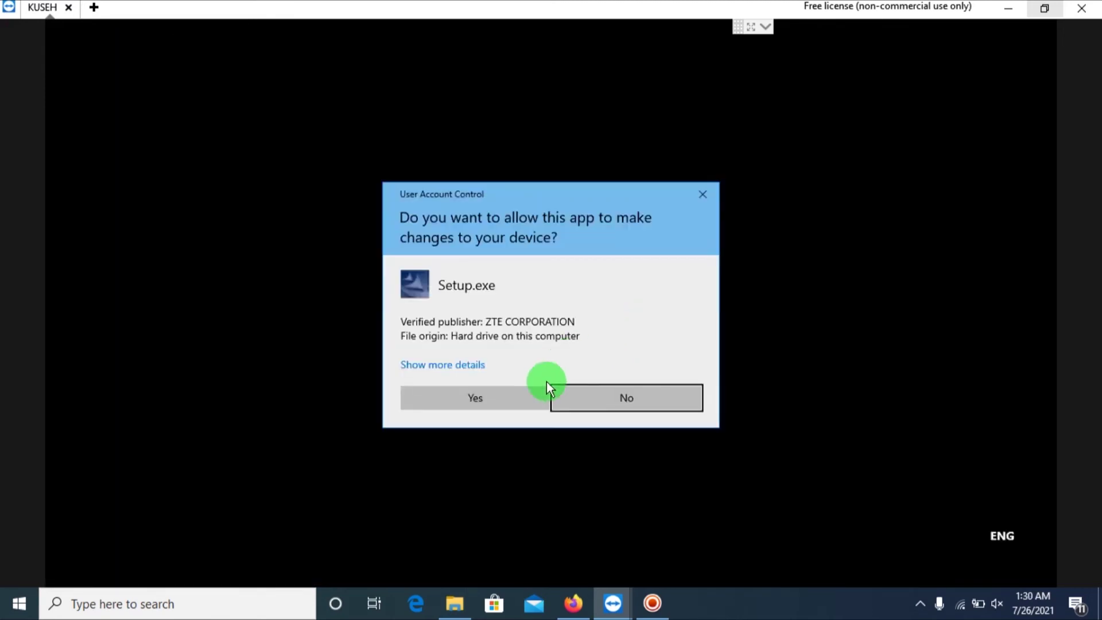
{"action": "left_click", "coordinate": [536, 401]}
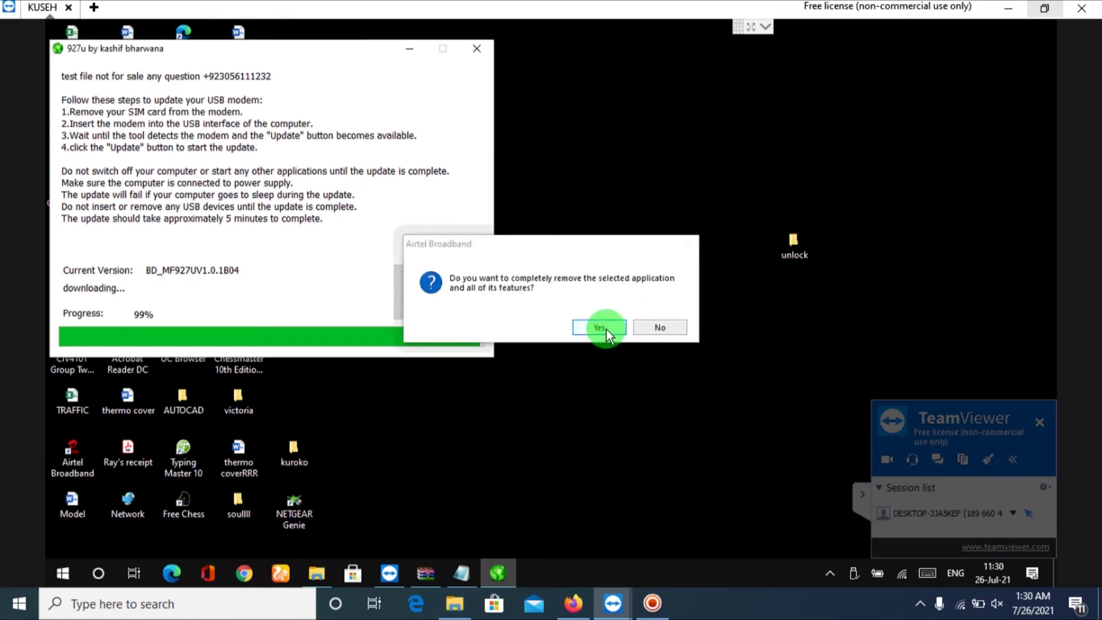
{"action": "left_click", "coordinate": [606, 330]}
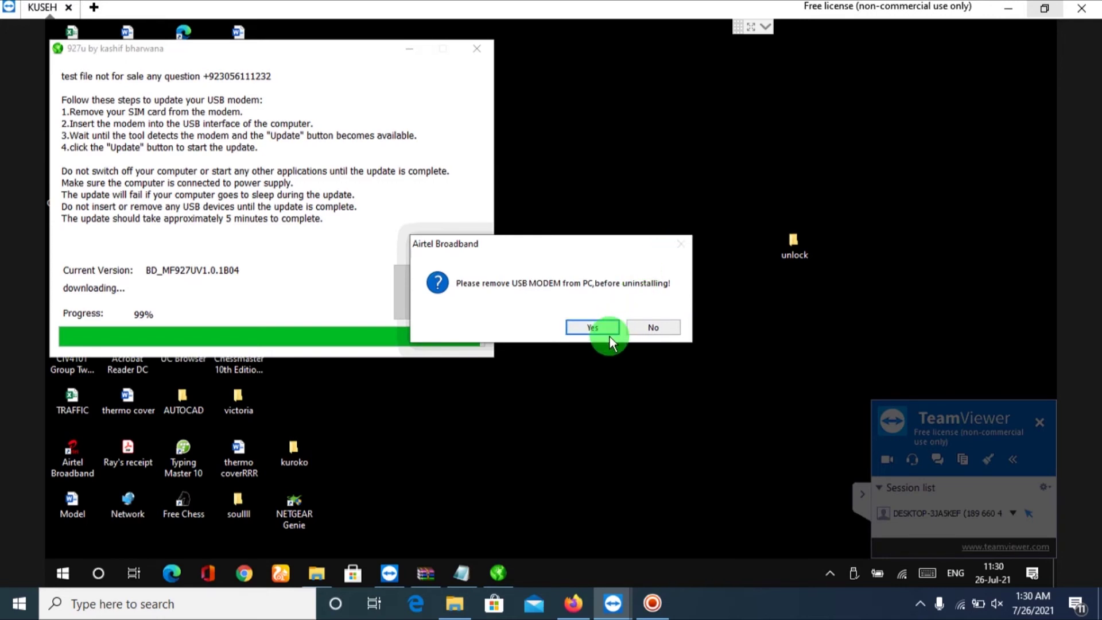
{"action": "left_click", "coordinate": [593, 328]}
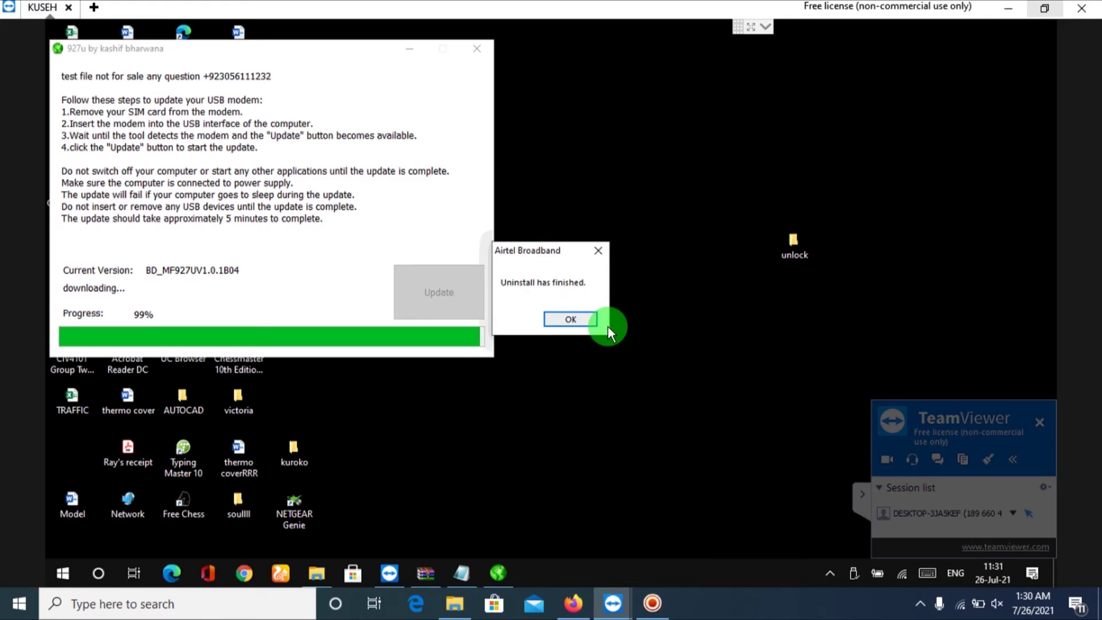
{"action": "left_click", "coordinate": [572, 319]}
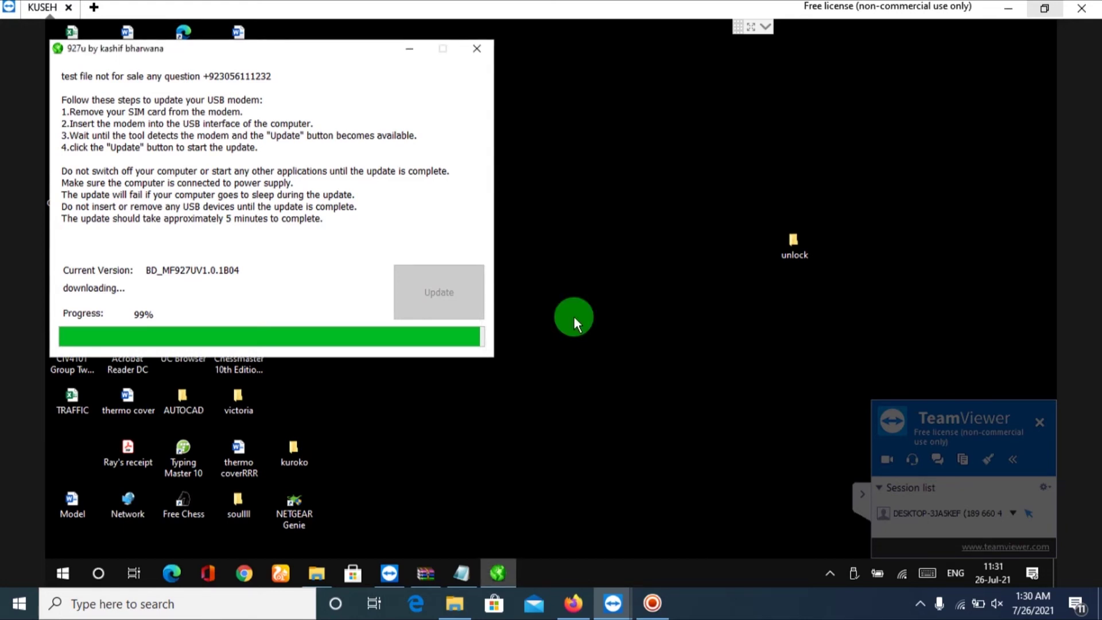
Launch Chrome and load the modem page at 192.168.0.1.
{"action": "left_click", "coordinate": [245, 572]}
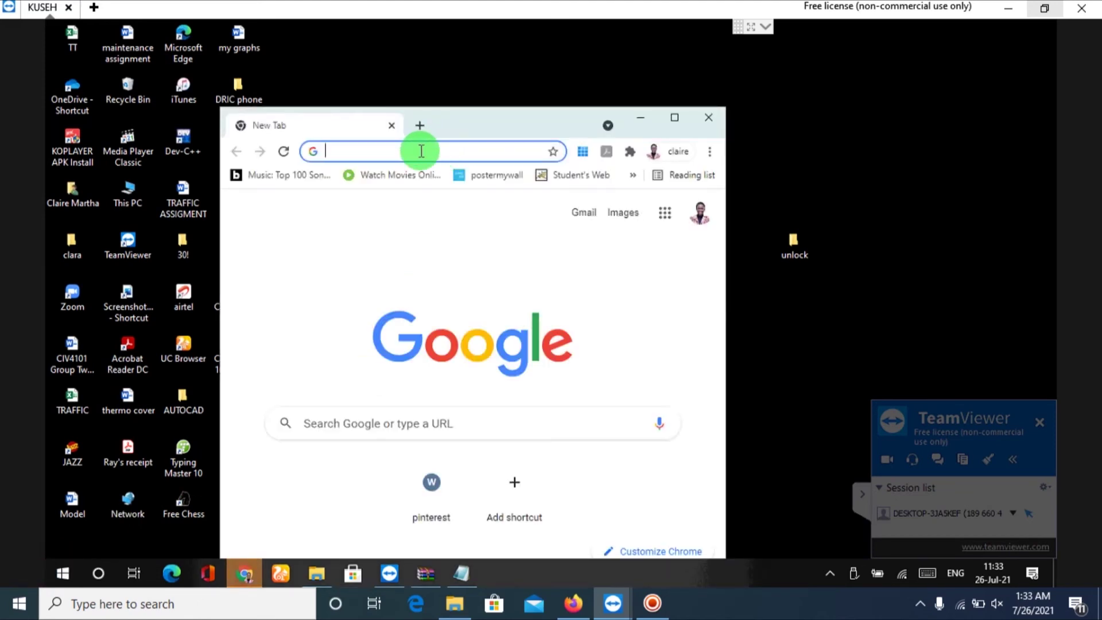
{"action": "left_click", "coordinate": [423, 151]}
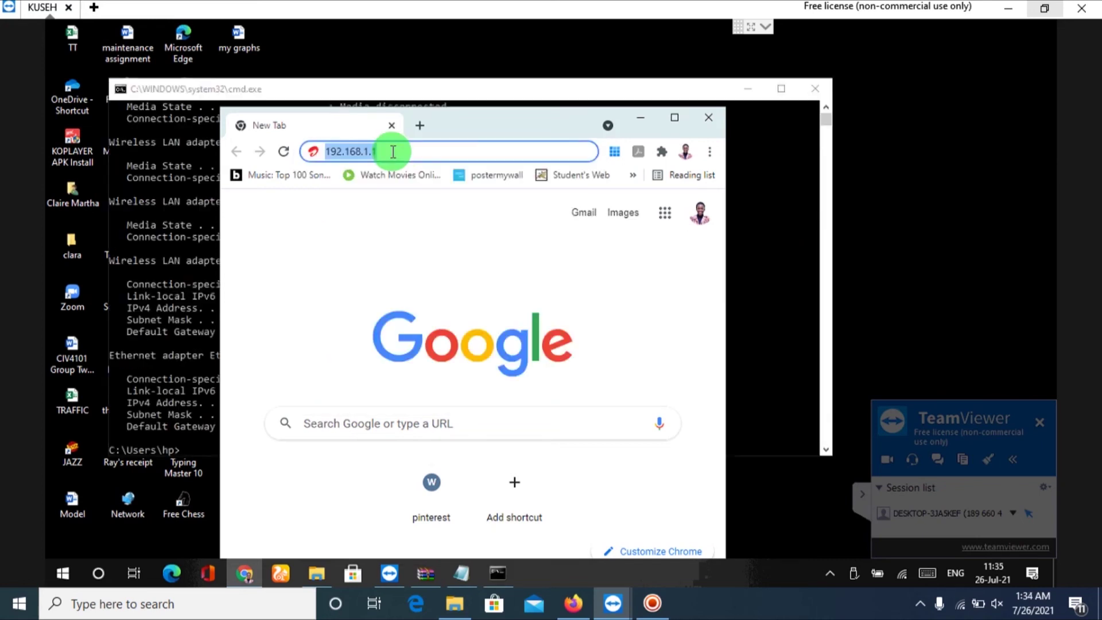
{"action": "left_click", "coordinate": [393, 151]}
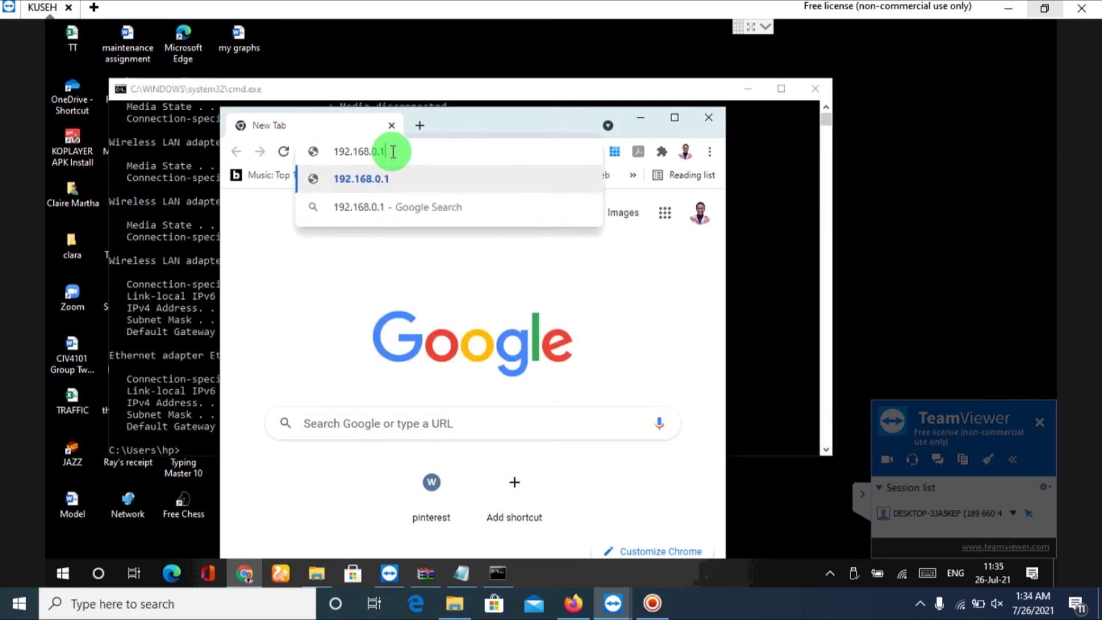
{"action": "key", "text": "Return"}
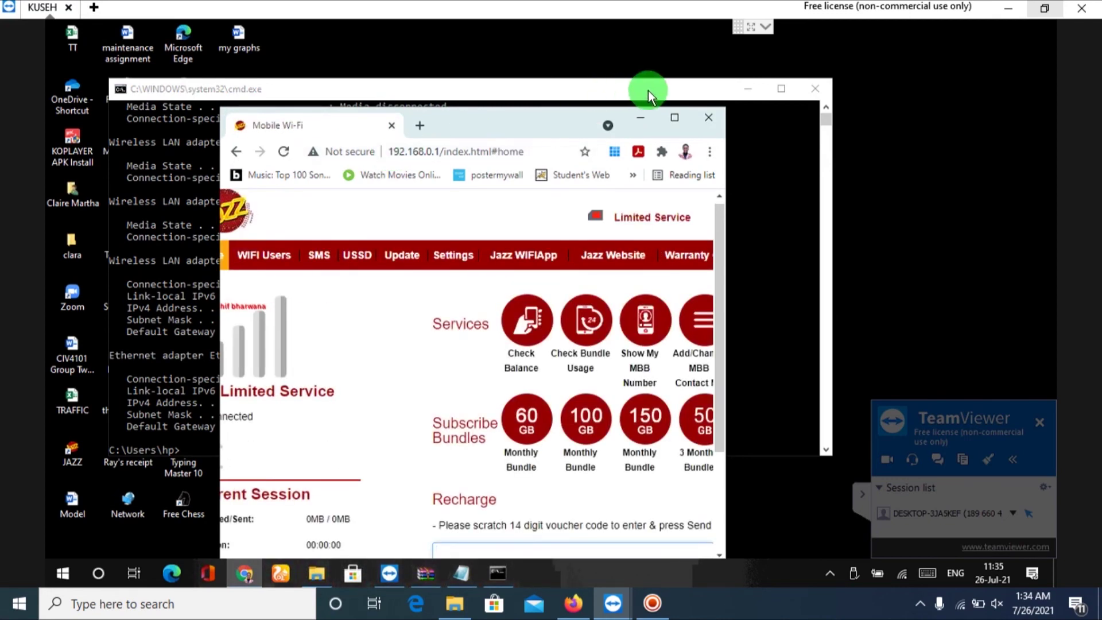
Maximize the modem page, dismiss the network pane, and open the Settings section.
{"action": "left_click", "coordinate": [676, 117]}
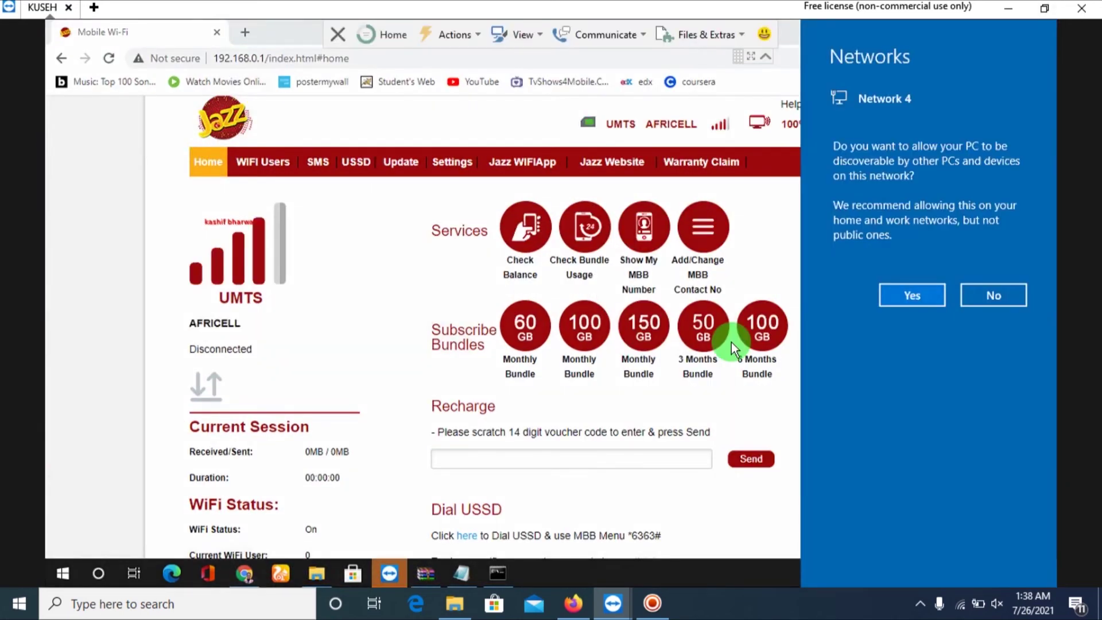
{"action": "left_click", "coordinate": [698, 258]}
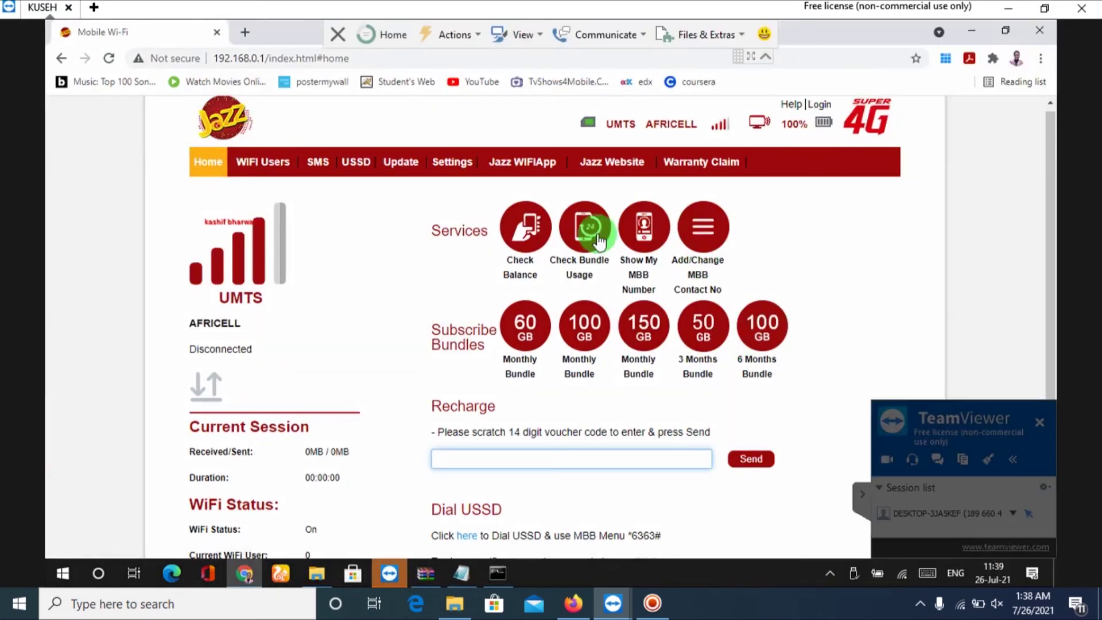
{"action": "left_click", "coordinate": [398, 271]}
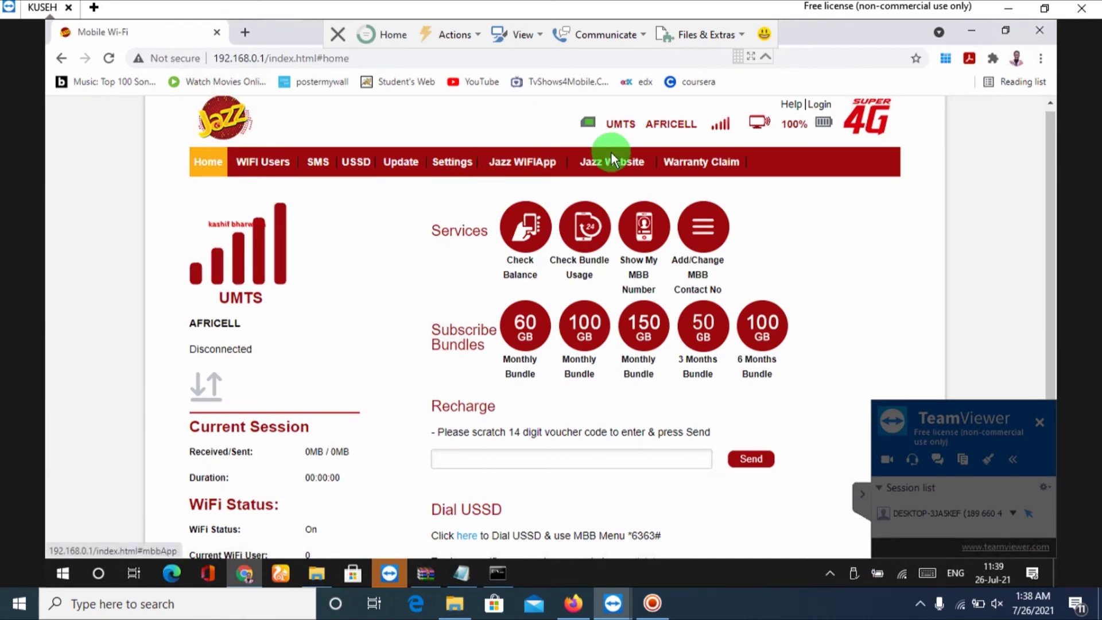
{"action": "left_click", "coordinate": [453, 163]}
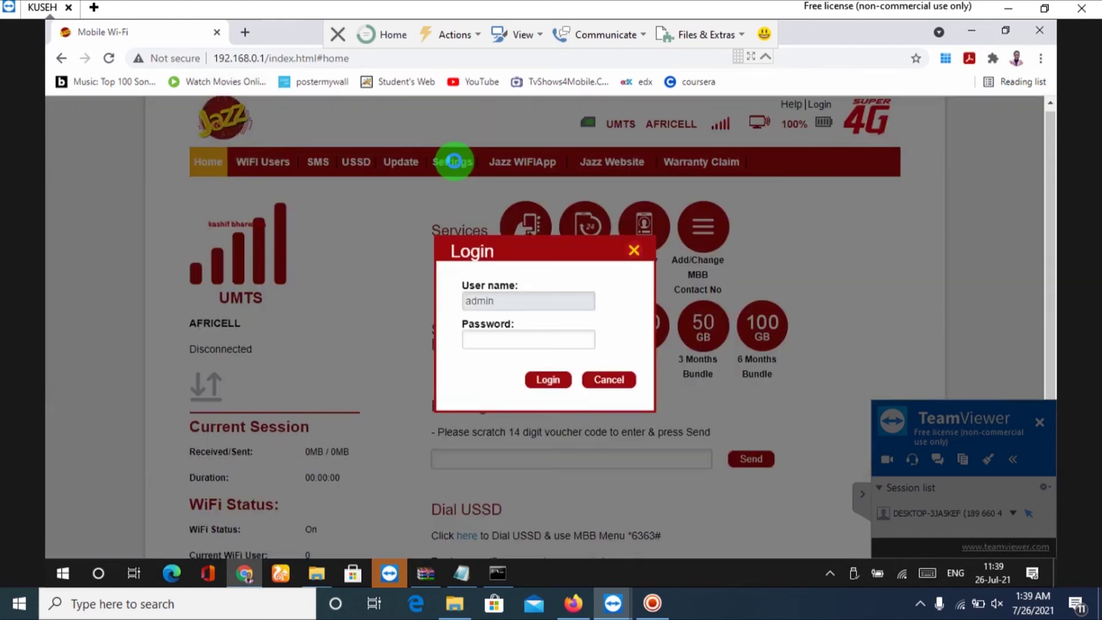
Log in with the admin password, decline saving it in Chrome, and agree to the privacy policy.
{"action": "left_click", "coordinate": [490, 334]}
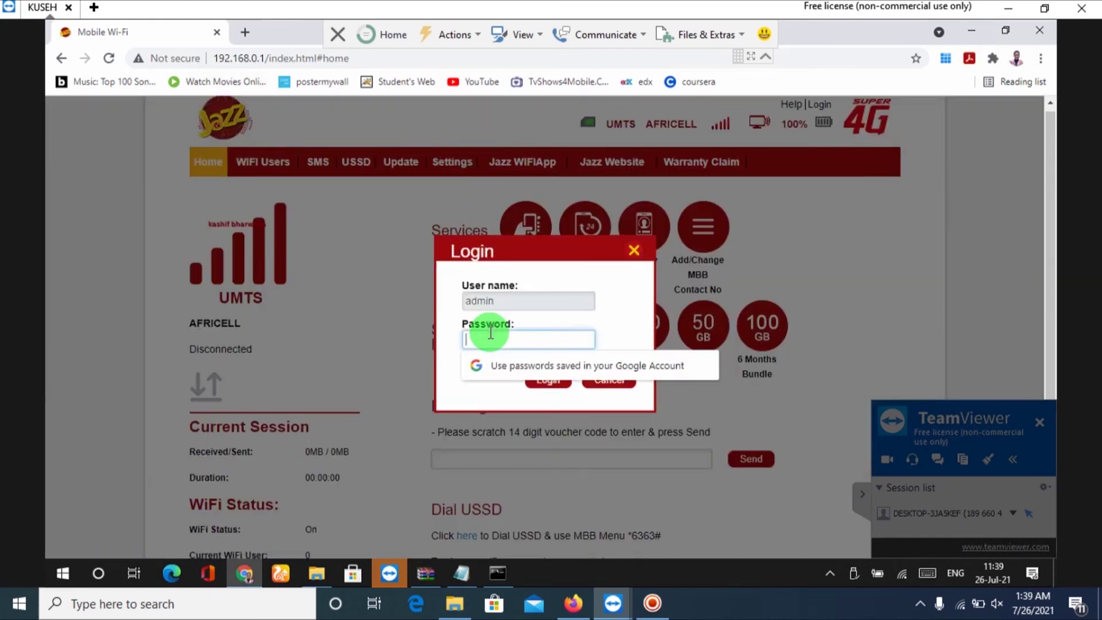
{"action": "type", "text": "ad"}
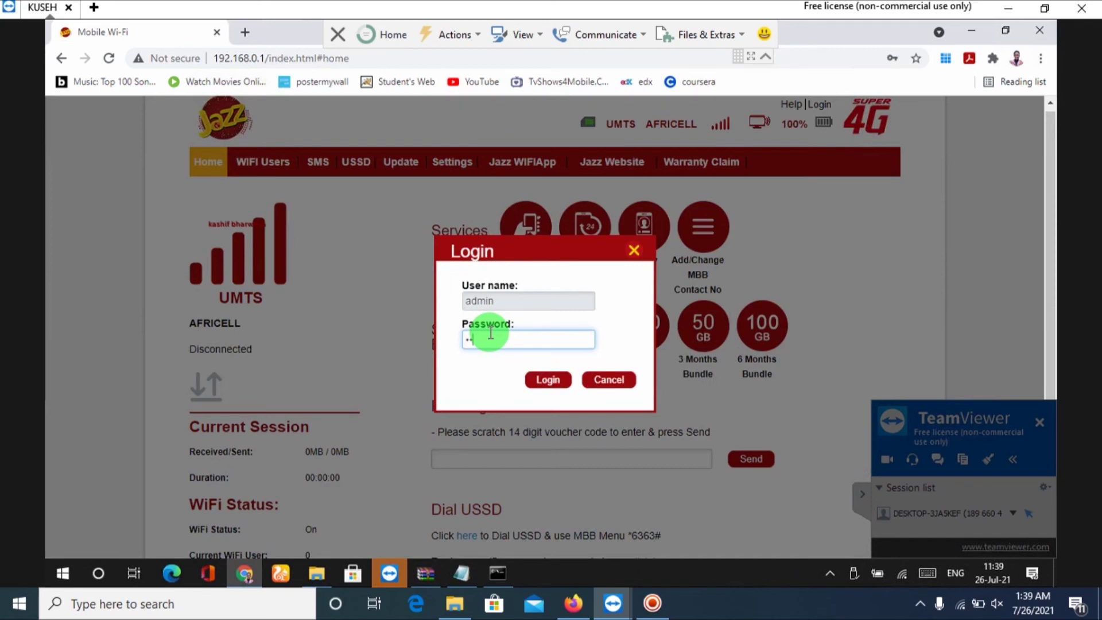
{"action": "type", "text": "min"}
{"action": "key", "text": "Return"}
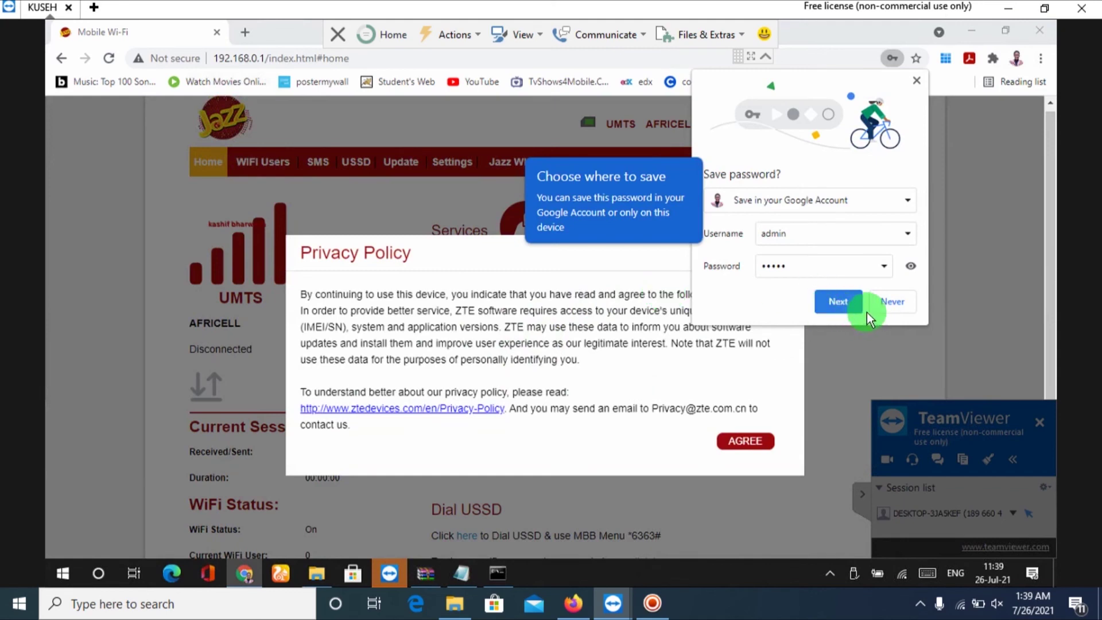
{"action": "left_click", "coordinate": [889, 302]}
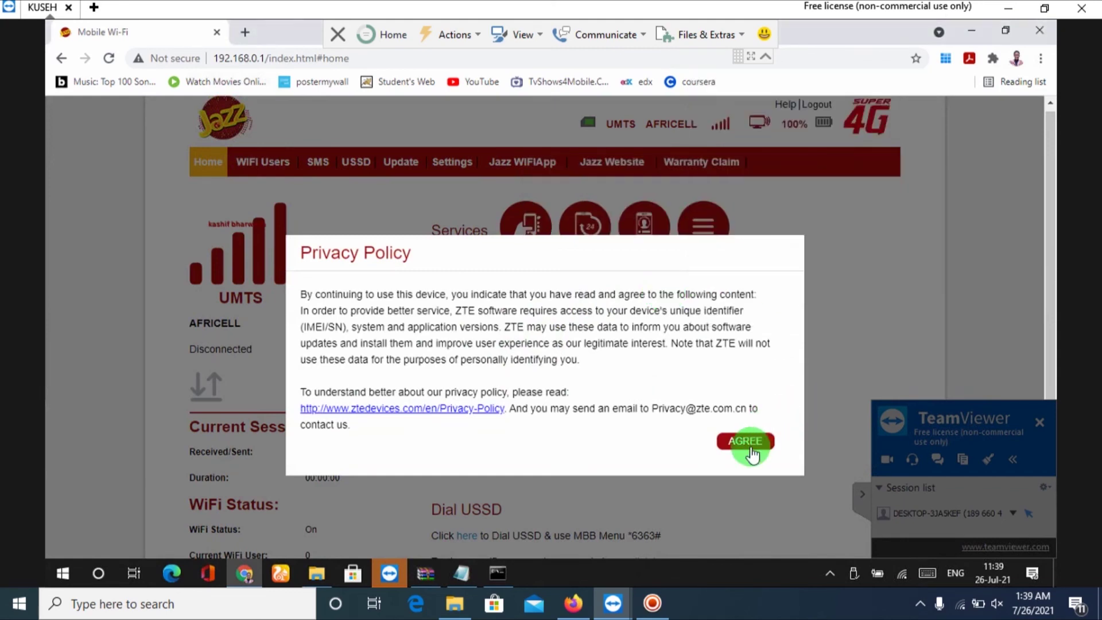
{"action": "left_click", "coordinate": [747, 442]}
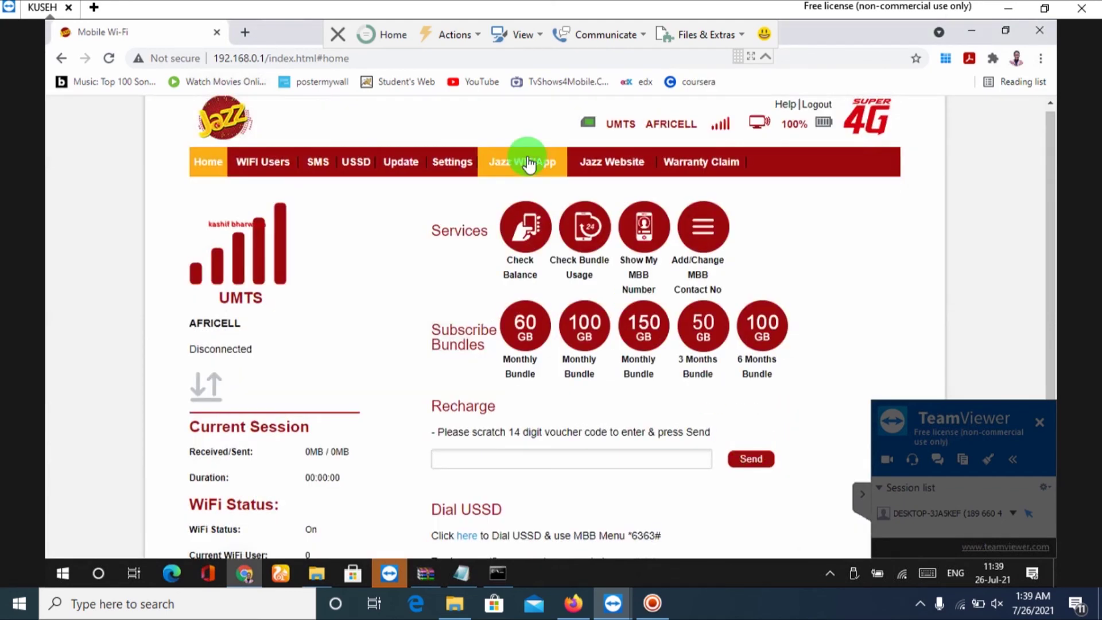
Enable internet connection while roaming in Dial-up Settings and apply it.
{"action": "left_click", "coordinate": [448, 176]}
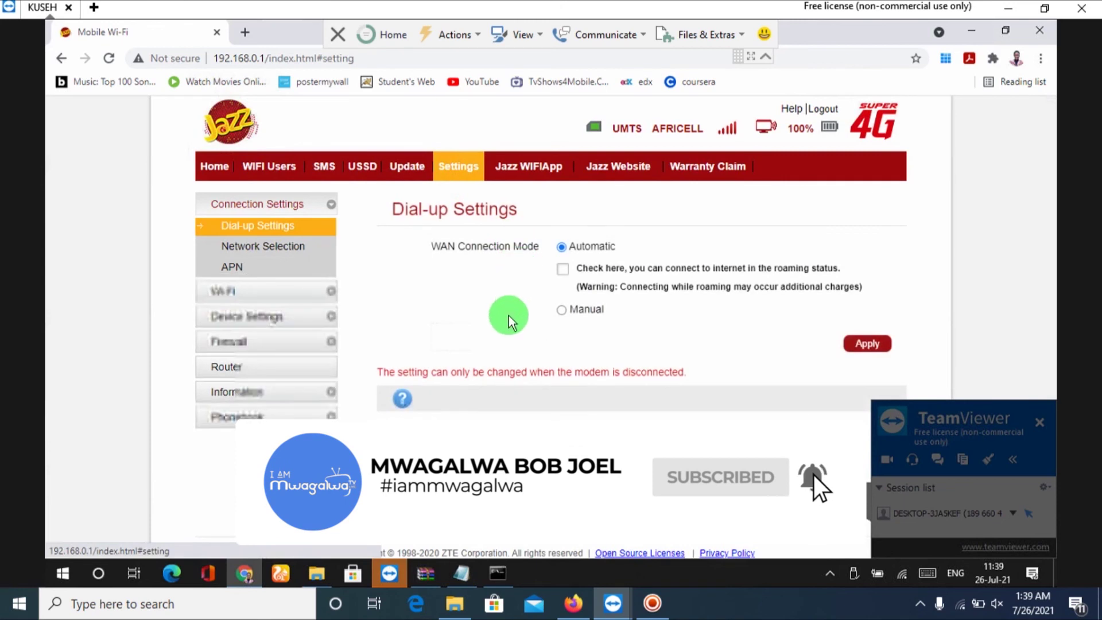
{"action": "left_click", "coordinate": [562, 269]}
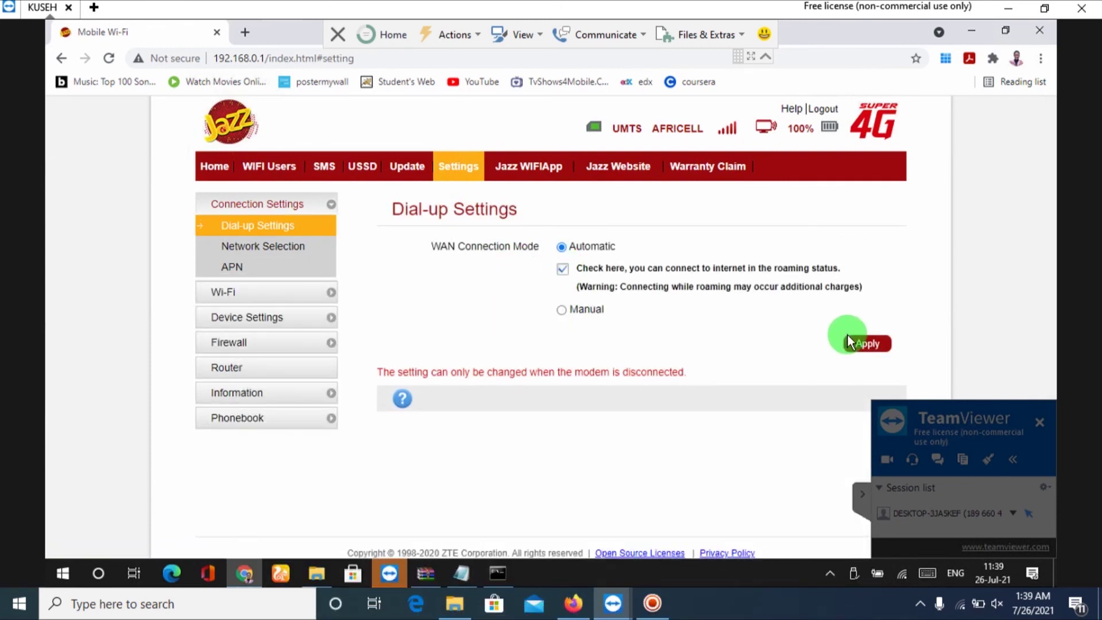
{"action": "left_click", "coordinate": [866, 344]}
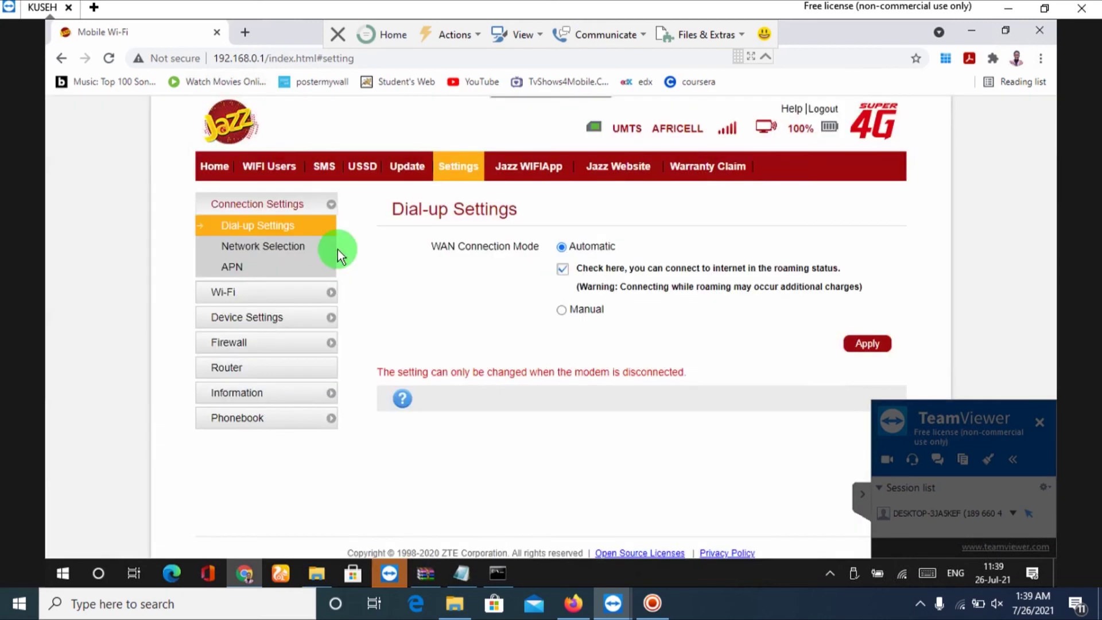
Go to Network Selection > APN and acknowledge the APN change alert.
{"action": "left_click", "coordinate": [243, 253]}
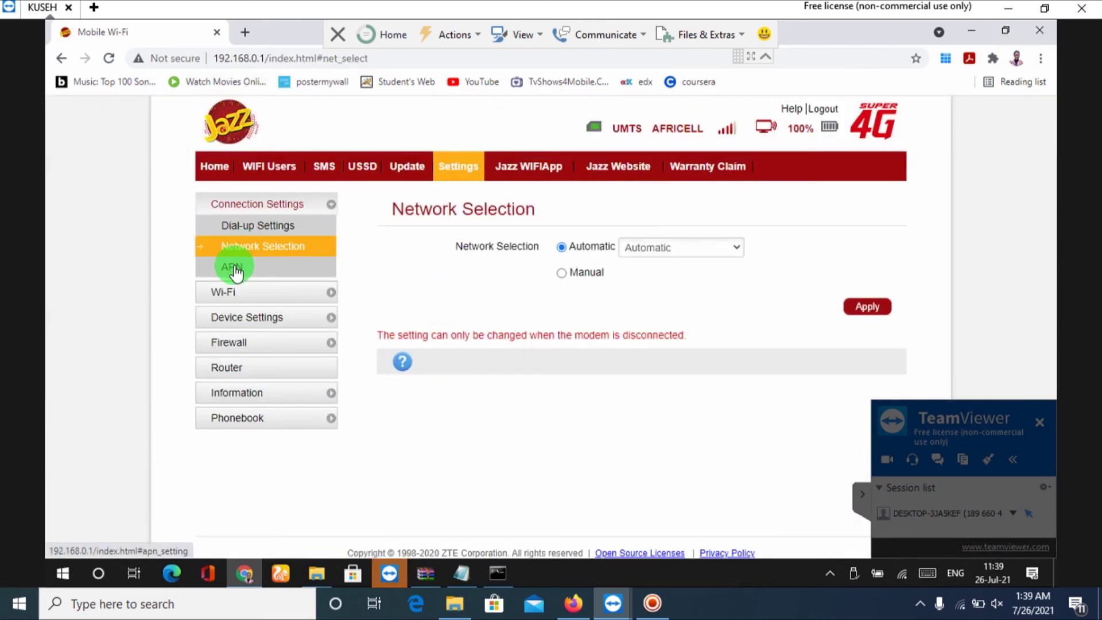
{"action": "left_click", "coordinate": [234, 276]}
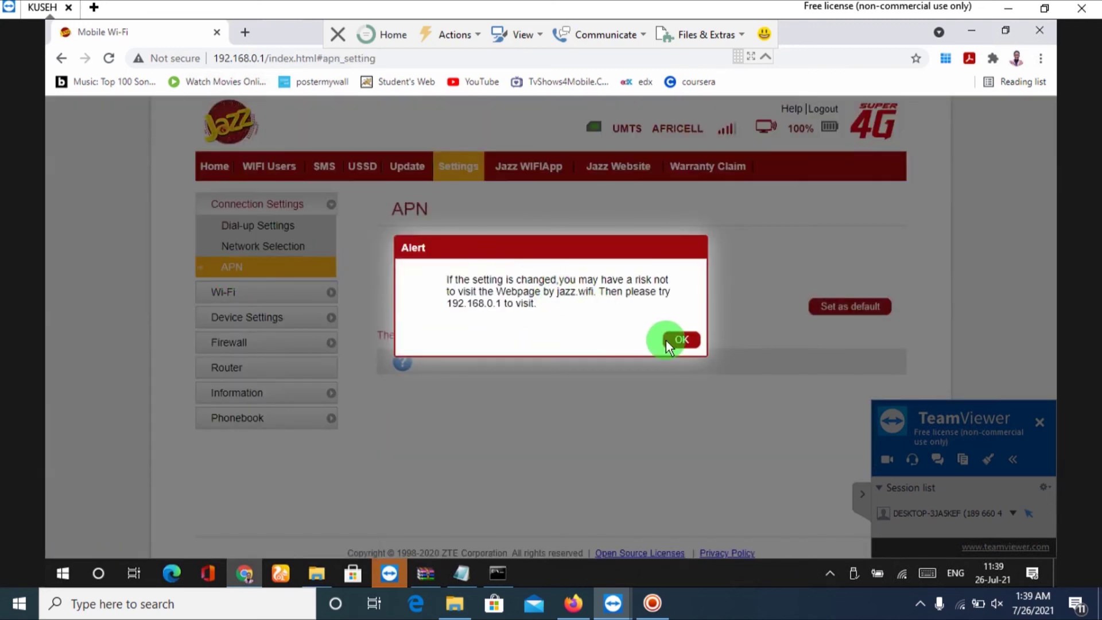
{"action": "left_click", "coordinate": [683, 340]}
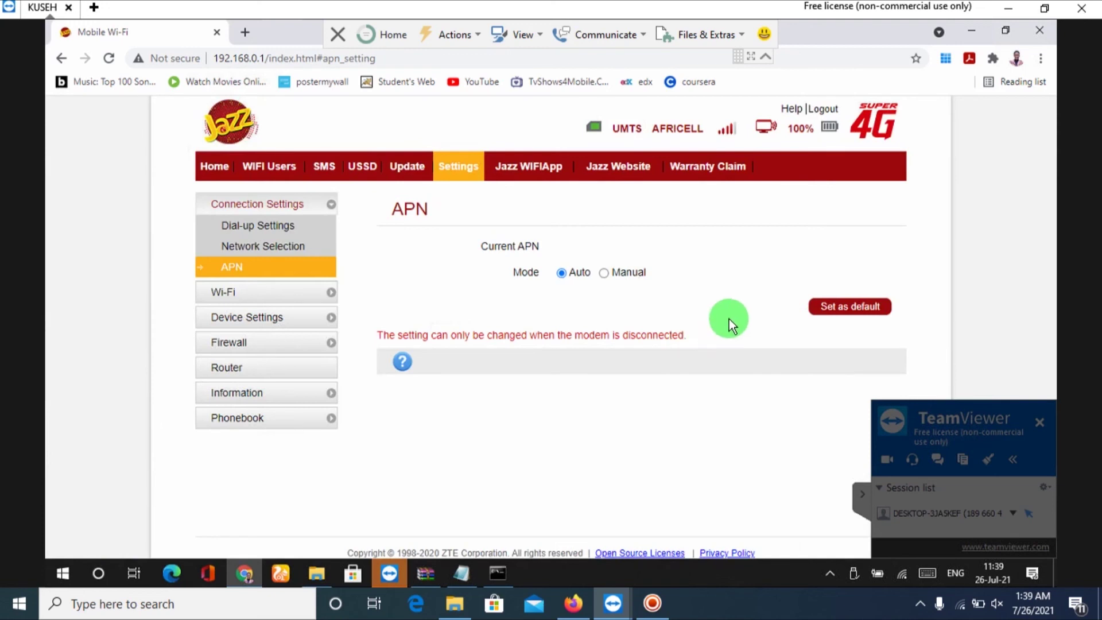
Switch APN mode to Manual and add a new profile with APN internet and a custom profile name.
{"action": "left_click", "coordinate": [602, 275]}
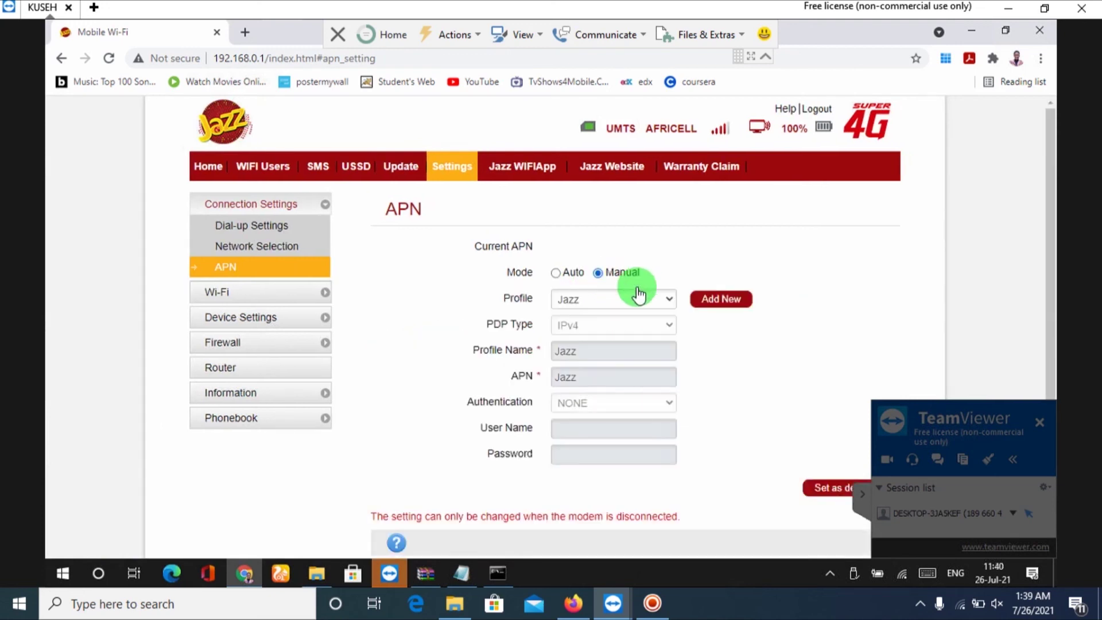
{"action": "left_click", "coordinate": [723, 299]}
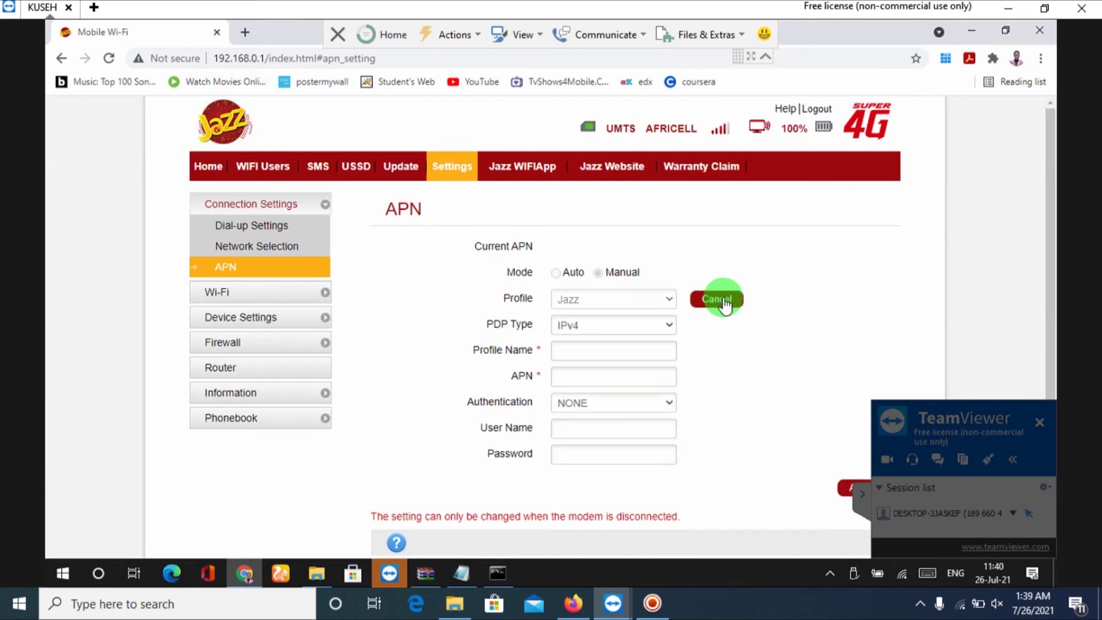
{"action": "left_click", "coordinate": [599, 349]}
{"action": "type", "text": "int"}
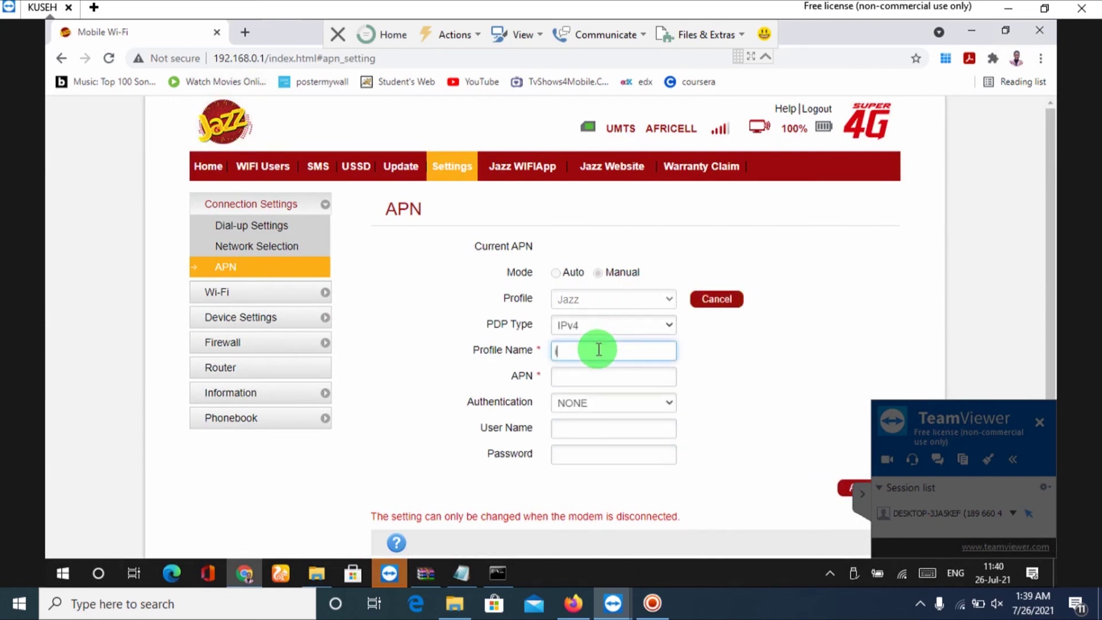
{"action": "type", "text": "ernet"}
{"action": "left_click", "coordinate": [585, 375]}
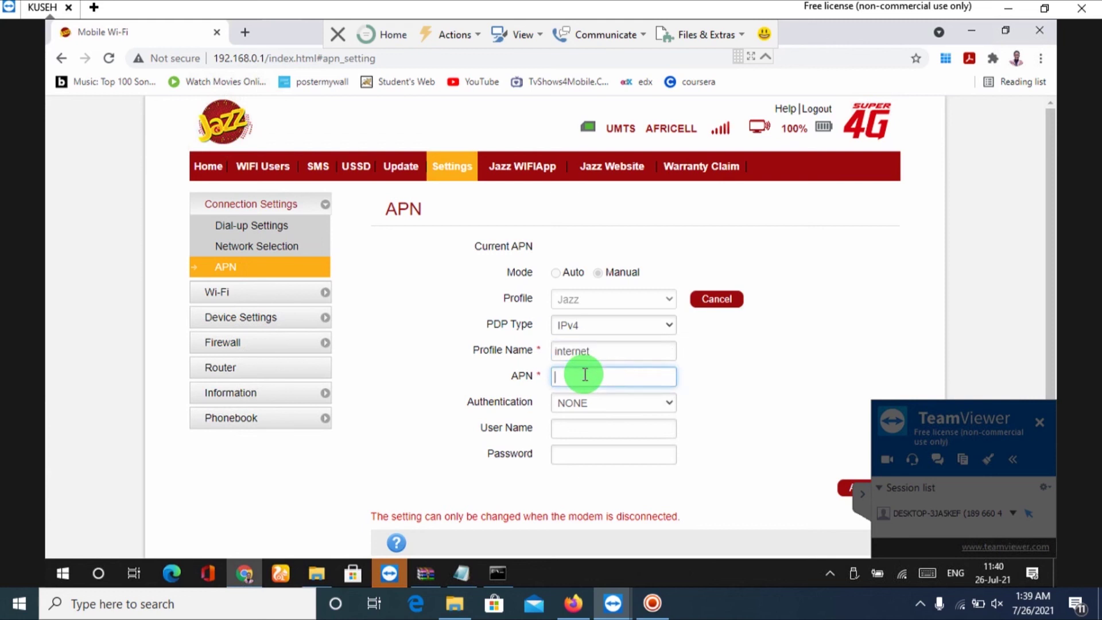
{"action": "type", "text": "internet"}
{"action": "left_click", "coordinate": [611, 361]}
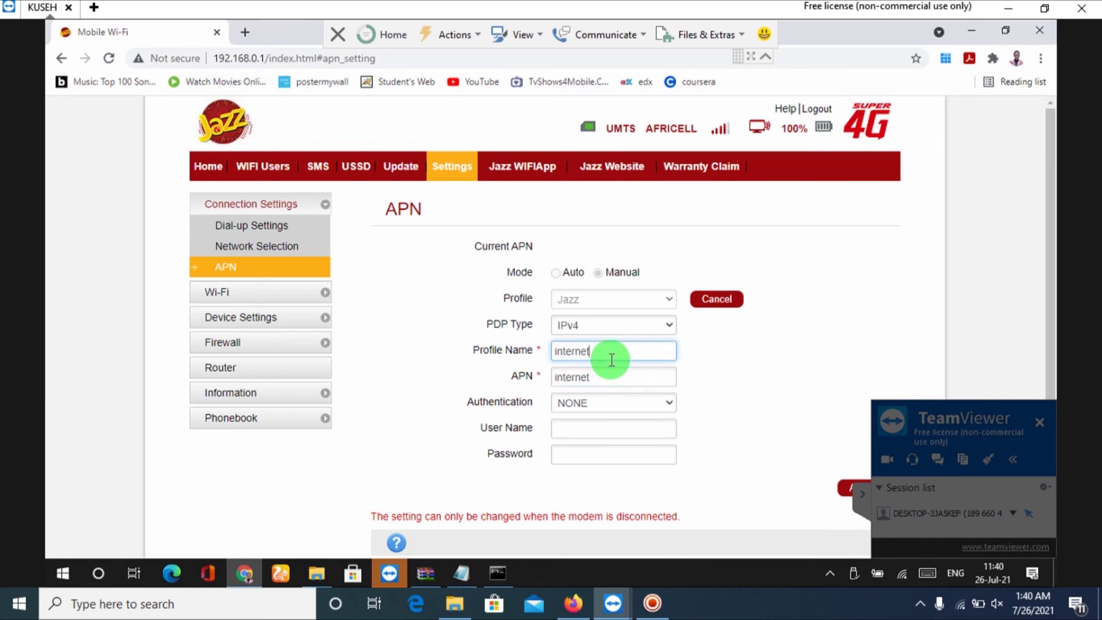
{"action": "type", "text": "@"}
{"action": "type", "text": "ja"}
{"action": "type", "text": "mm"}
{"action": "type", "text": "wa"}
{"action": "type", "text": "ga"}
{"action": "type", "text": "lwa"}
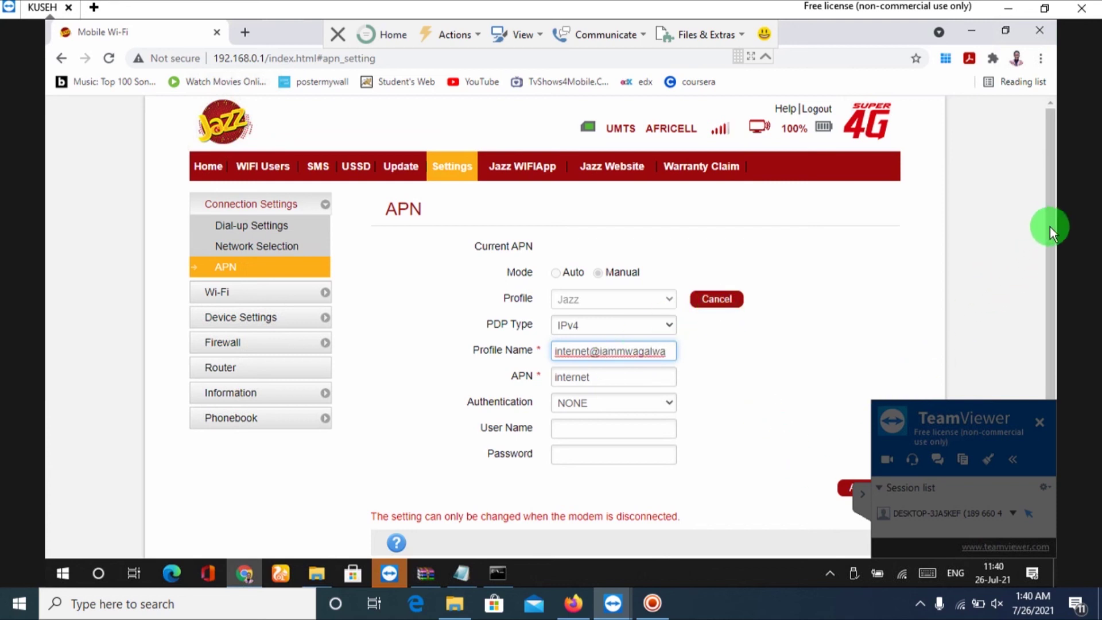
Save the new internet APN profile (IPv4, no authentication) as the current APN.
{"action": "left_click_drag", "start_coordinate": [1046, 253], "coordinate": [1044, 282]}
{"action": "scroll", "coordinate": [1044, 283], "scroll_direction": "down", "scroll_amount": 1}
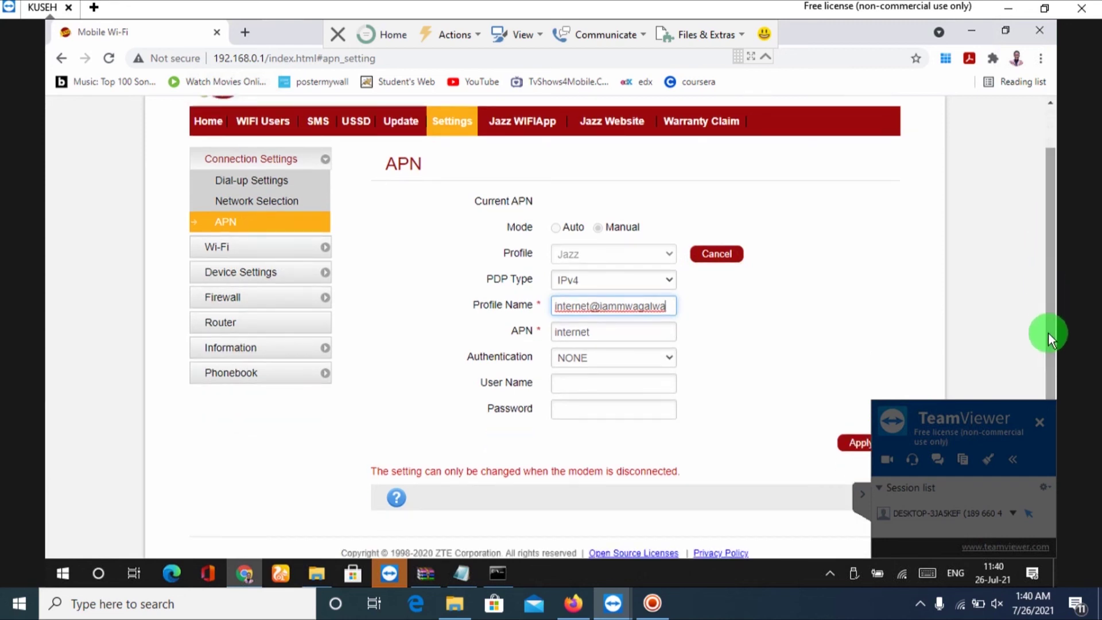
{"action": "left_click", "coordinate": [855, 451]}
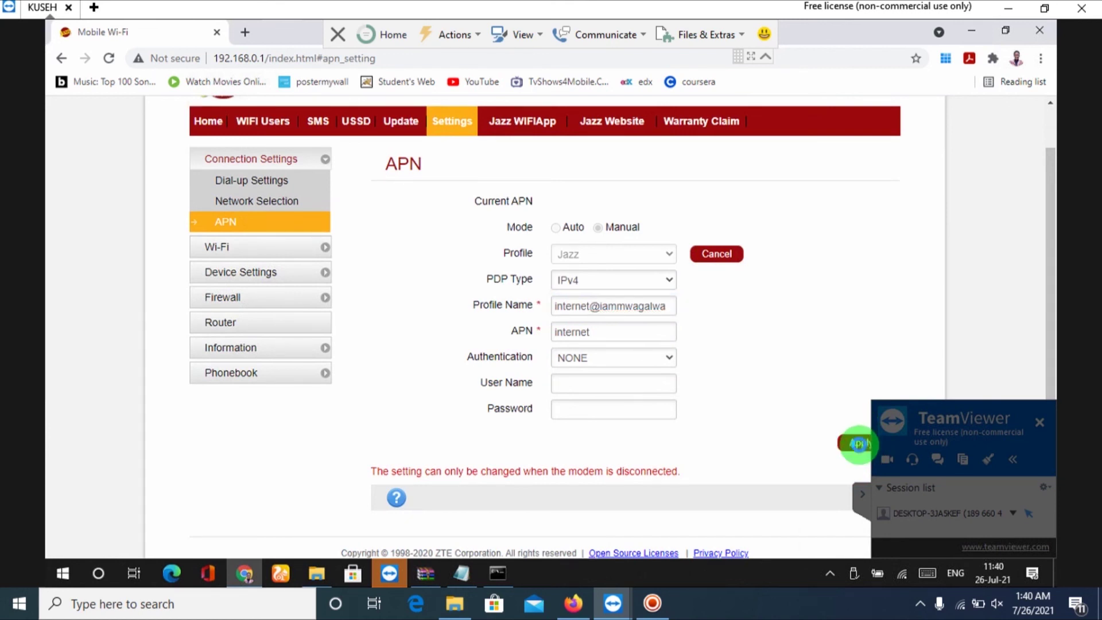
{"action": "left_click", "coordinate": [860, 444]}
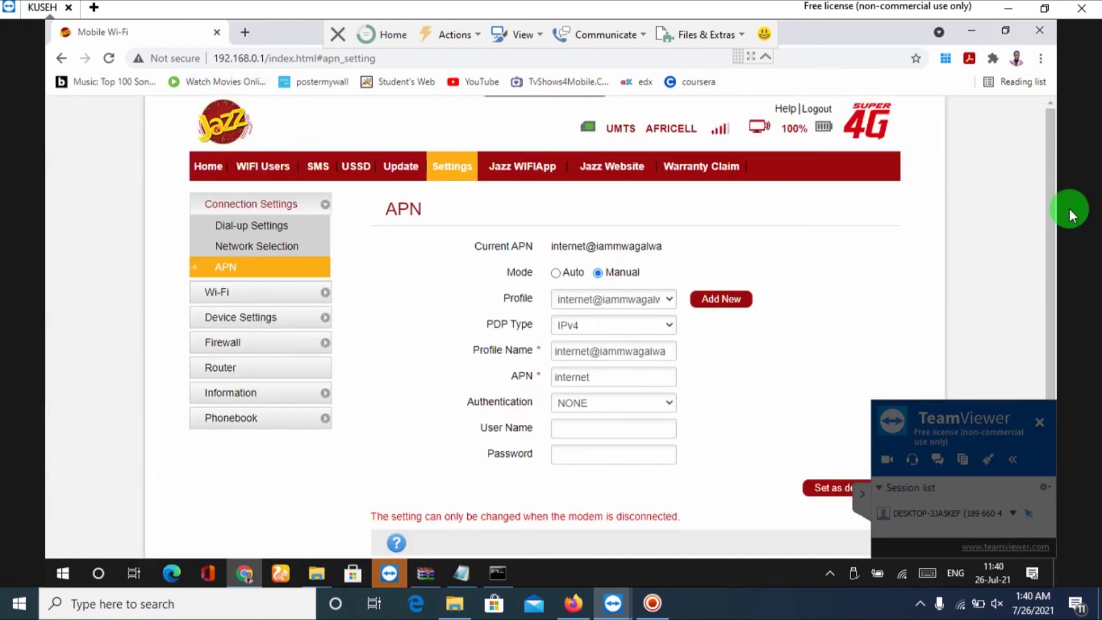
{"action": "left_click_drag", "start_coordinate": [1055, 220], "coordinate": [1064, 293]}
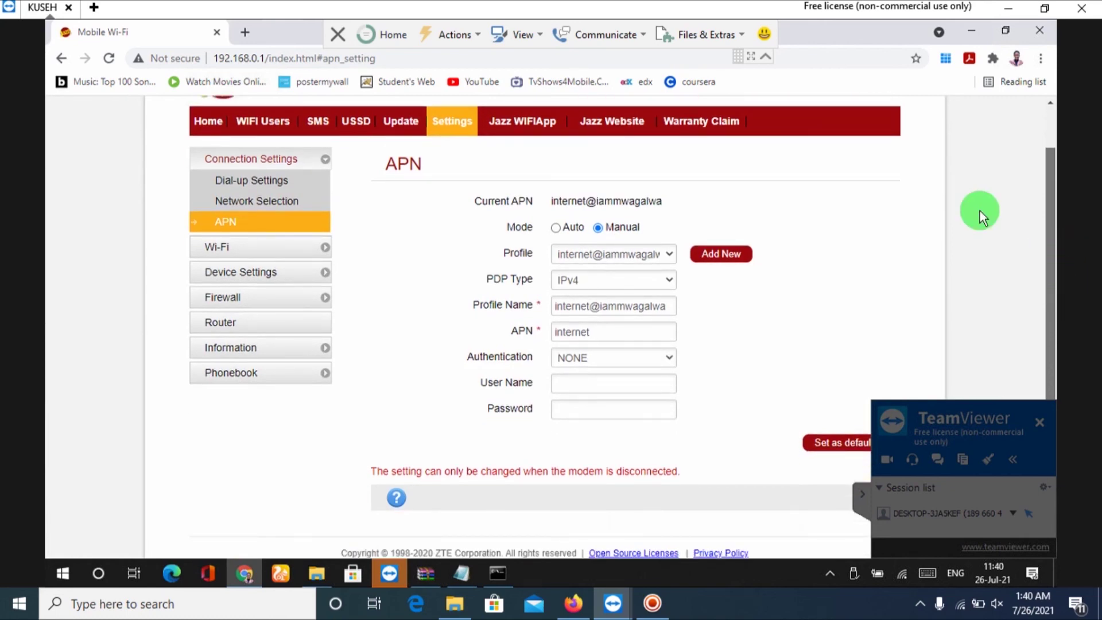
Make the internet profile the default APN and start the modem connecting from the Home dashboard.
{"action": "left_click", "coordinate": [837, 444]}
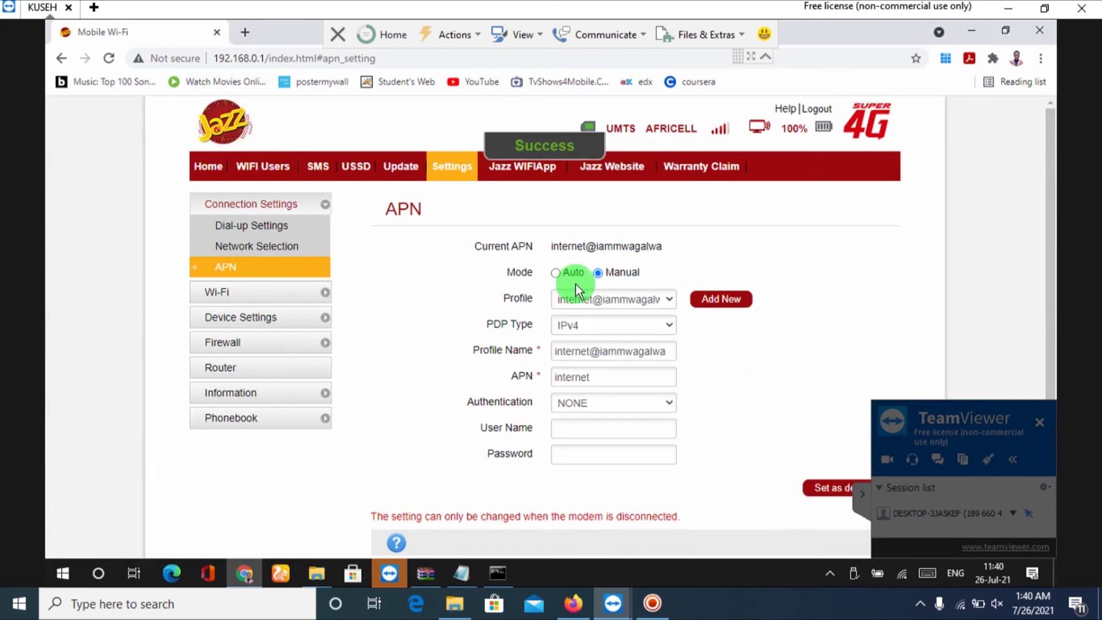
{"action": "left_click", "coordinate": [211, 169]}
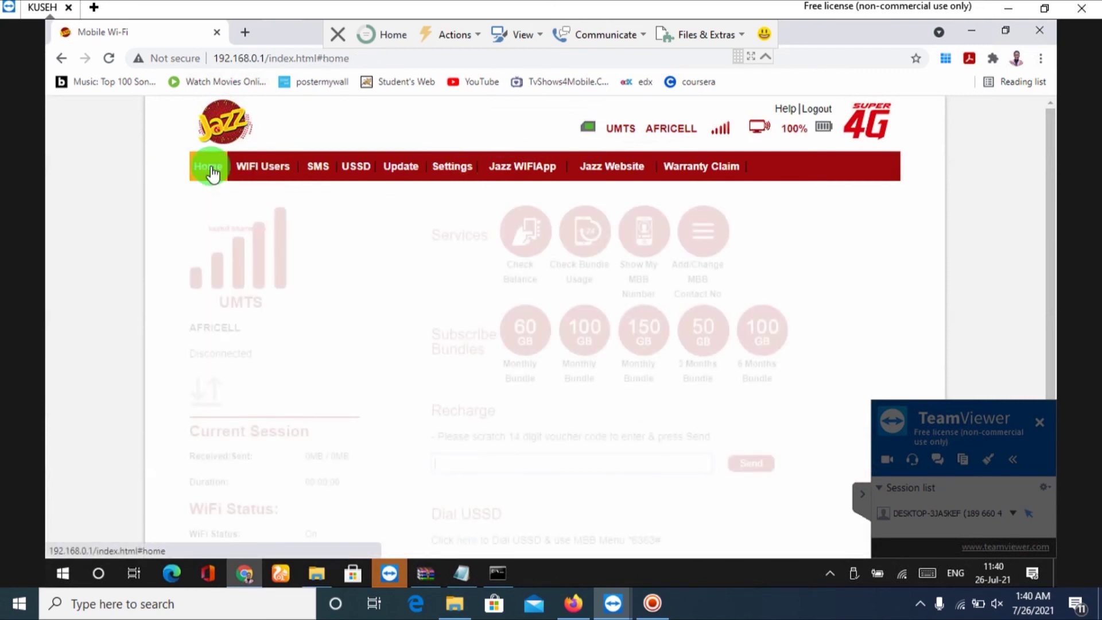
{"action": "left_click", "coordinate": [215, 393]}
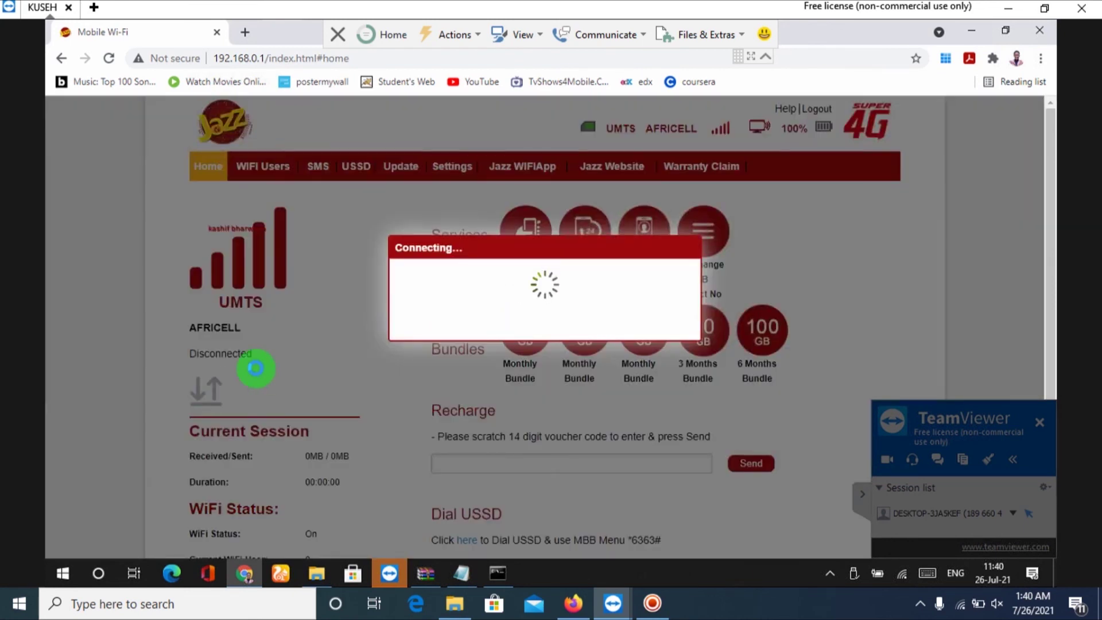